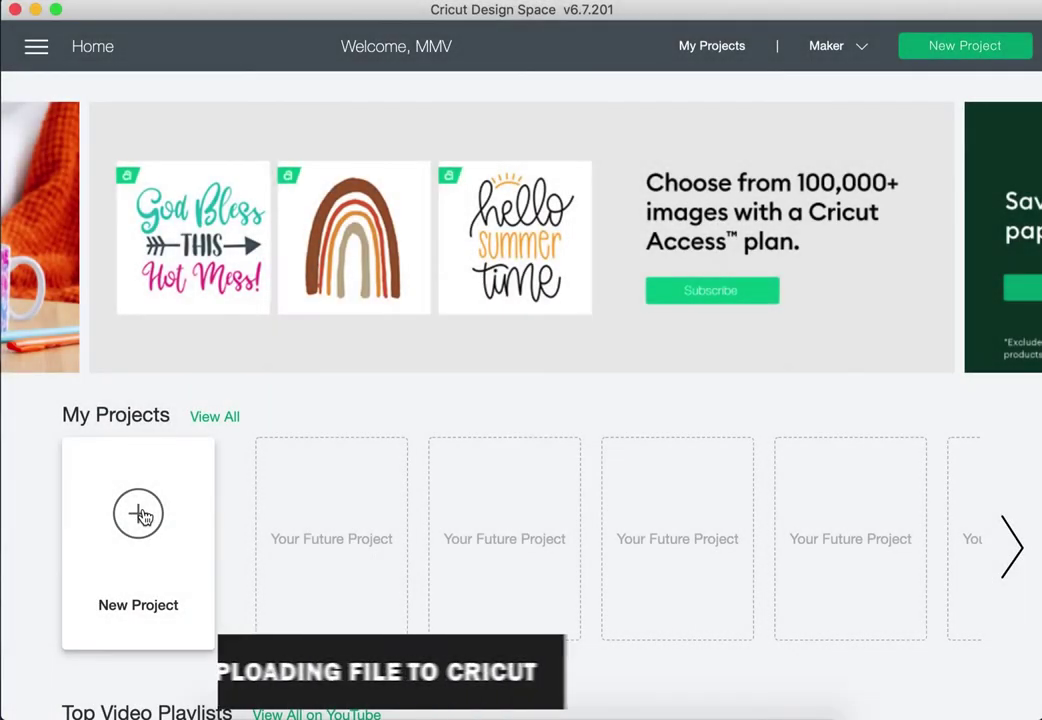
- Create a new project and upload "MMV Customs_Monarch-A-9.svg" from the Sneaker Patterns folder as a cut image
click(140, 514)
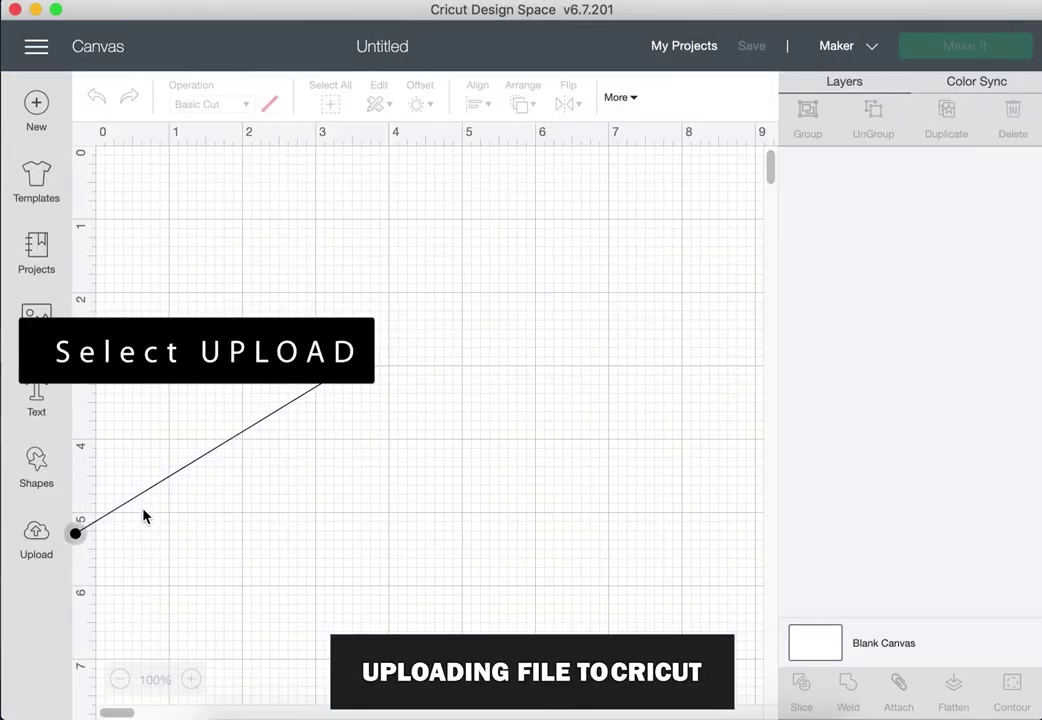
click(36, 535)
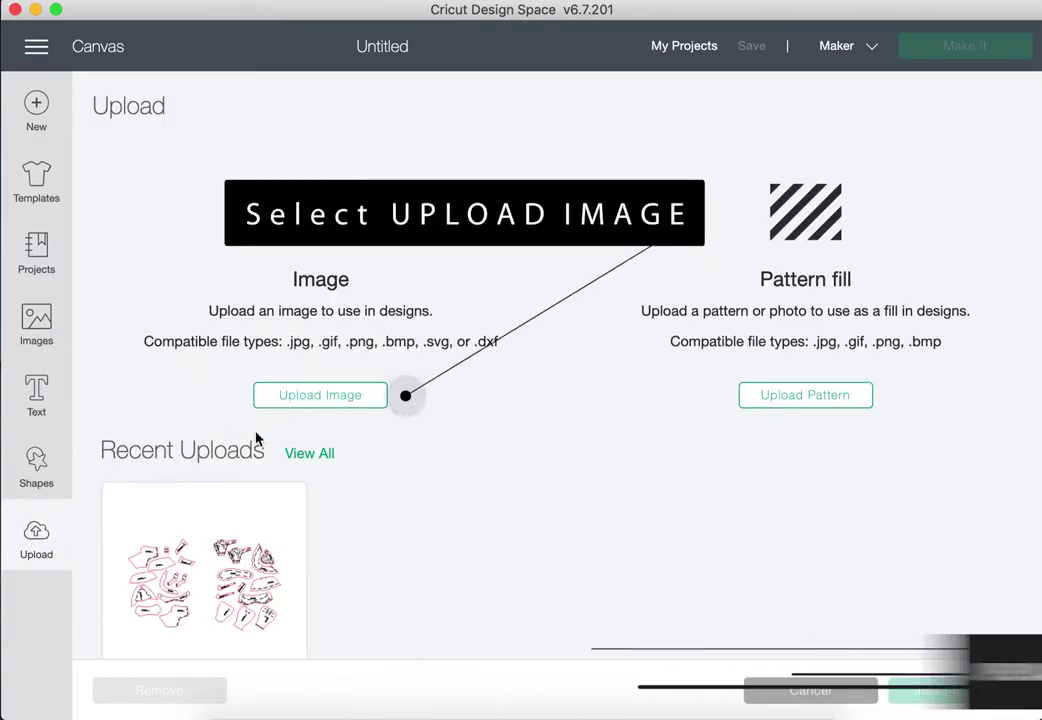
click(279, 410)
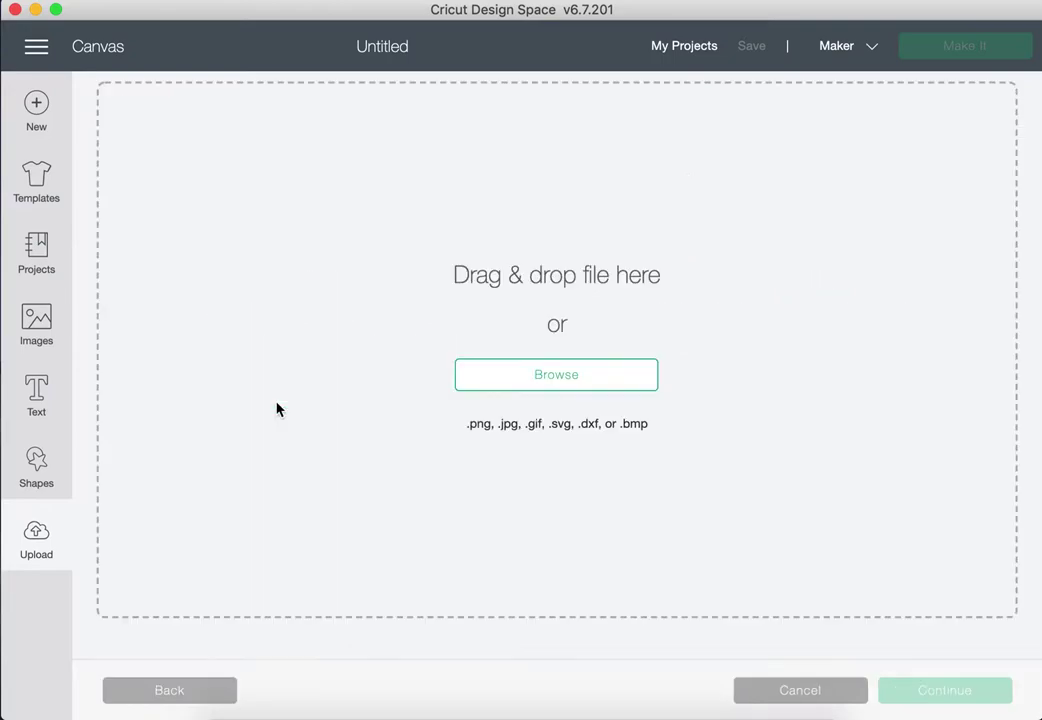
click(530, 380)
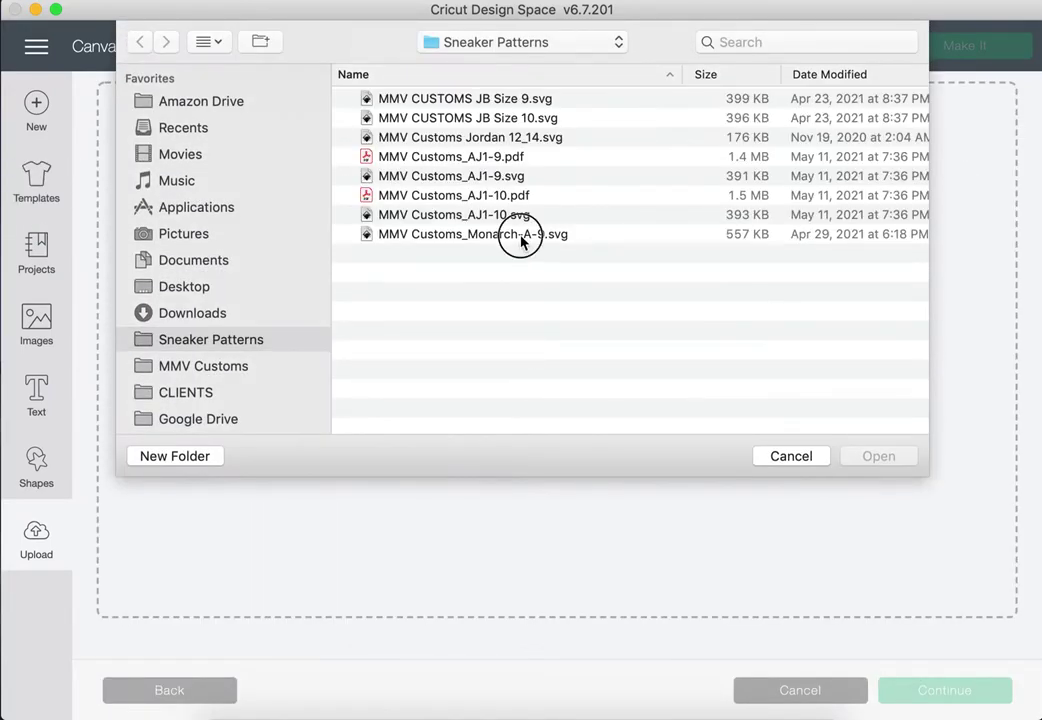
click(521, 238)
click(880, 457)
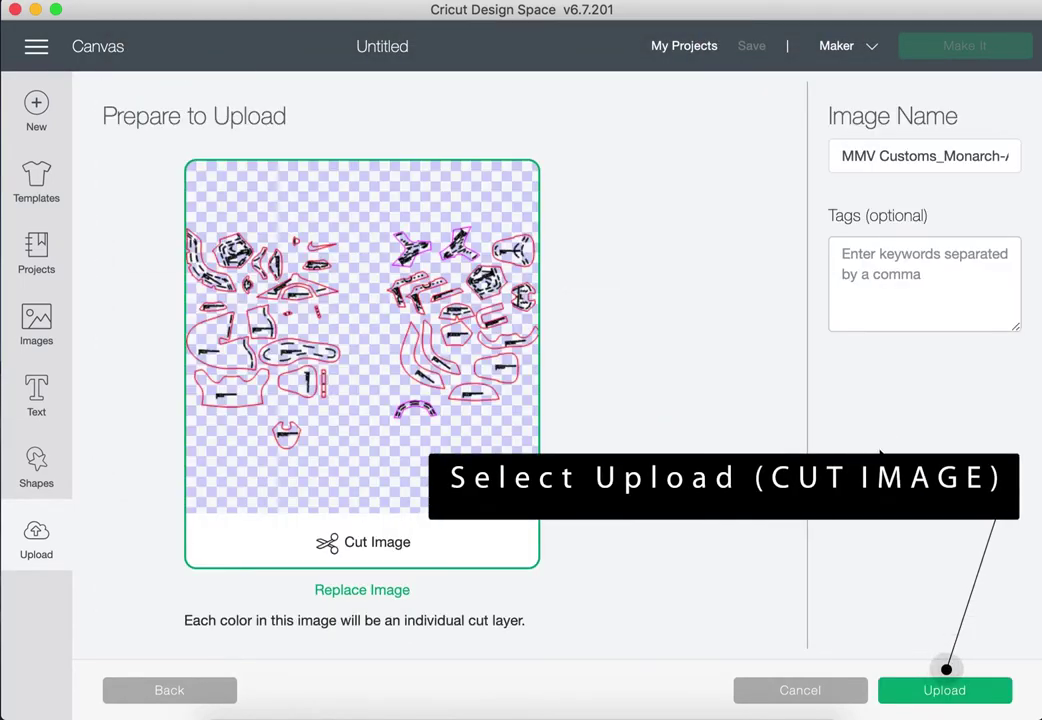
click(928, 692)
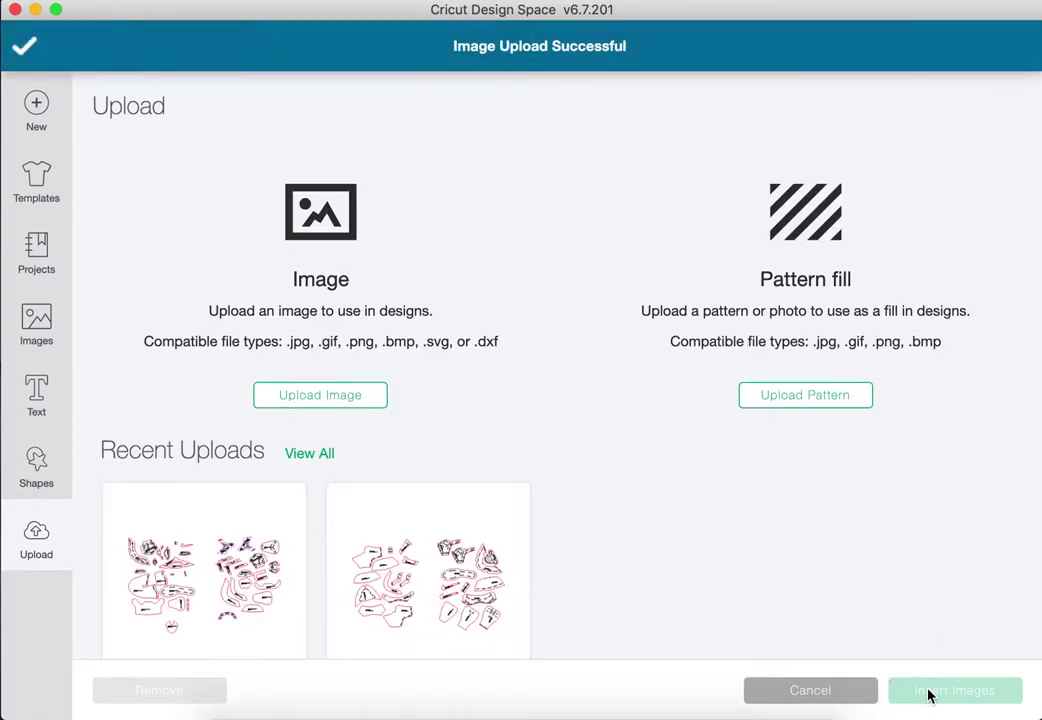
- Insert the newly uploaded Monarch-A-9 pattern image onto the canvas
click(256, 521)
scroll(254, 520, down, 2)
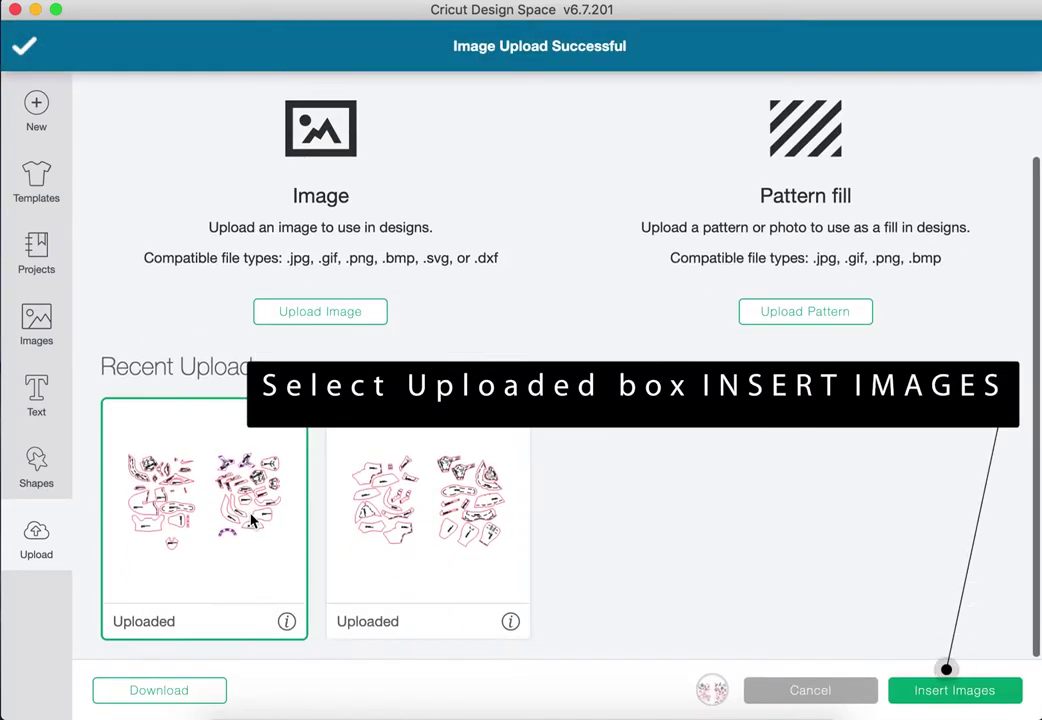
click(286, 622)
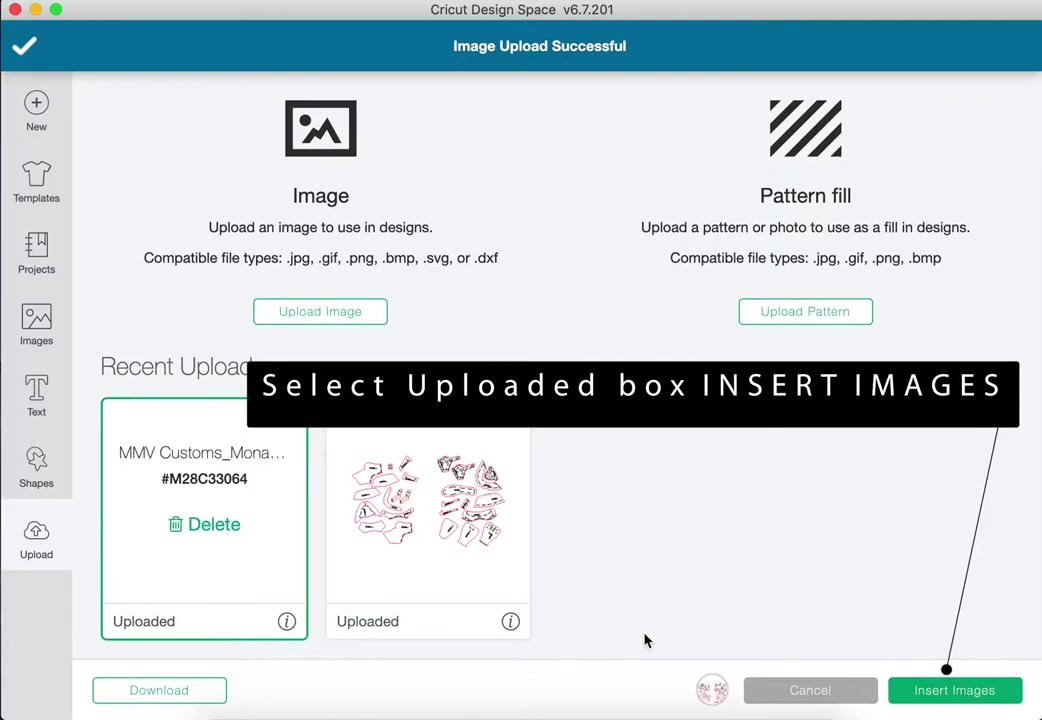
click(942, 696)
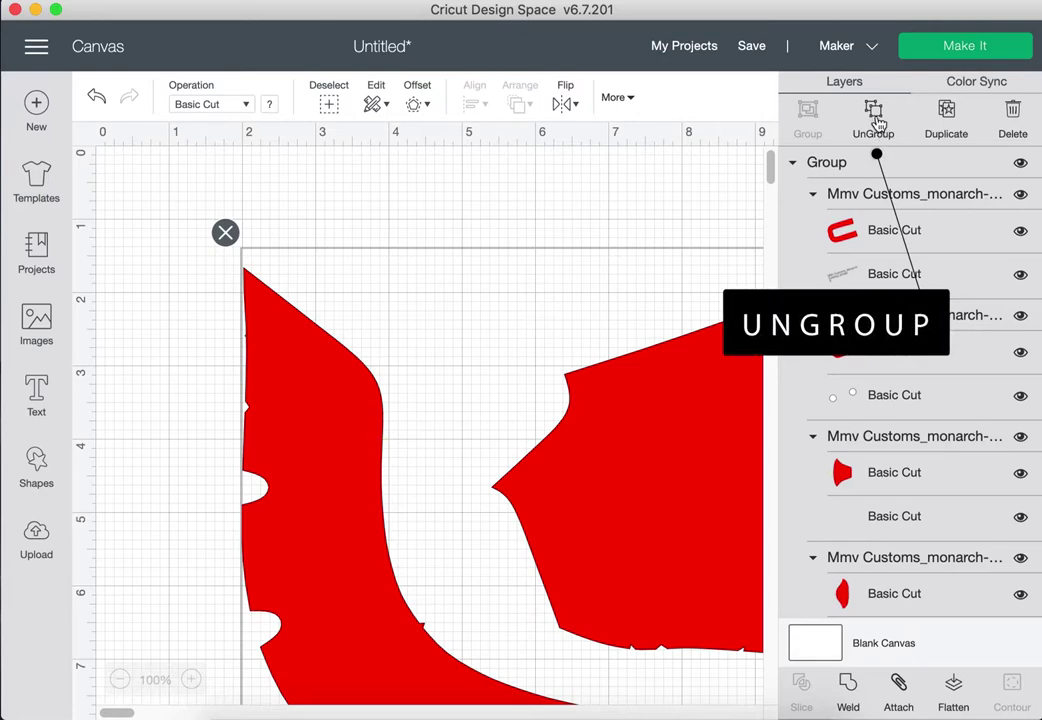
- Ungroup the inserted sneaker pattern and the nested groups further down the layers, so each pattern piece is separate
click(874, 118)
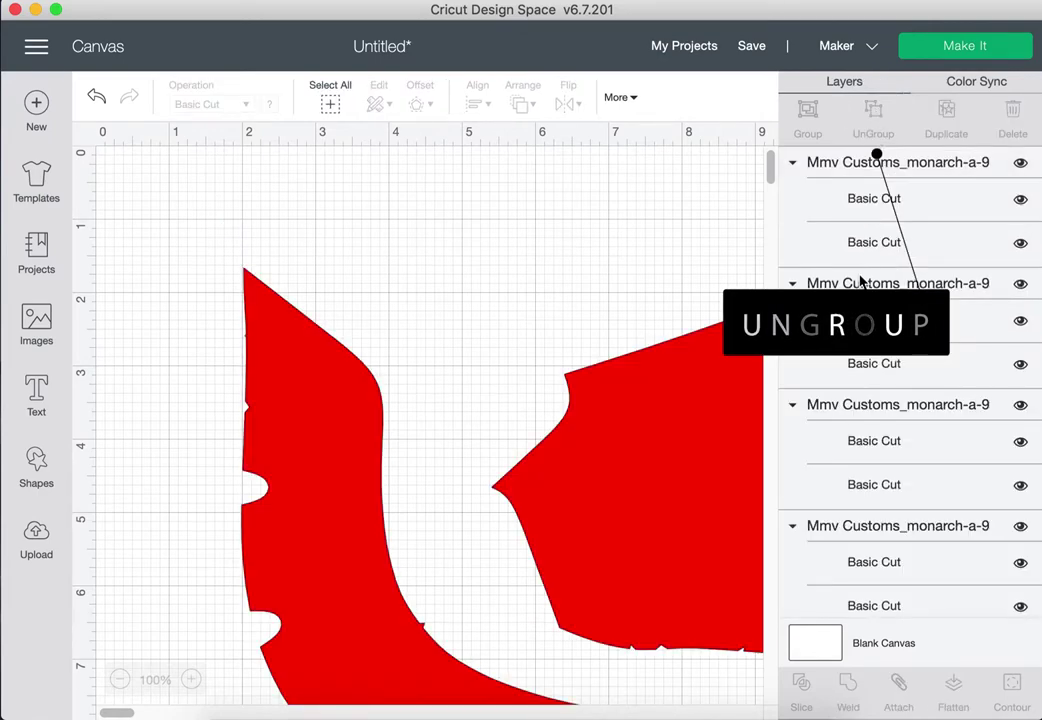
scroll(860, 282, down, 5)
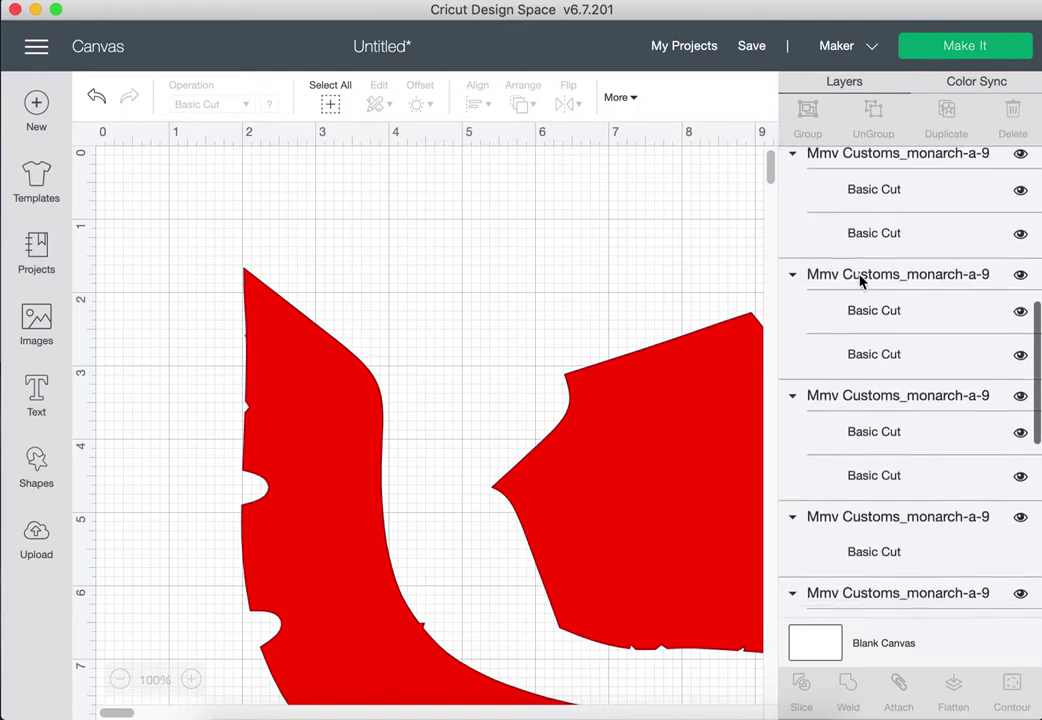
scroll(860, 282, down, 5)
click(851, 409)
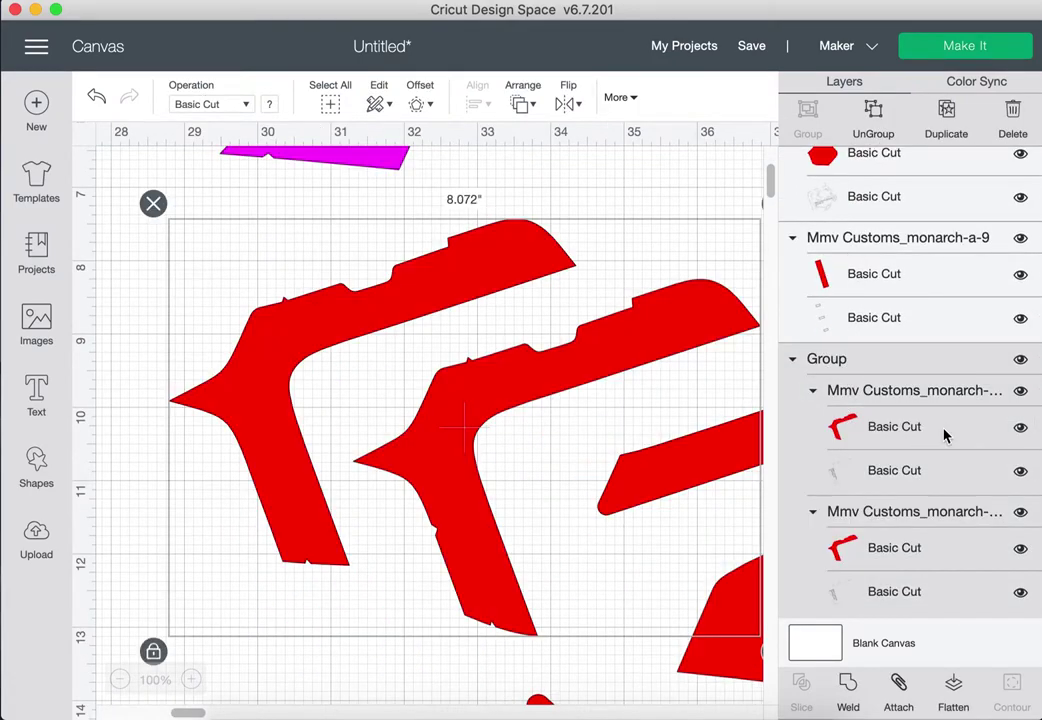
scroll(944, 435, down, 7)
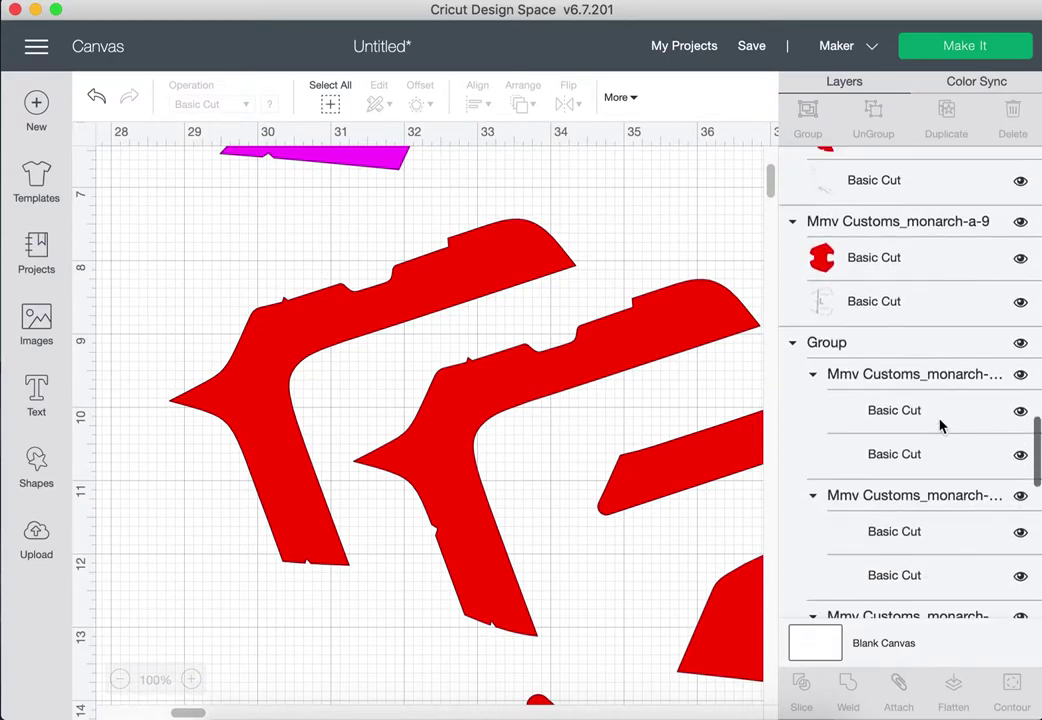
click(916, 350)
click(875, 112)
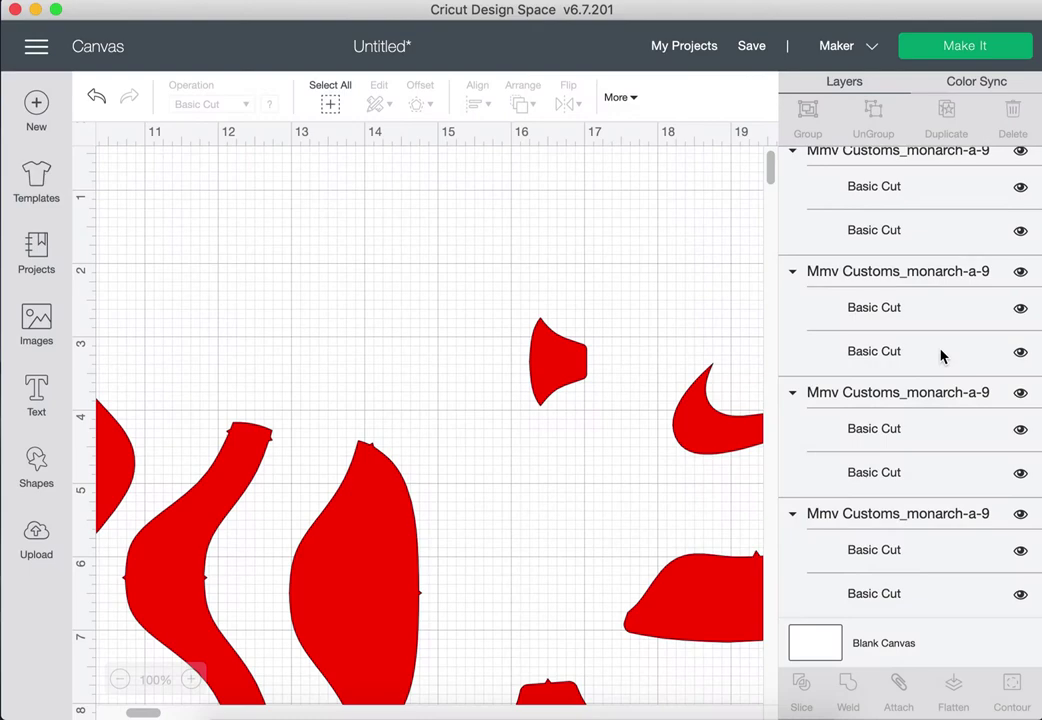
- Attach the U-shaped piece to its inner markings, and the small slanted hexagonal piece to its two circles
scroll(940, 355, up, 5)
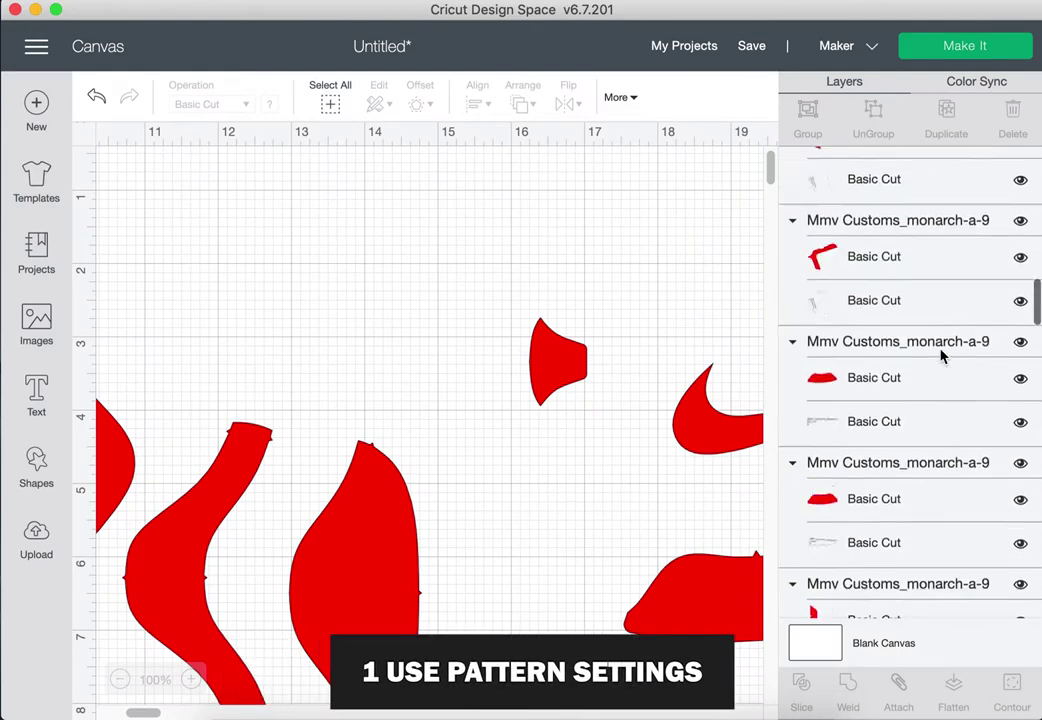
scroll(940, 354, up, 3)
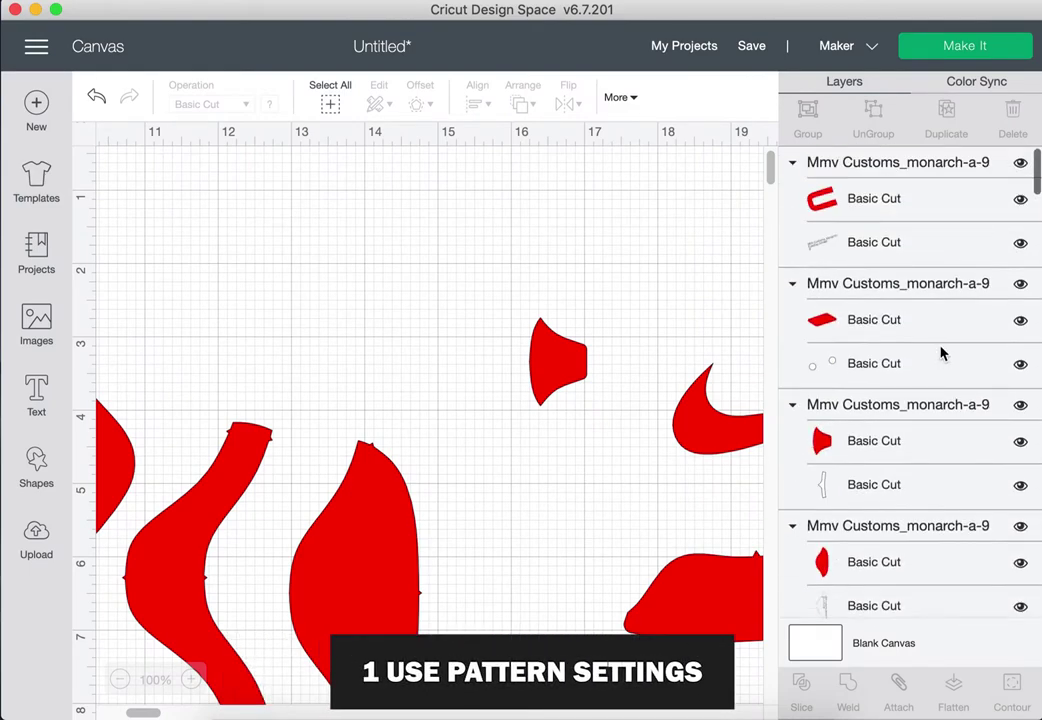
click(912, 178)
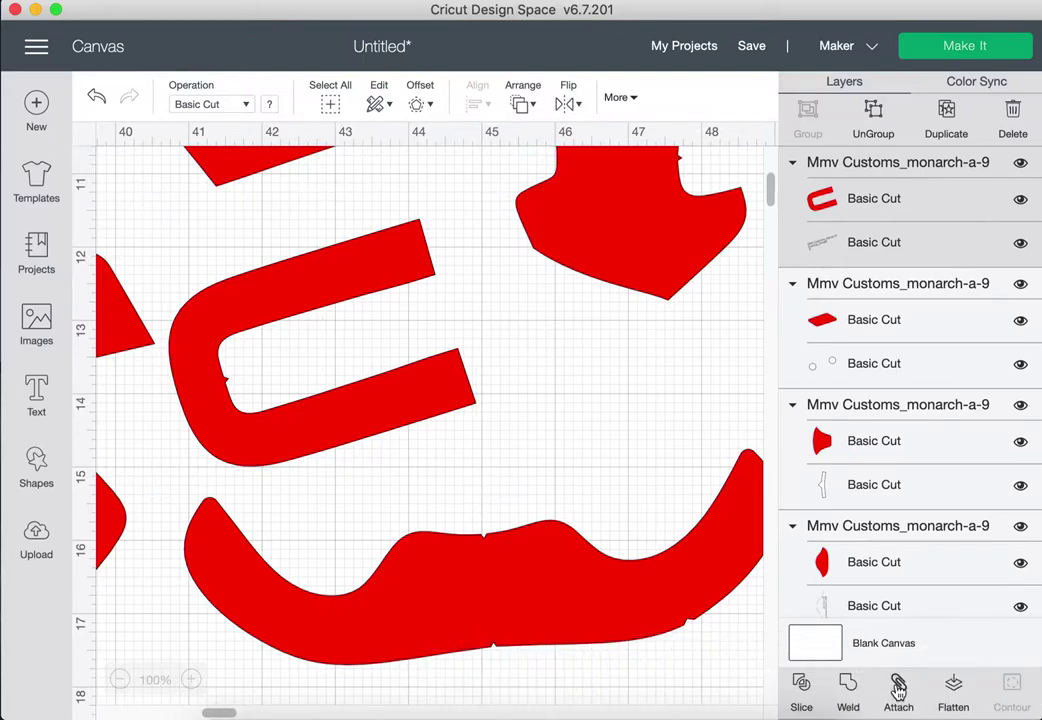
click(898, 688)
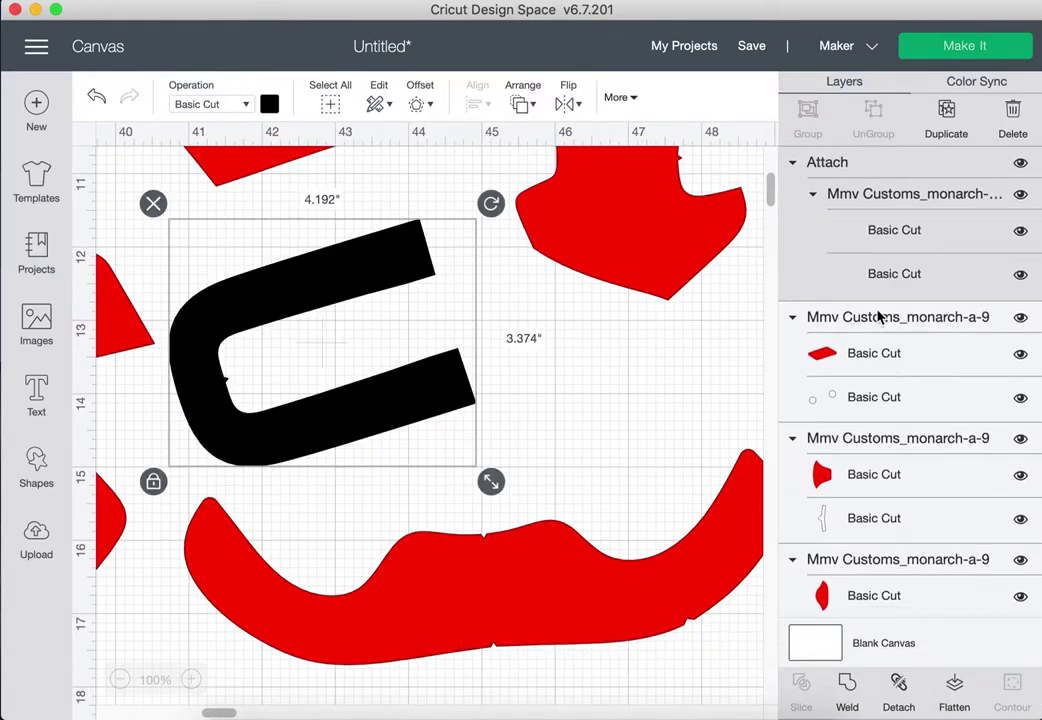
click(879, 316)
click(898, 684)
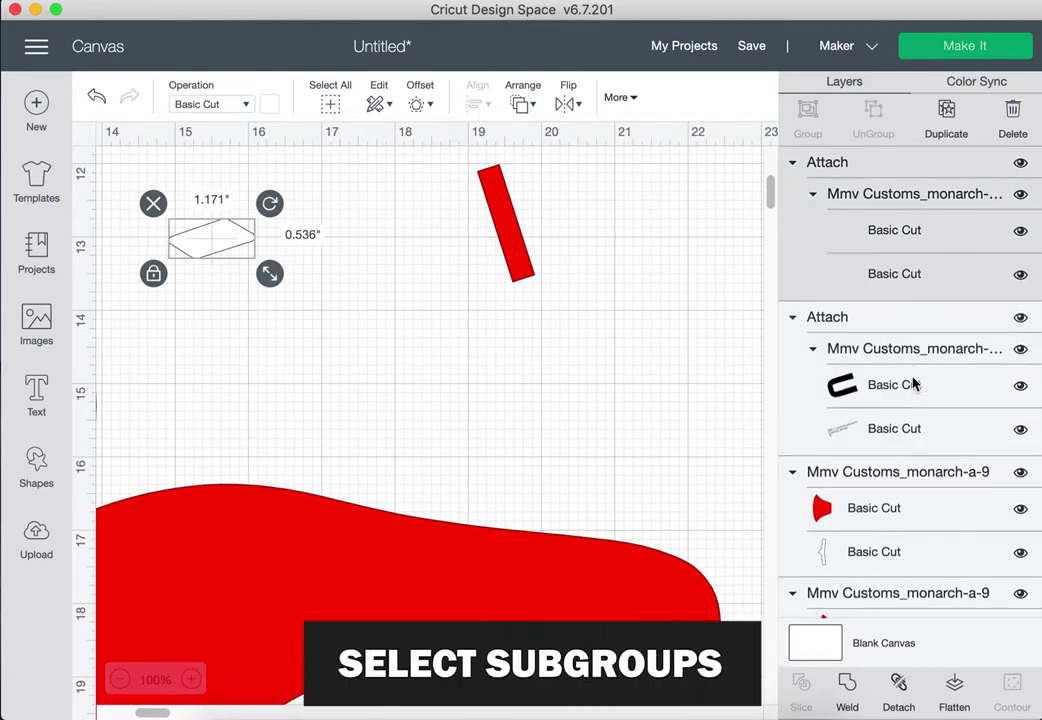
- Attach the small flared piece and the neighbouring curved pieces to their own inner markings, each as a separate subgroup
scroll(910, 305, down, 3)
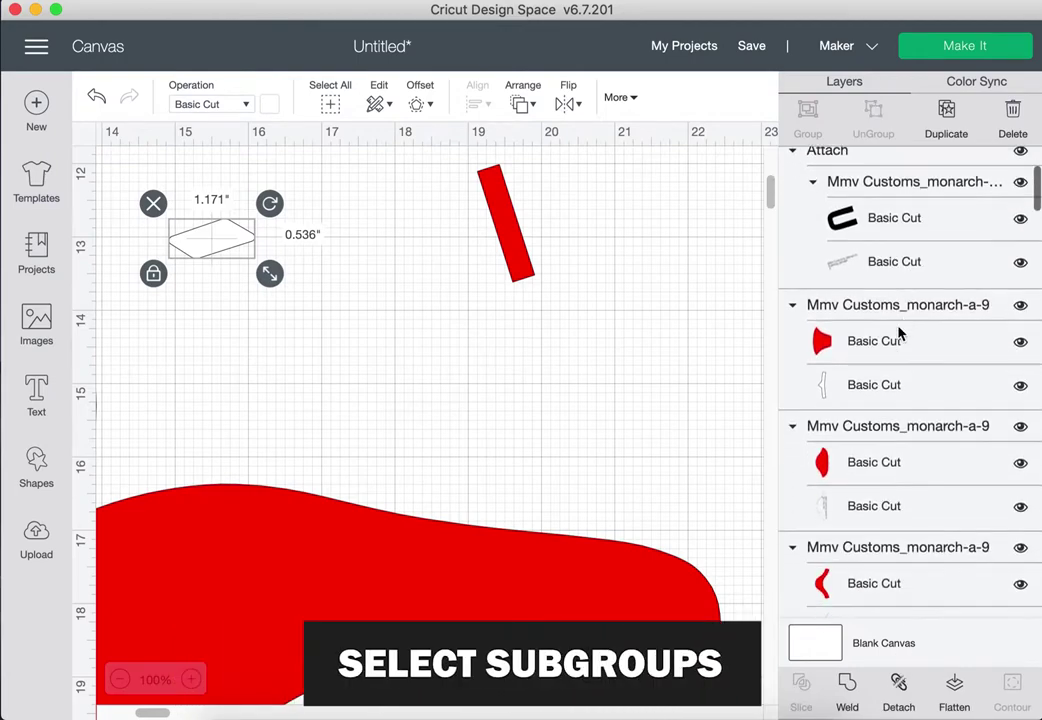
click(880, 316)
click(898, 684)
scroll(921, 502, down, 5)
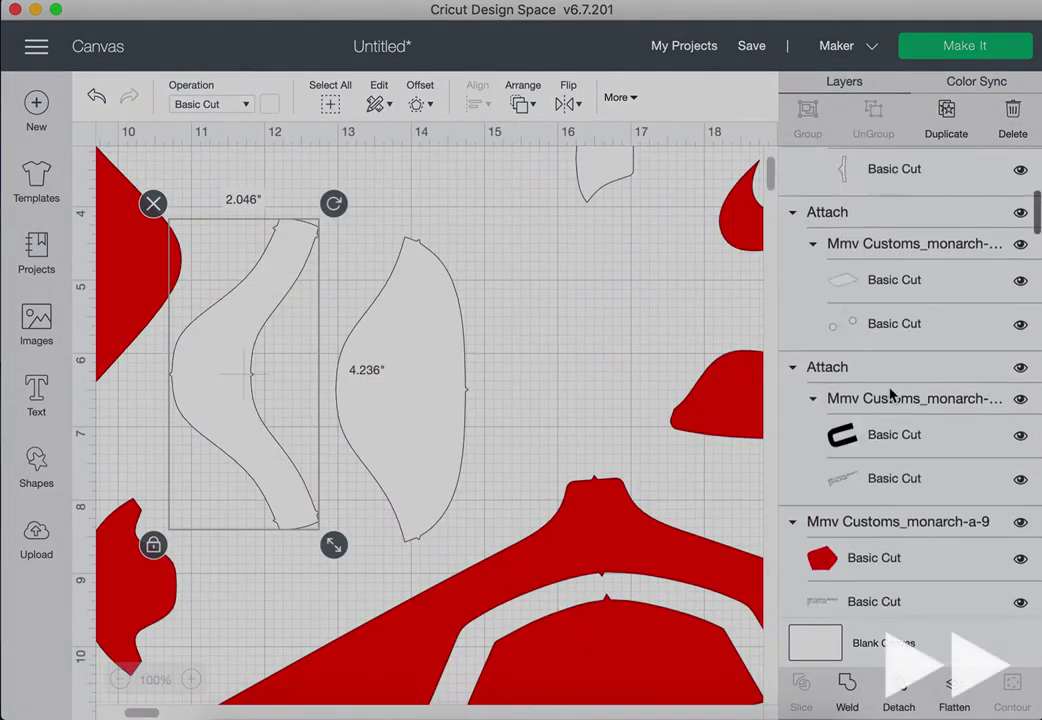
- Continue down the layers, attaching each following subgroup to its markings, including the large angular panel beside the wavy band
click(888, 521)
click(898, 690)
scroll(880, 420, down, 4)
click(863, 425)
click(898, 690)
click(888, 353)
click(898, 690)
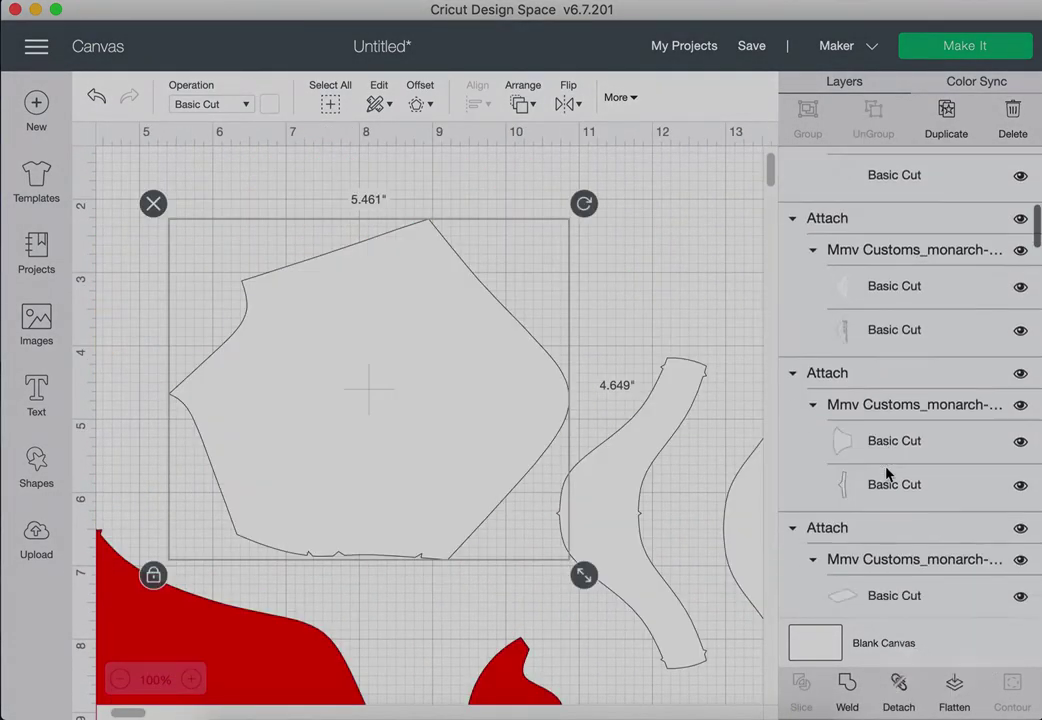
- Attach the next unattached subgroups to their markings, working down to the low, wavy-topped pieces
scroll(882, 440, down, 4)
click(880, 470)
click(898, 690)
scroll(882, 467, down, 4)
click(884, 476)
click(898, 690)
scroll(884, 440, down, 5)
- Attach the next four subgroups to their markings, including the dome-shaped piece with the notched lower edge
click(905, 372)
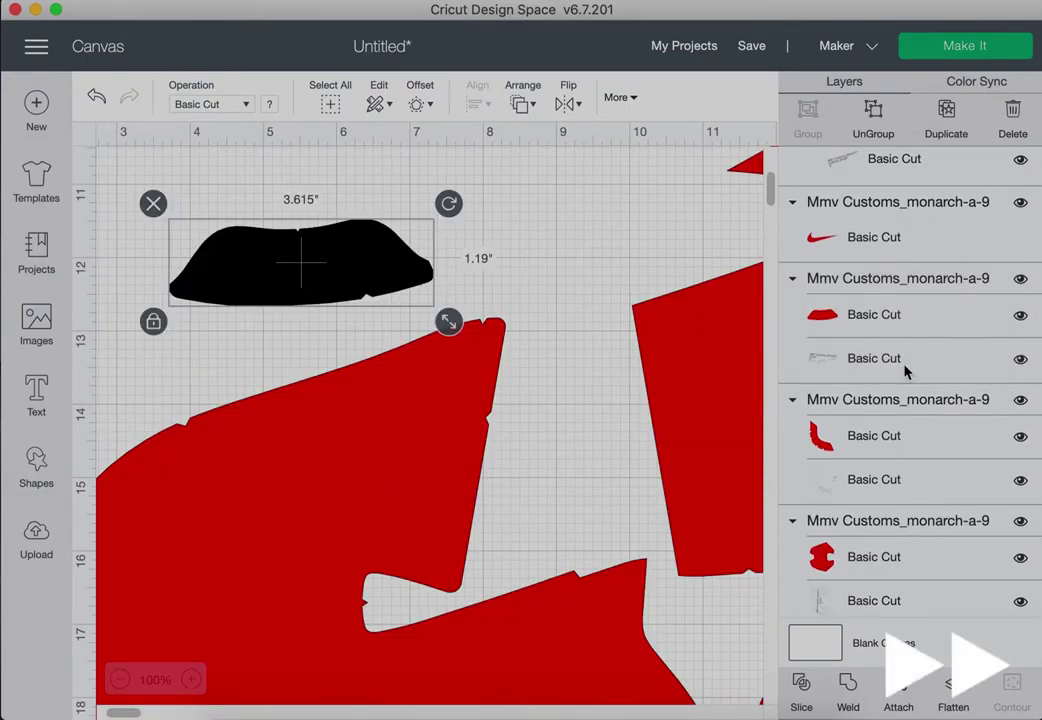
click(898, 690)
click(878, 371)
click(898, 690)
click(888, 345)
click(898, 690)
click(905, 420)
click(898, 690)
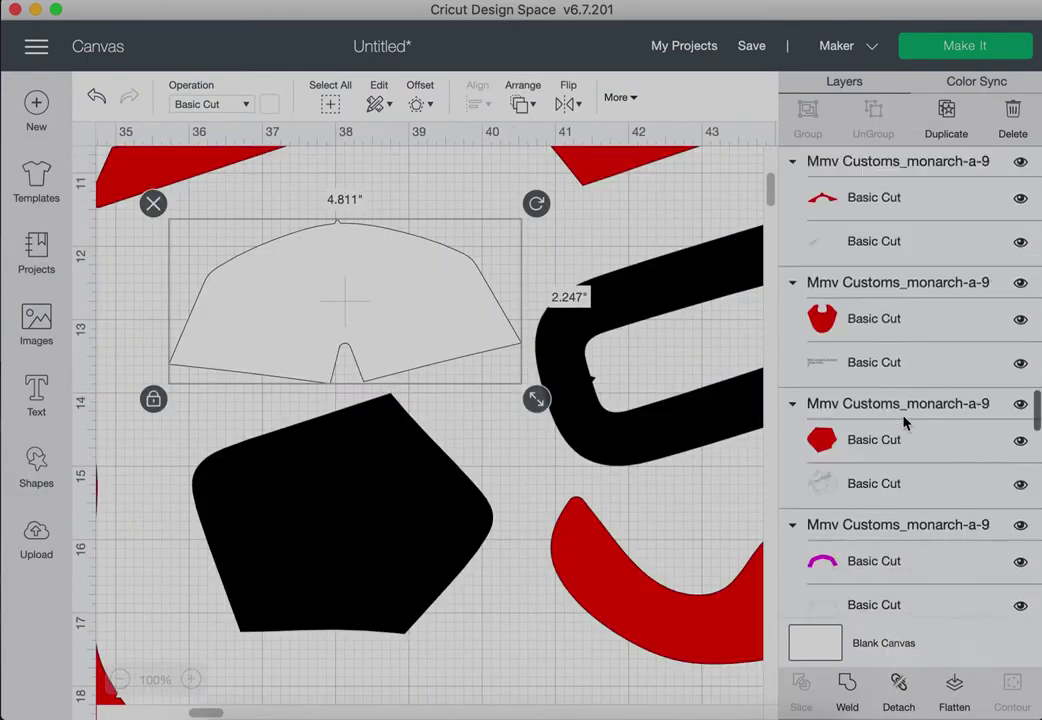
- Attach the following subgroups to their markings, ending with the magenta arch-shaped piece
click(874, 304)
click(898, 690)
click(886, 480)
click(898, 690)
scroll(886, 470, down, 4)
click(886, 495)
click(898, 690)
click(886, 540)
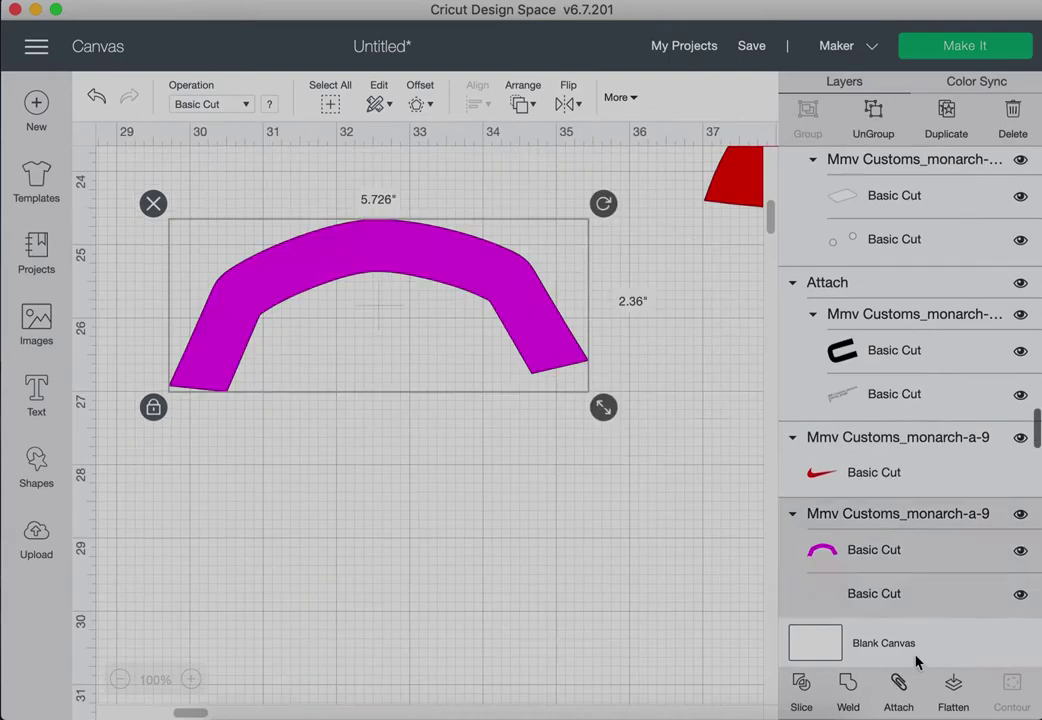
click(898, 690)
- Attach the next two unattached subgroups to their markings, including the three-armed piece
scroll(888, 487, down, 4)
scroll(888, 487, down, 4)
click(890, 440)
click(898, 690)
scroll(940, 525, down, 8)
click(898, 412)
click(898, 690)
- Attach three more subgroups to their markings, including the long curved panel beside the red curved strip
scroll(945, 444, down, 8)
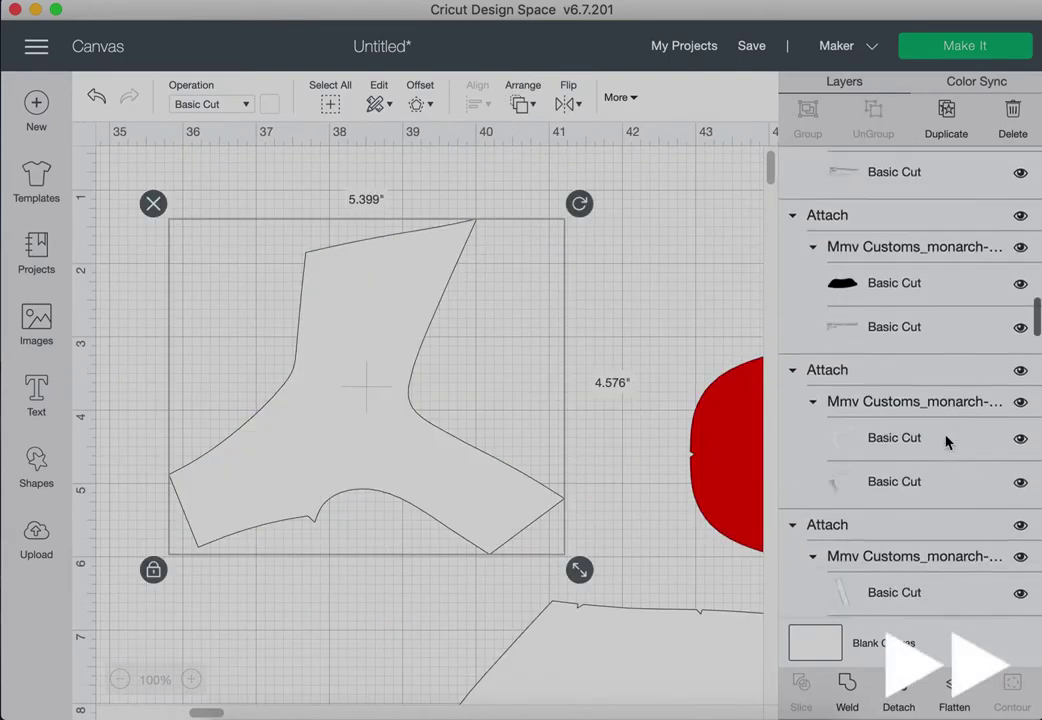
click(900, 340)
click(898, 690)
click(898, 430)
click(898, 690)
click(905, 405)
click(898, 690)
scroll(916, 578, down, 6)
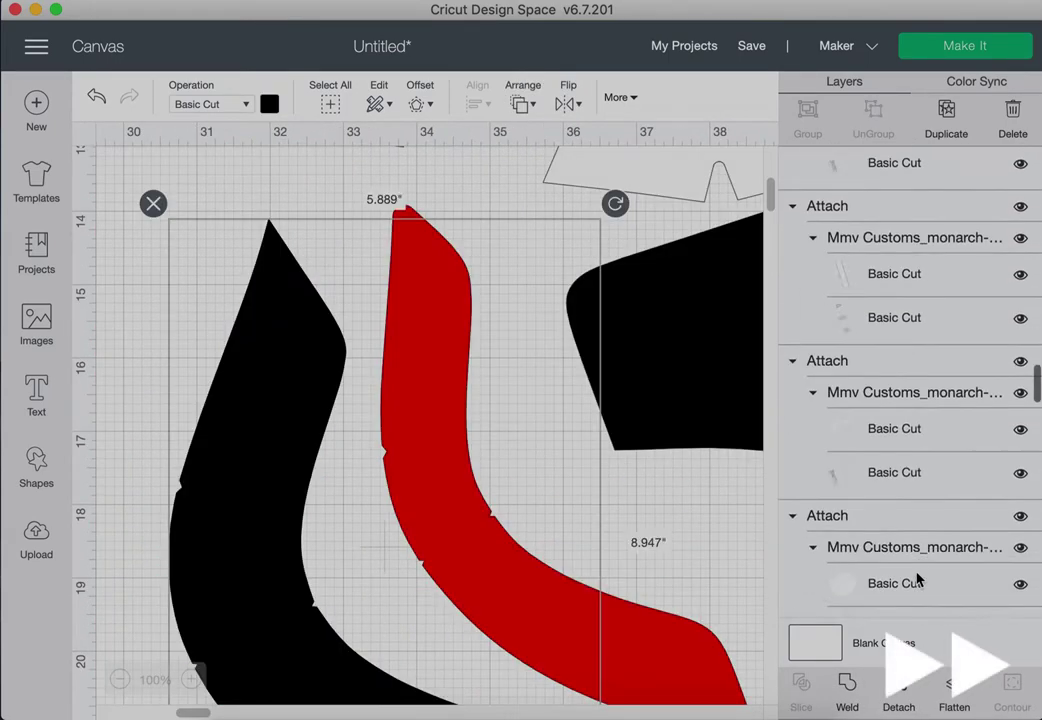
- Attach three further subgroups to their markings, ending with the slanted strip with the stepped upper edge
click(905, 450)
click(898, 690)
click(928, 545)
click(898, 690)
scroll(928, 558, down, 6)
click(905, 450)
click(902, 693)
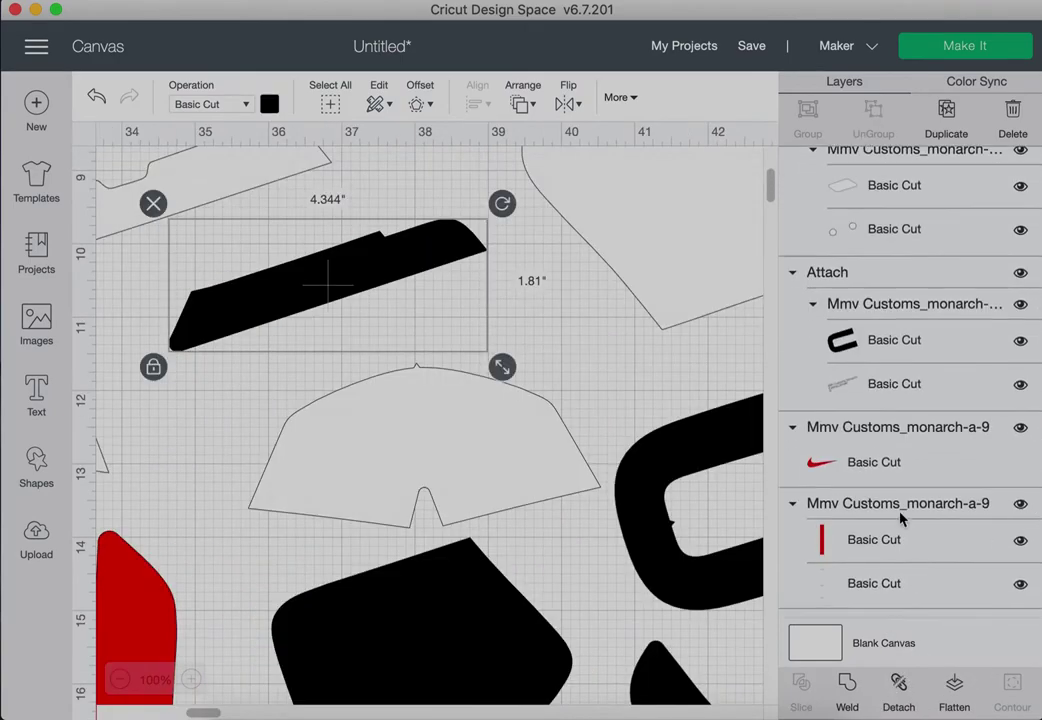
- Attach the narrow vertical strip and the following subgroups to their markings, ending with the tongue-shaped piece
click(900, 518)
click(898, 690)
click(900, 390)
click(905, 693)
scroll(891, 423, down, 8)
click(937, 472)
click(898, 690)
click(900, 350)
click(898, 690)
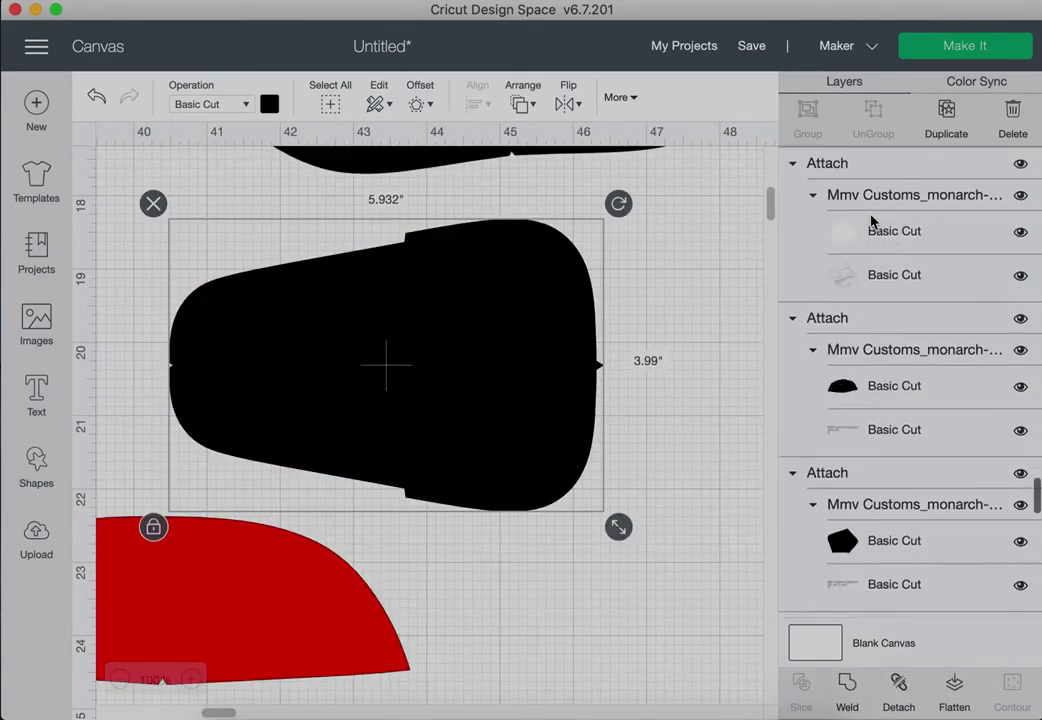
- Attach the remaining subgroups to their markings, ending with the long curved strip beside the pentagon
click(931, 418)
click(898, 690)
scroll(931, 418, down, 8)
click(914, 409)
click(898, 690)
scroll(898, 492, down, 6)
click(898, 492)
click(898, 690)
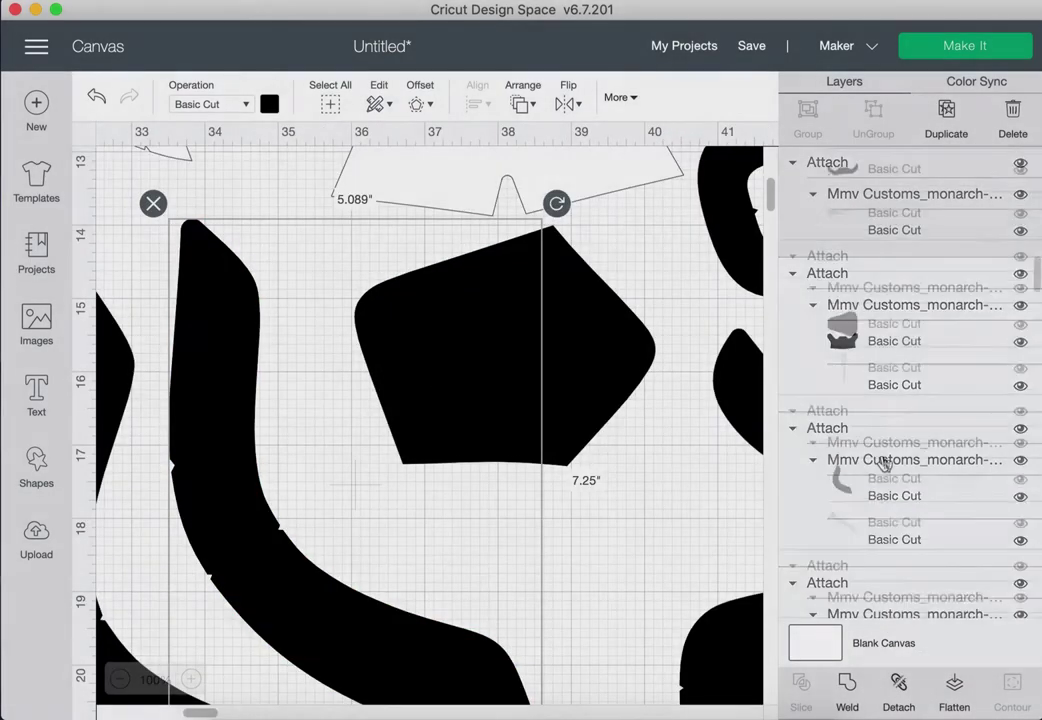
- Send the attached pattern pieces to mat preparation and set the material size to 12" x 24"
scroll(884, 460, down, 5)
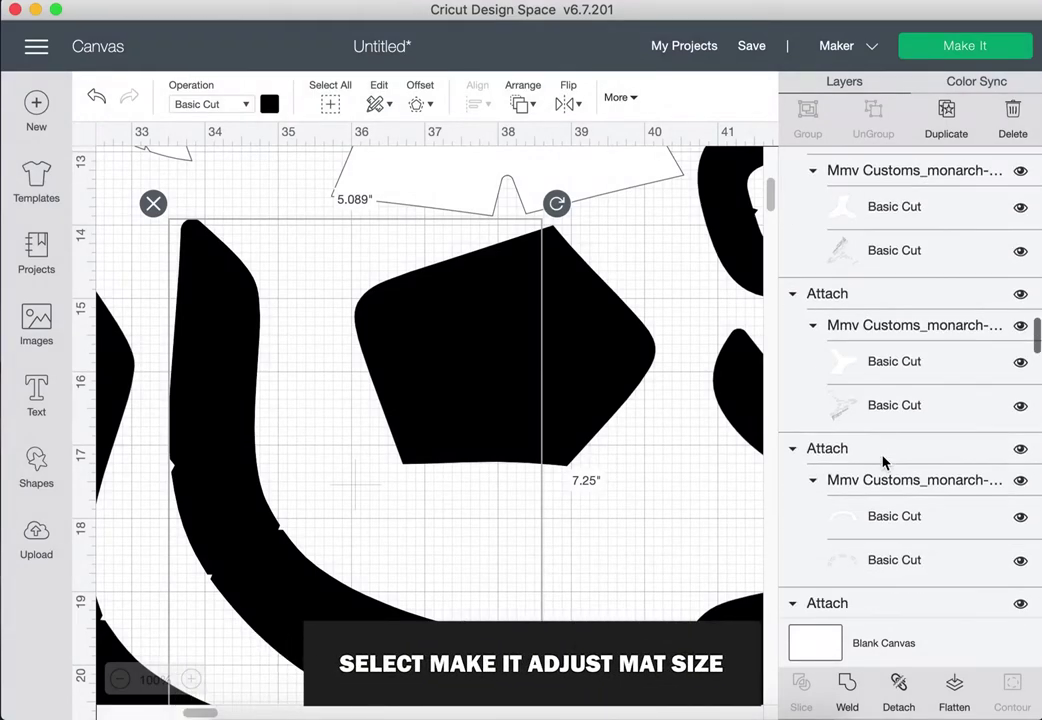
scroll(884, 460, down, 5)
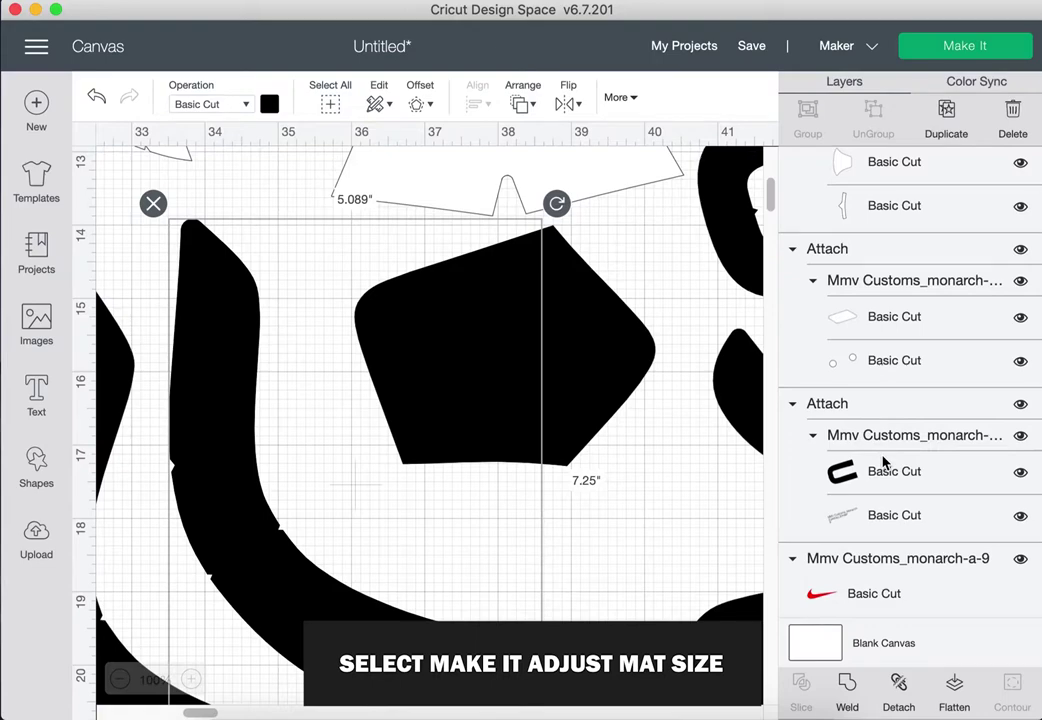
click(958, 48)
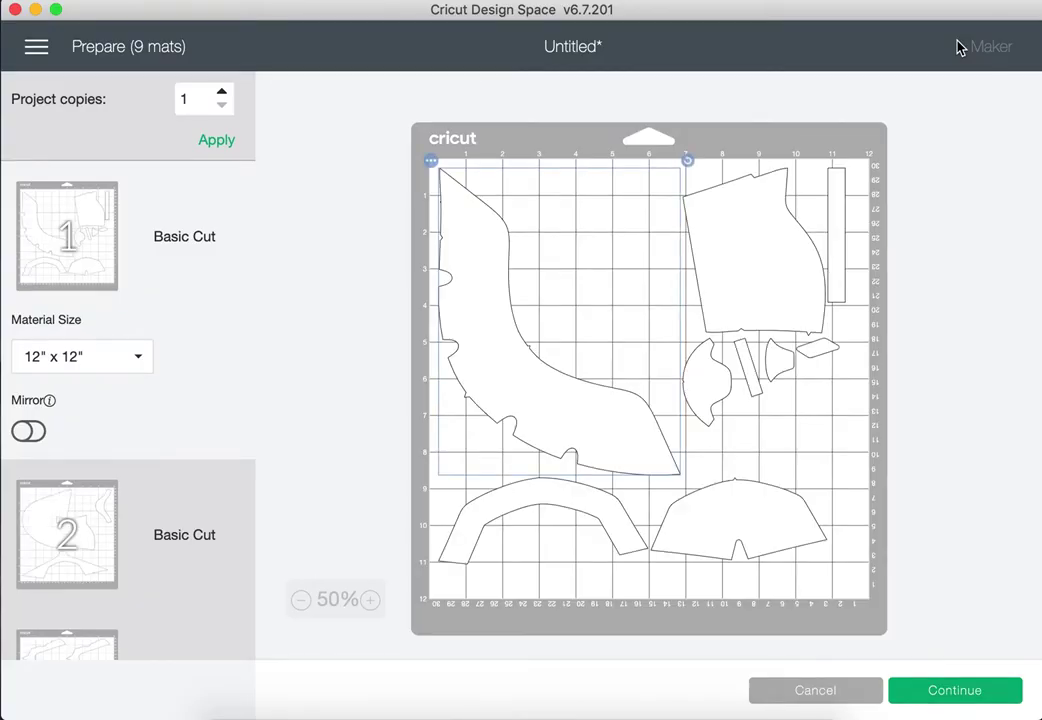
click(138, 363)
scroll(100, 528, down, 5)
click(99, 350)
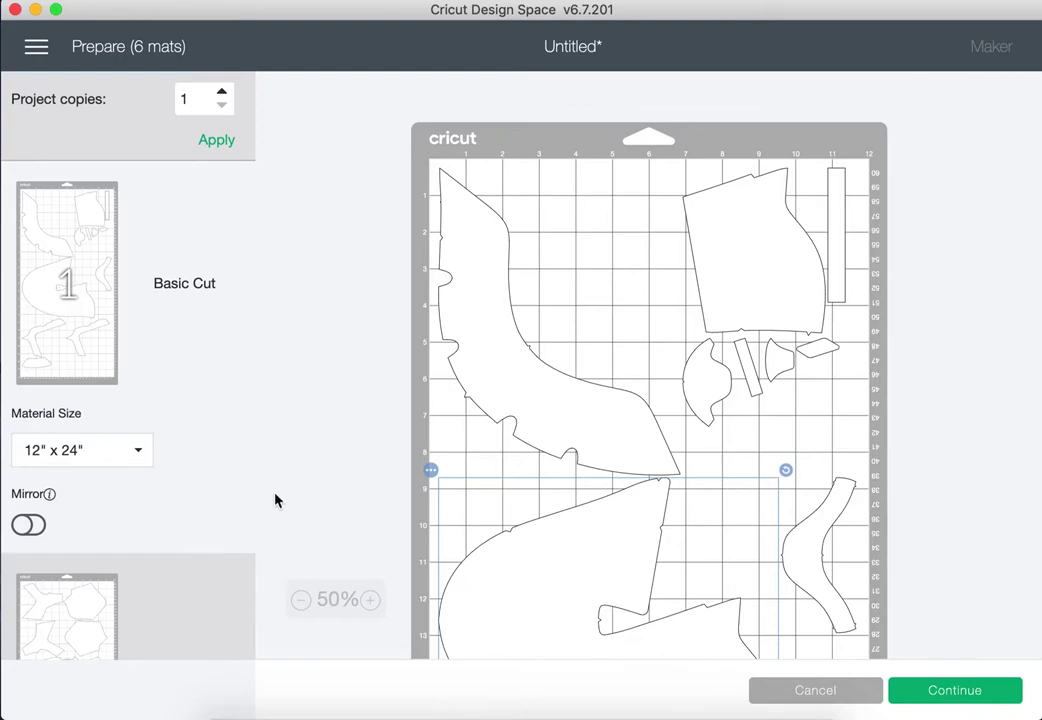
scroll(262, 496, down, 5)
scroll(186, 540, down, 5)
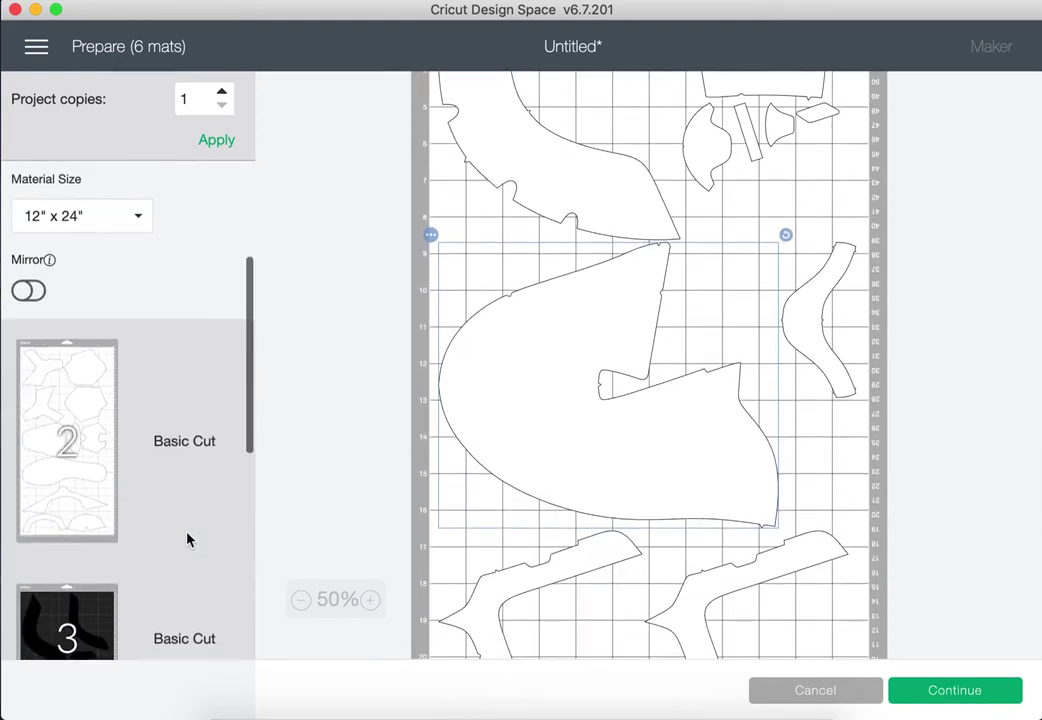
- Set the material size of the first black mat, mat 3, to 12" x 24"
scroll(186, 540, down, 8)
click(99, 216)
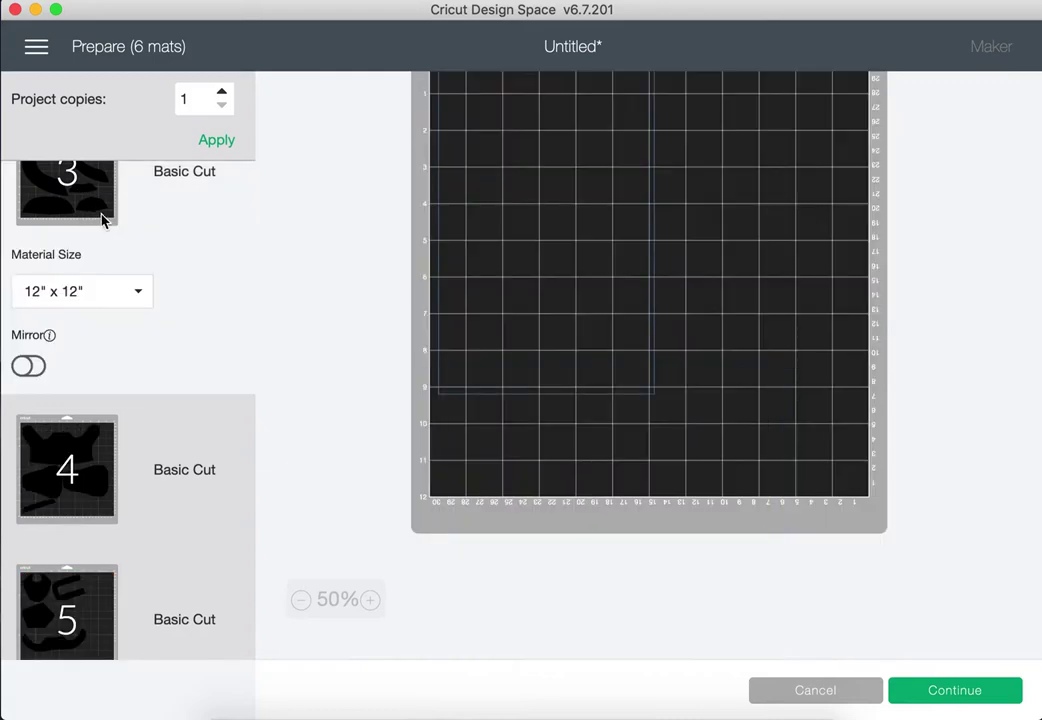
scroll(516, 383, up, 3)
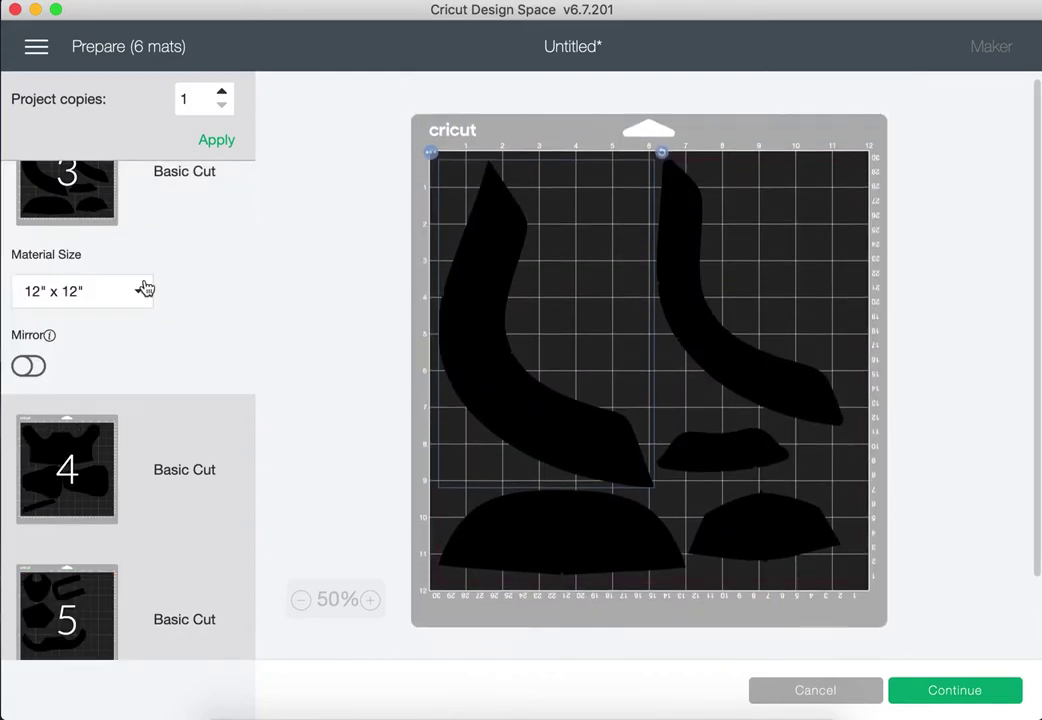
click(145, 289)
scroll(95, 500, down, 4)
click(84, 436)
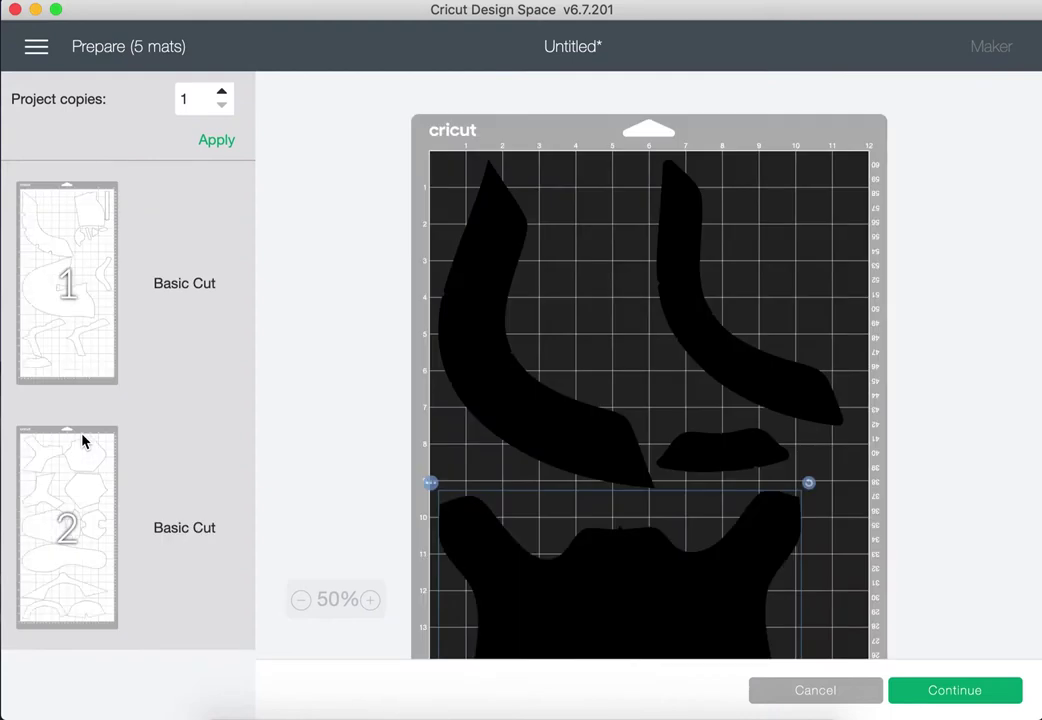
scroll(83, 441, down, 10)
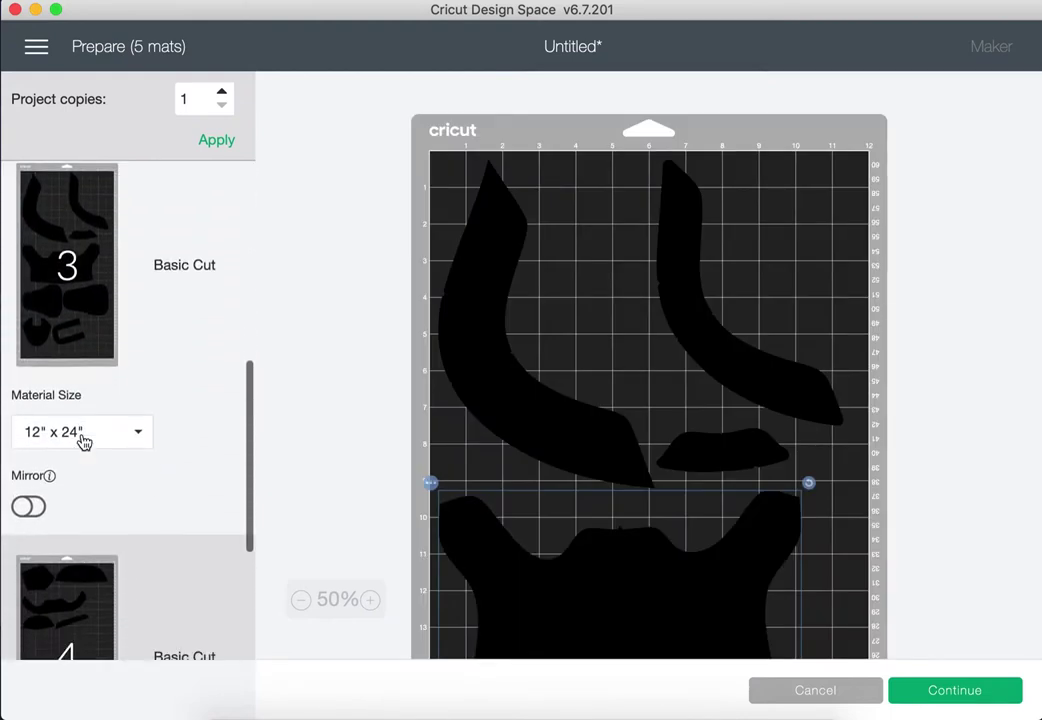
- Move the swoosh from the red mat to the fourth mat, placing it about 1.2" across and 10.3" down, below the other pieces
click(56, 558)
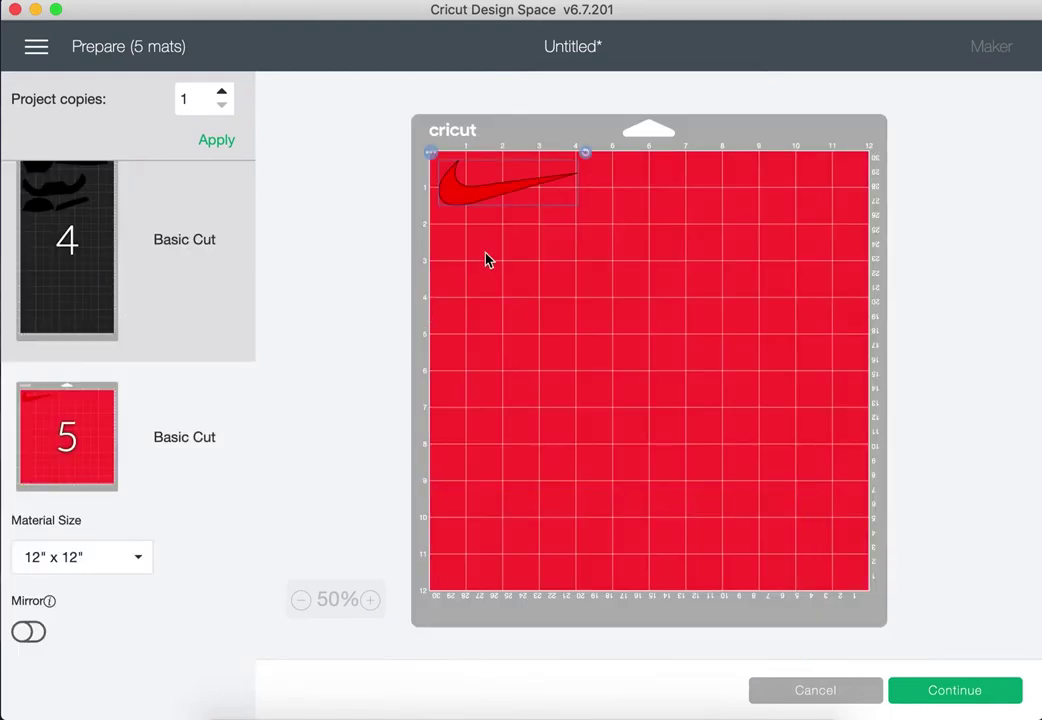
click(431, 155)
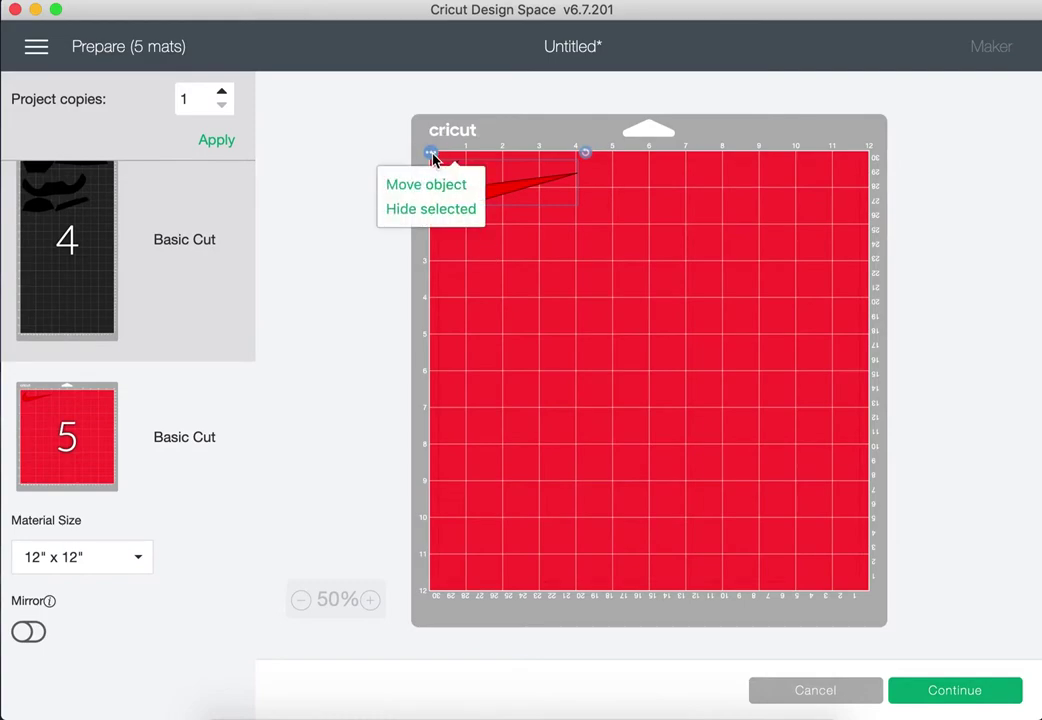
click(449, 186)
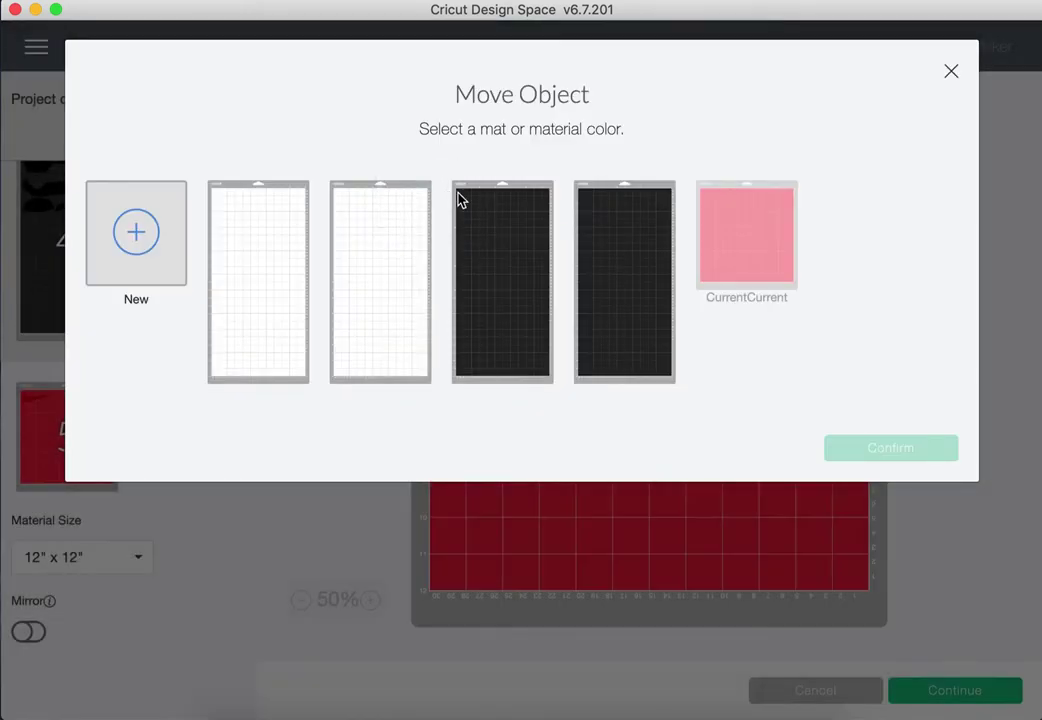
click(610, 266)
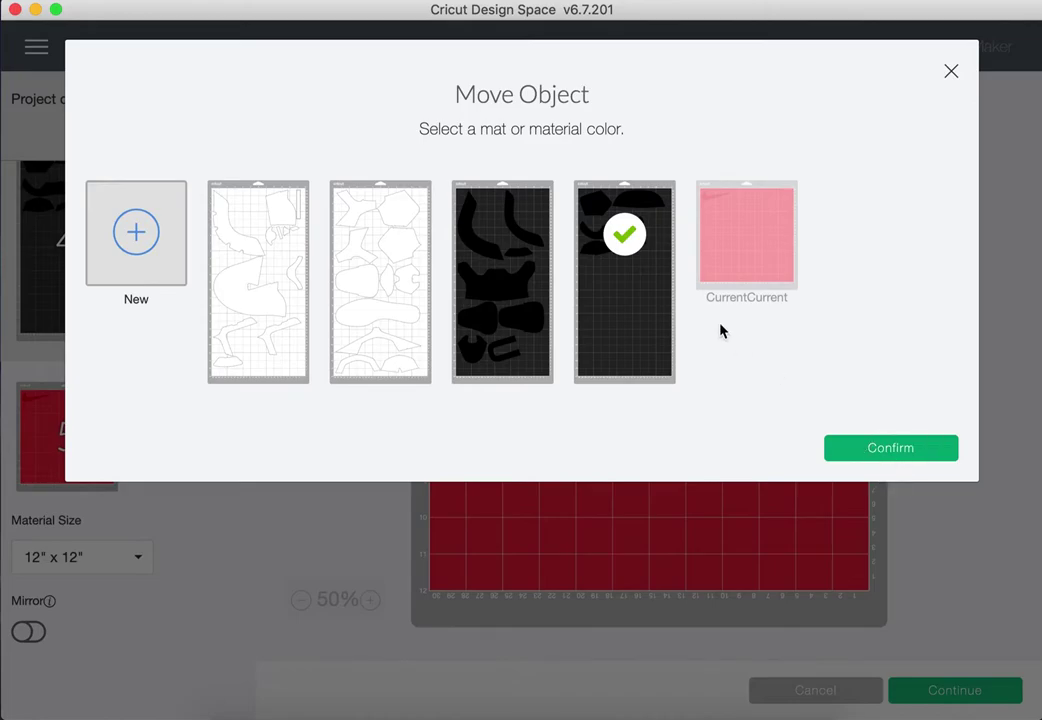
key(Return)
drag(462, 188, 555, 575)
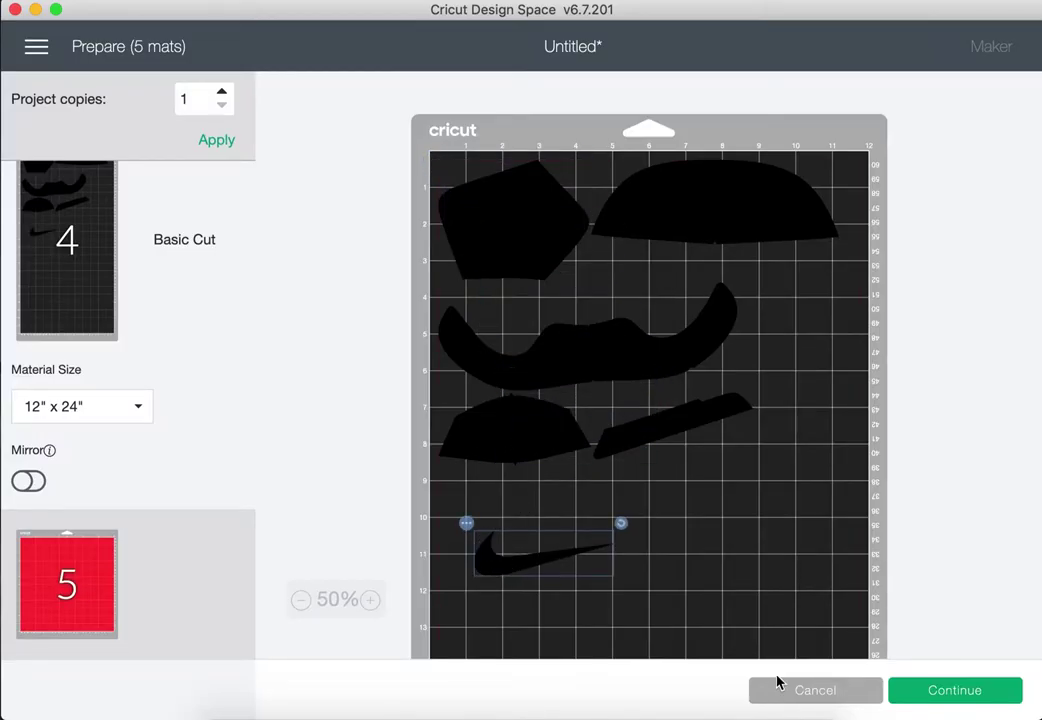
- Continue to the make stage, set the base material to Poster Board, select the first mat, and back out to the canvas
click(944, 697)
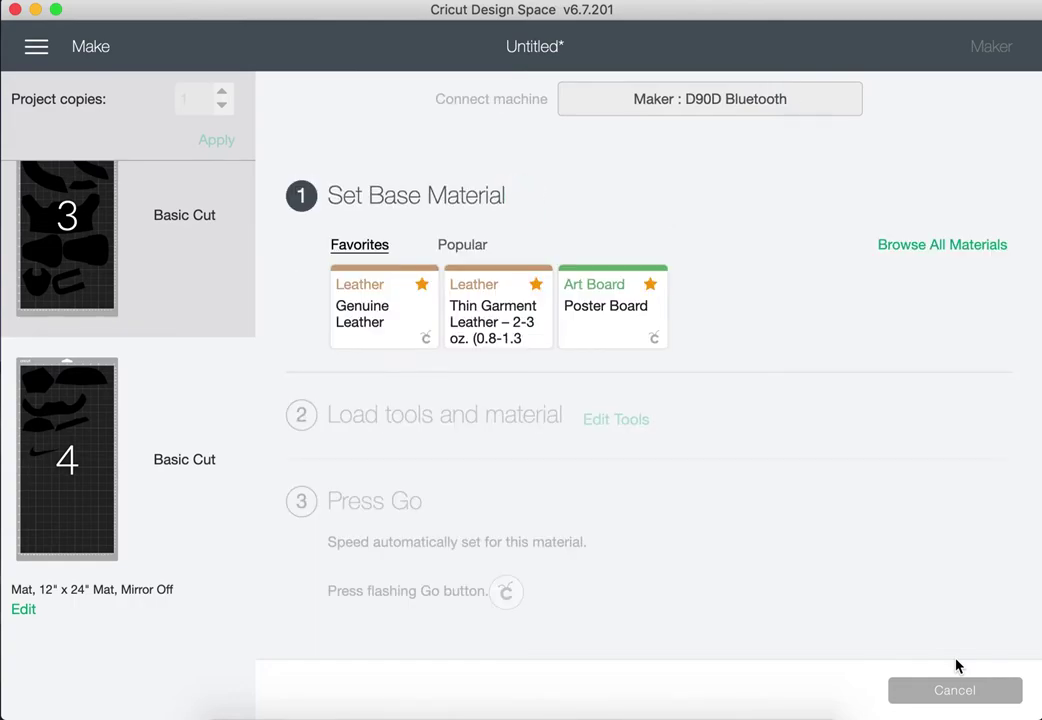
click(604, 338)
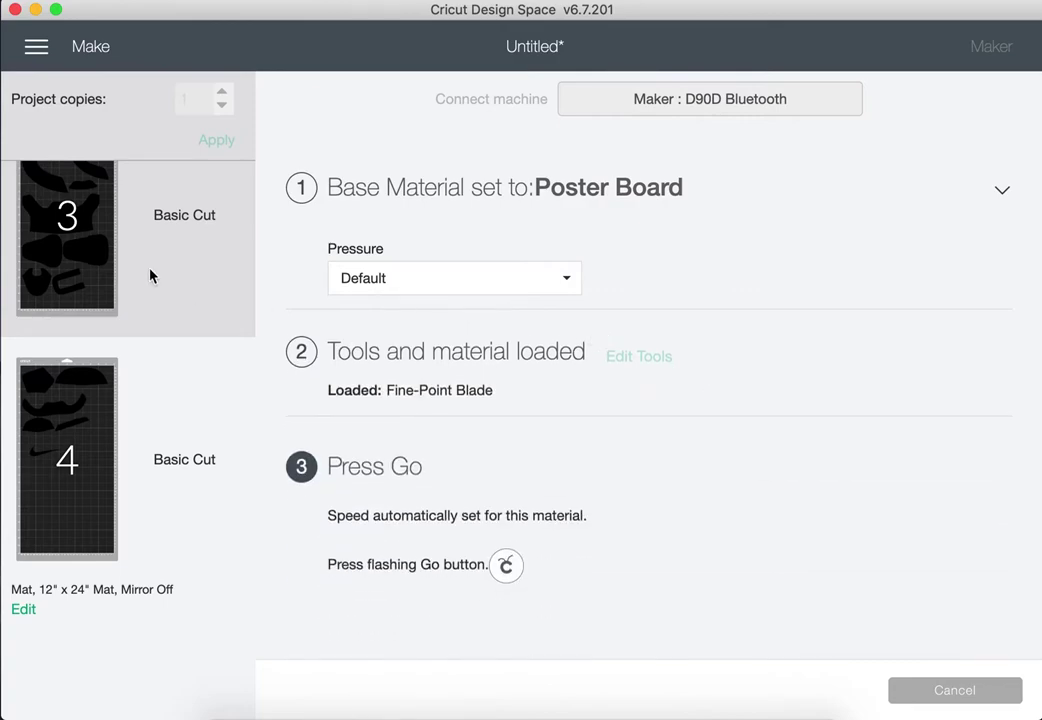
scroll(150, 275, up, 10)
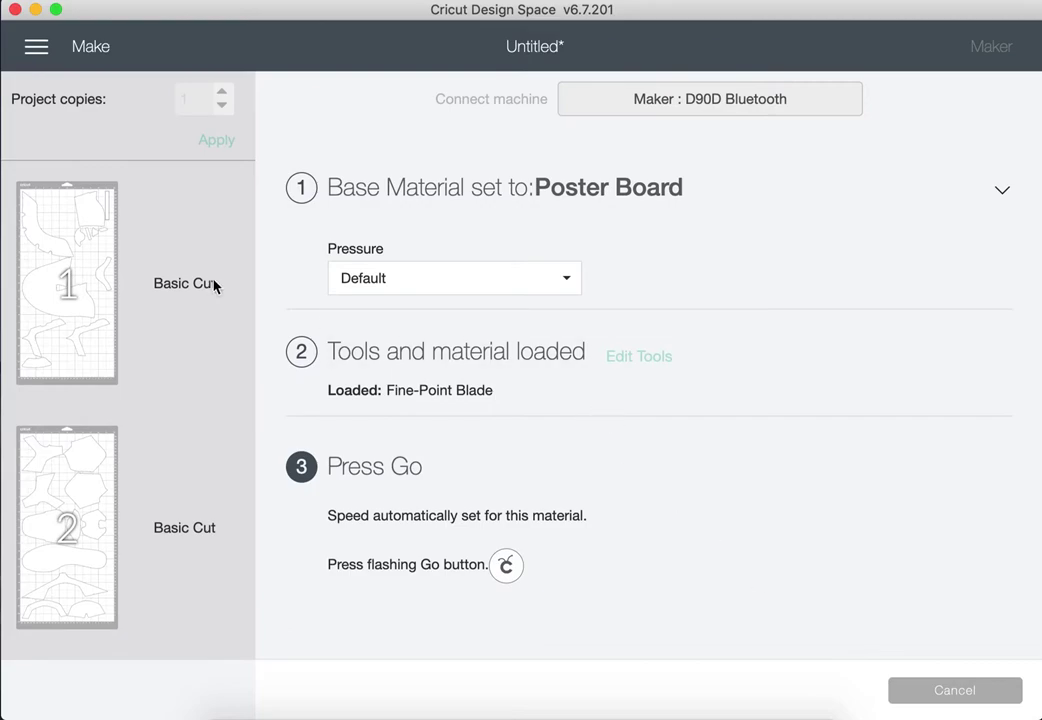
click(112, 287)
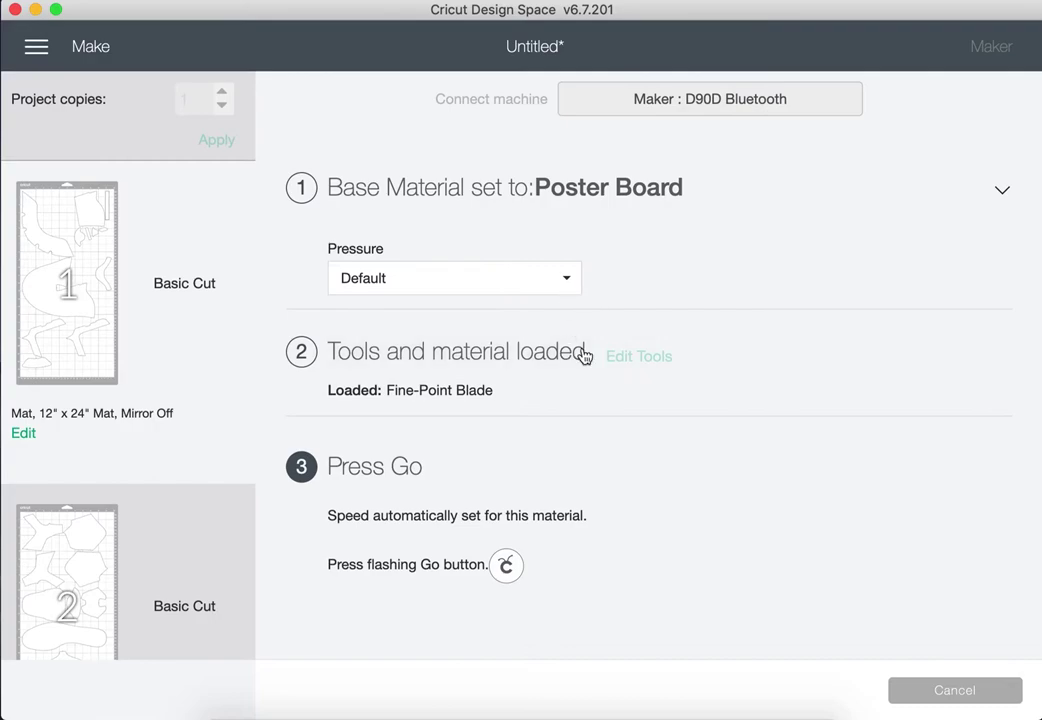
click(930, 692)
click(623, 84)
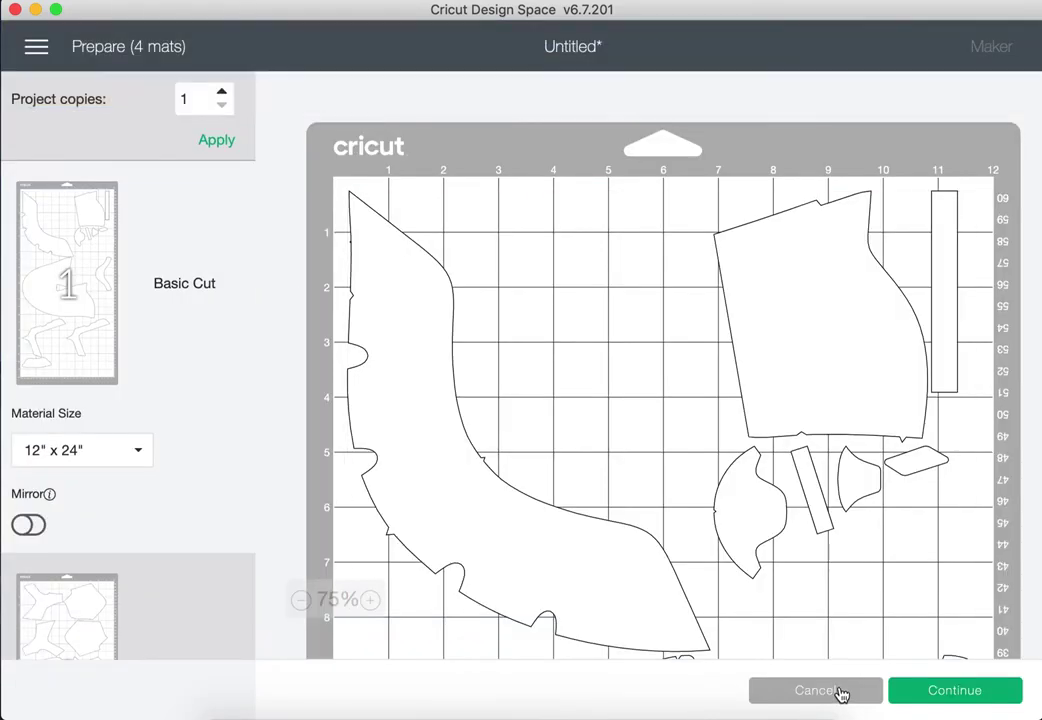
click(838, 691)
- Save the project as "Monarch Size 9 Pattern Cut Out" with Cloud & Computer as the save location
click(757, 47)
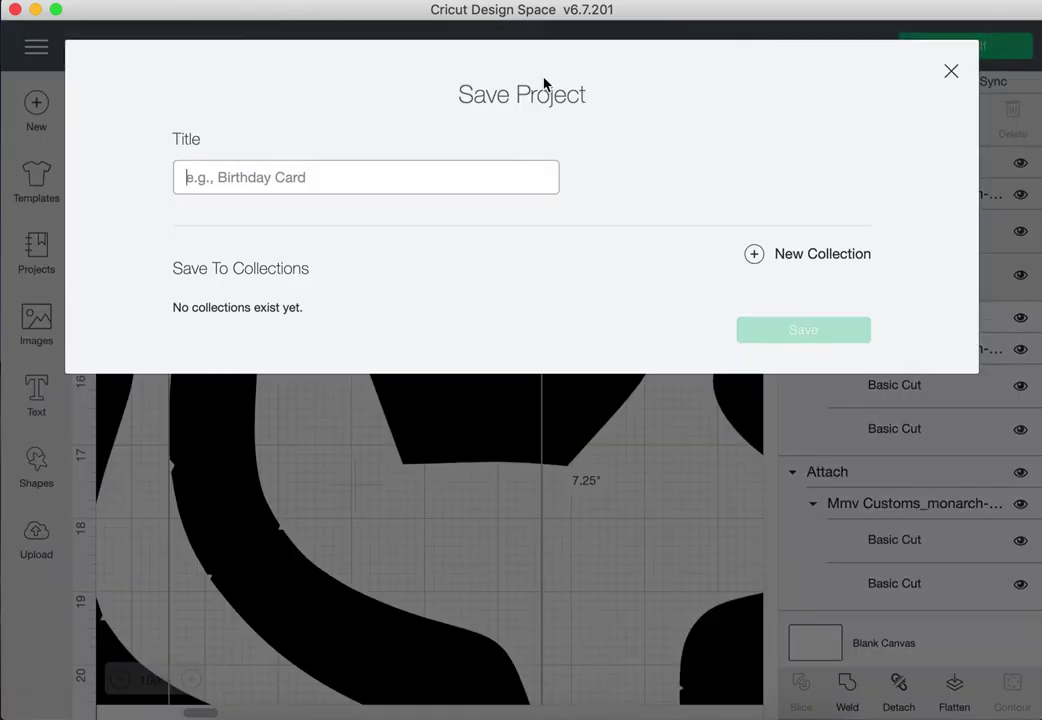
text(Monarch Size 9 Pattern Cut Out)
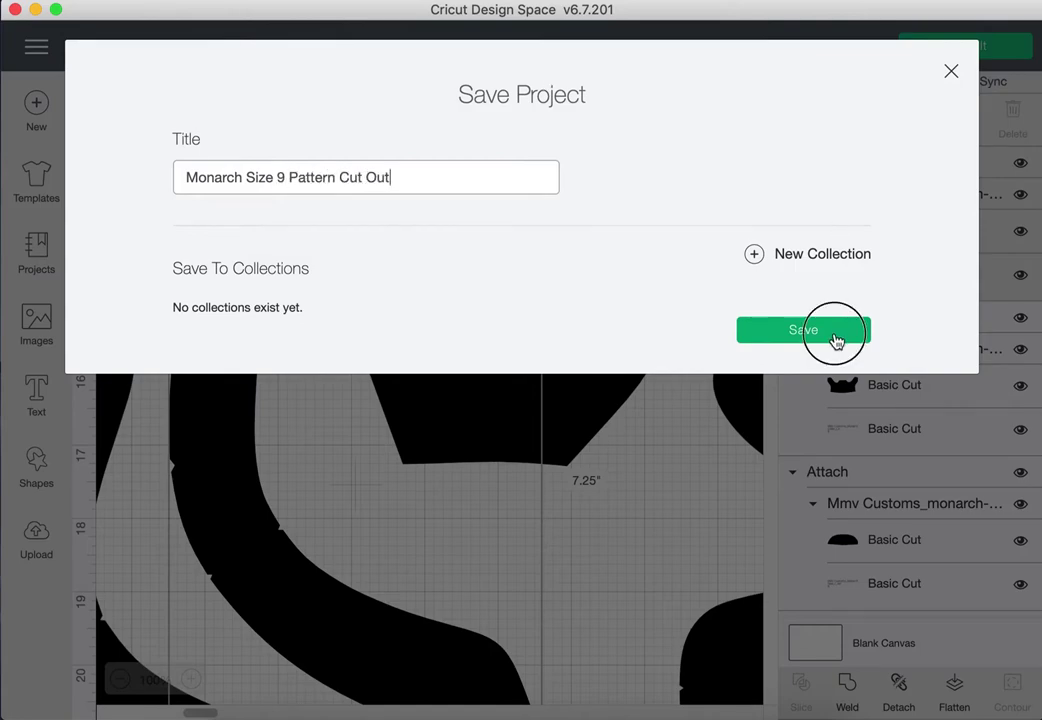
click(834, 338)
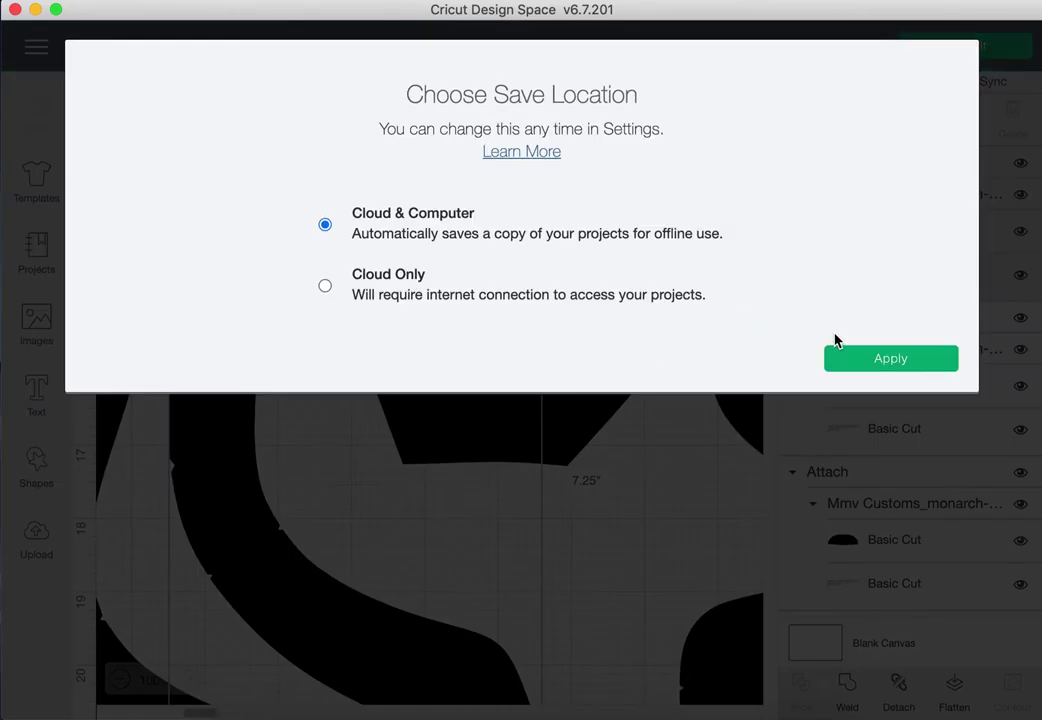
click(858, 360)
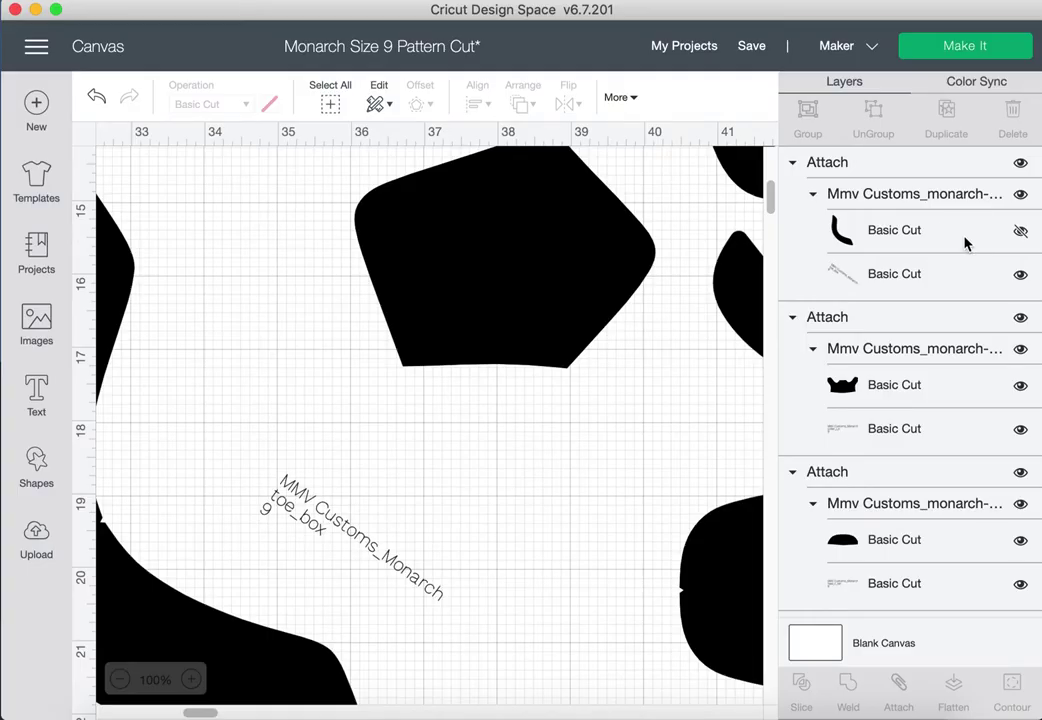
- Show the long curved toe_box piece, recolour it red, and change its text marking from Basic Cut to Pen
click(964, 244)
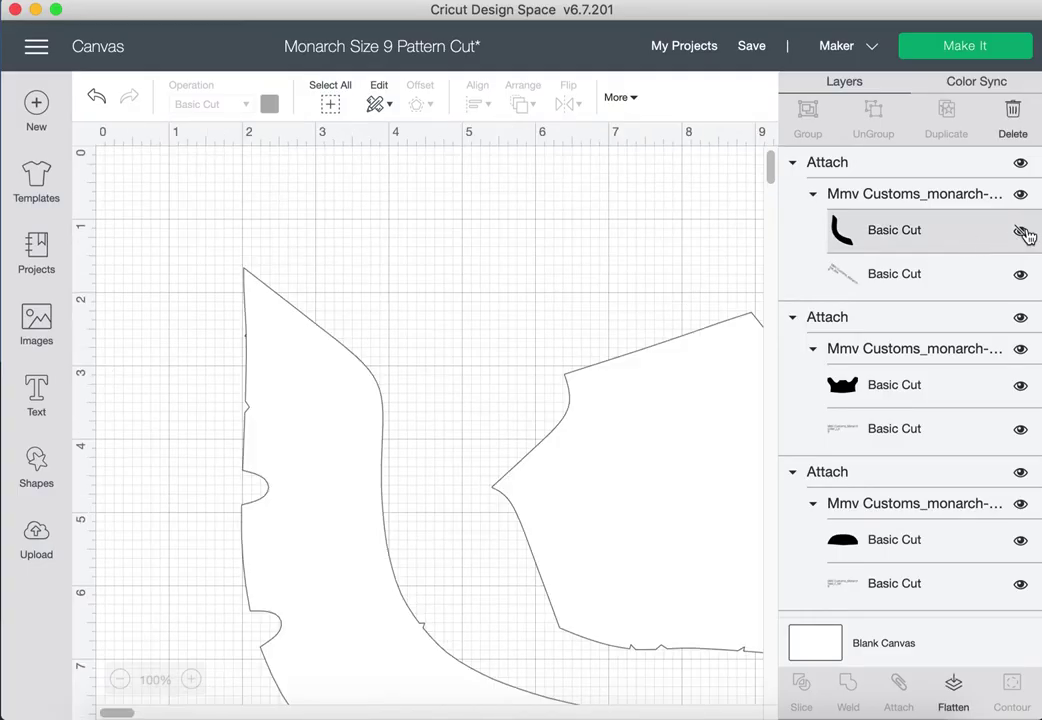
click(1021, 232)
click(978, 234)
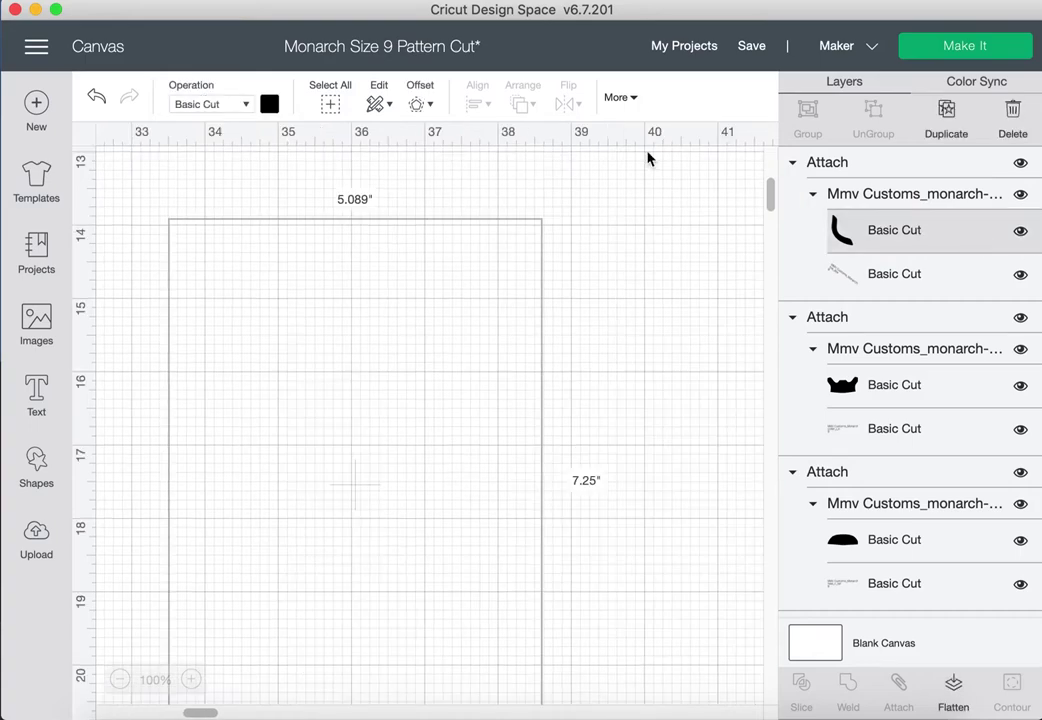
click(269, 104)
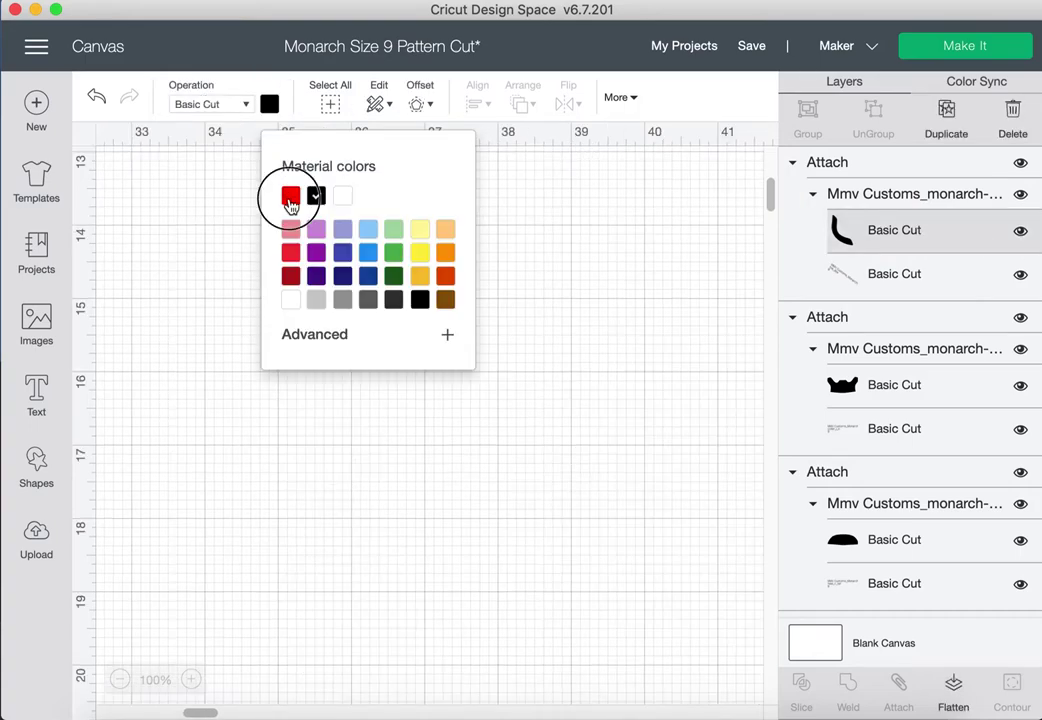
click(290, 200)
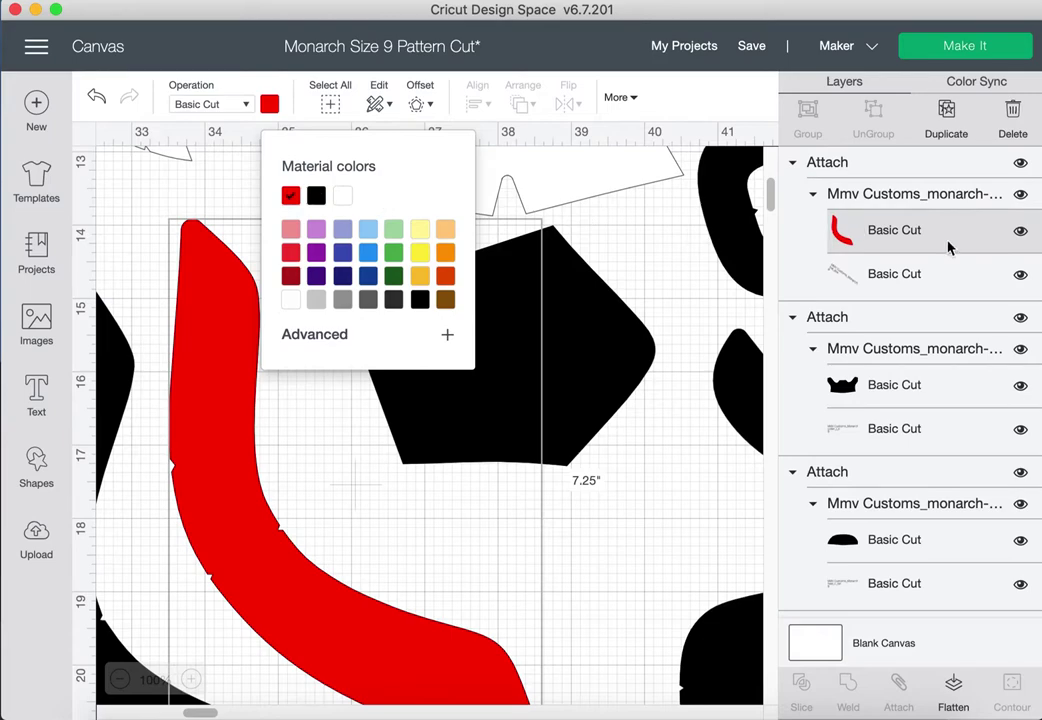
click(932, 285)
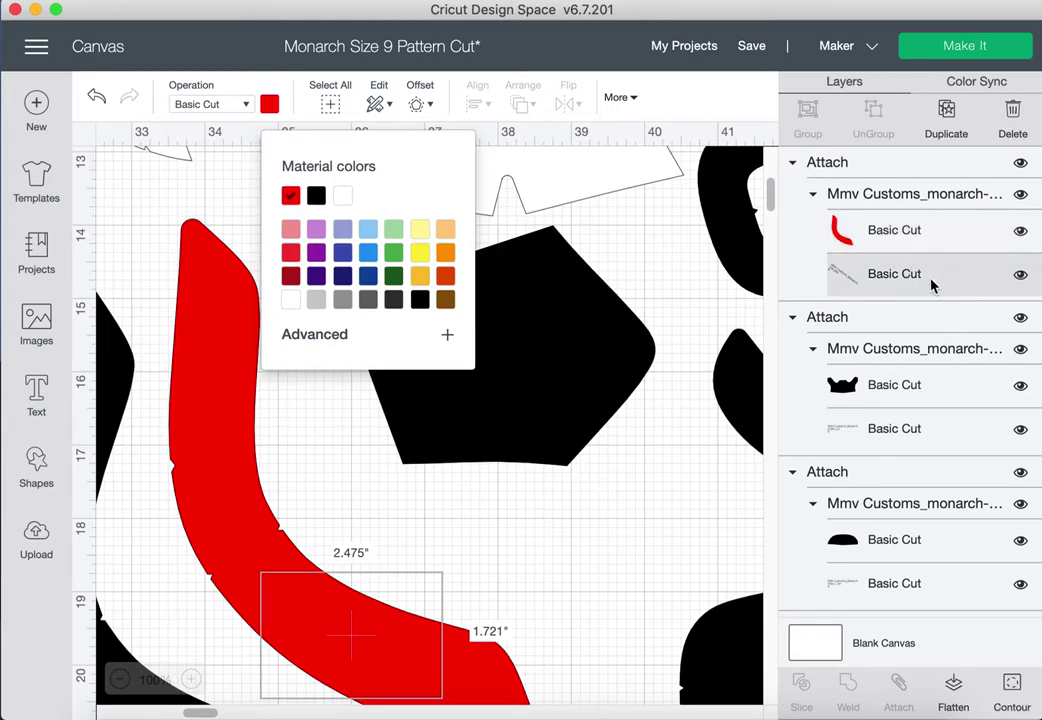
click(248, 105)
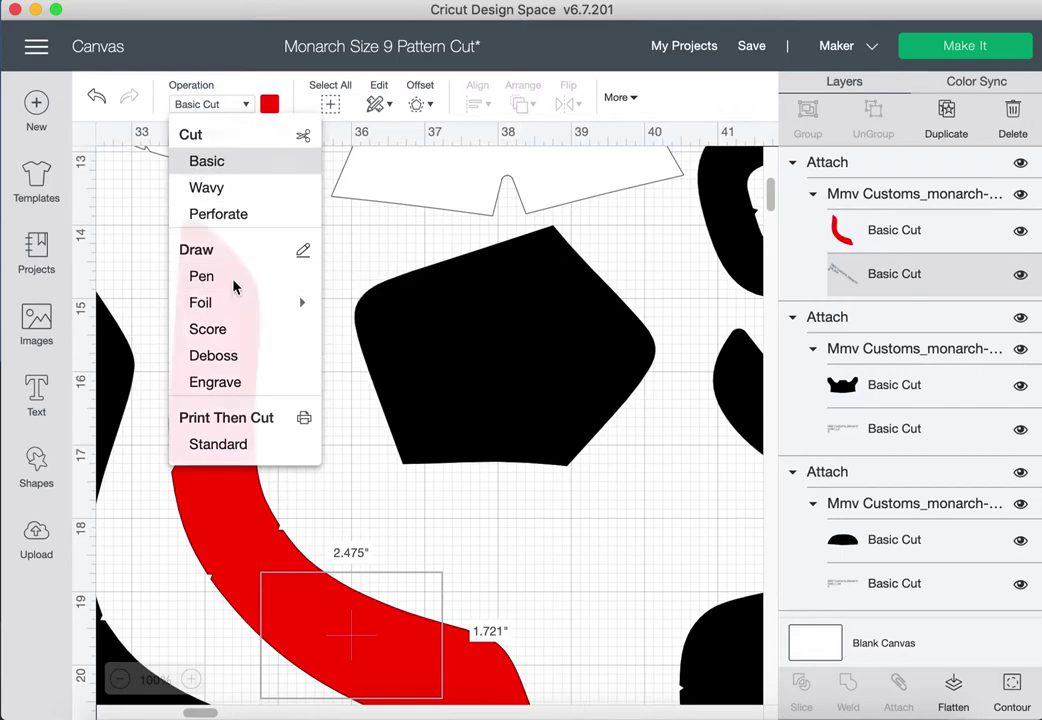
click(203, 276)
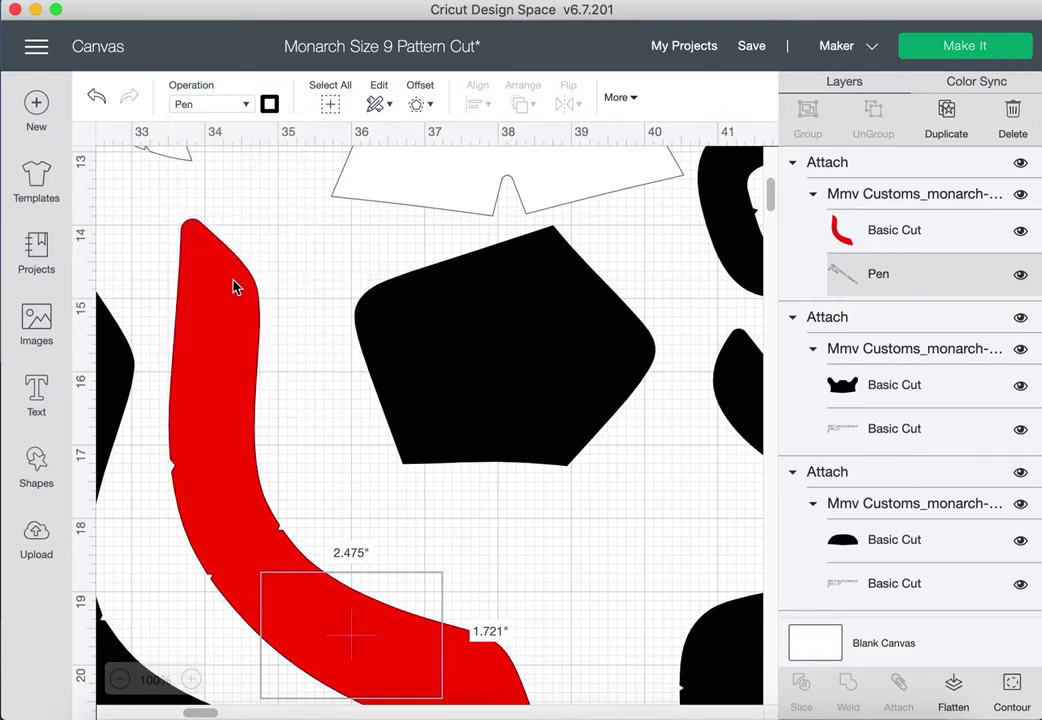
- Recolour the wide collar lining piece light blue and change its text marking from Basic Cut to Pen
click(913, 389)
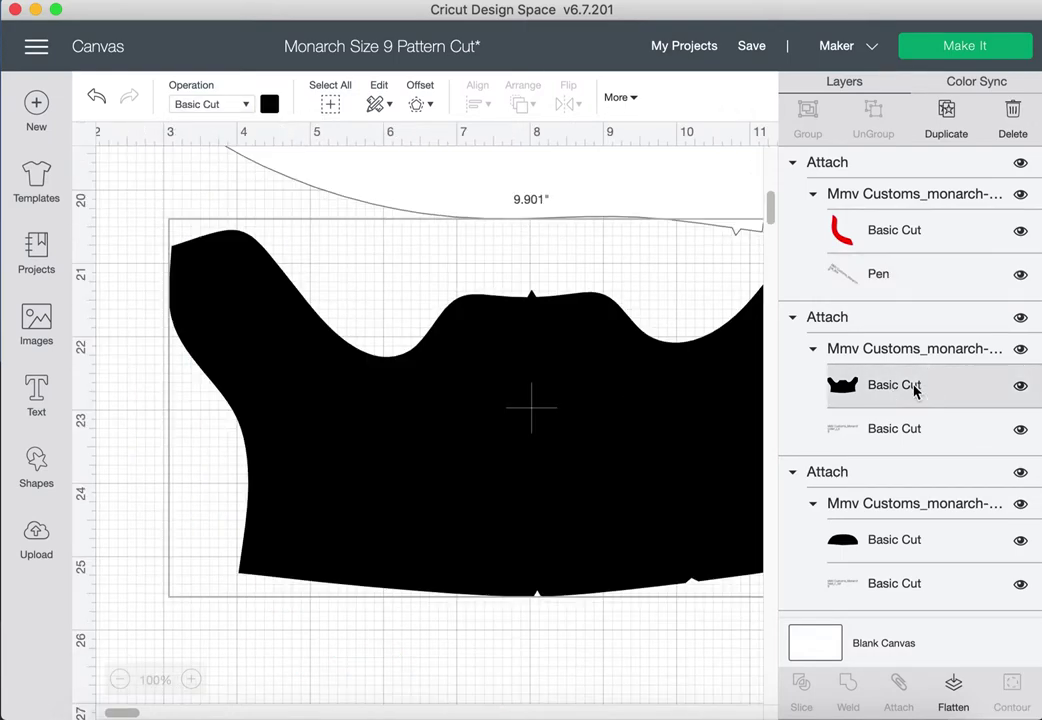
click(1019, 386)
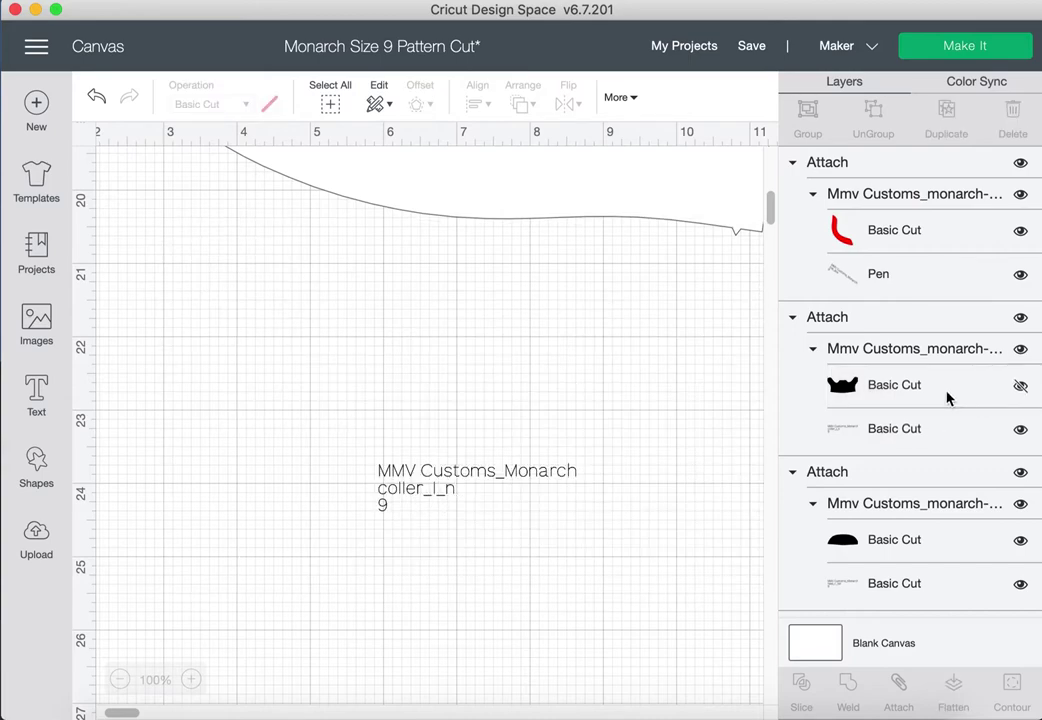
click(1019, 386)
click(919, 395)
click(270, 104)
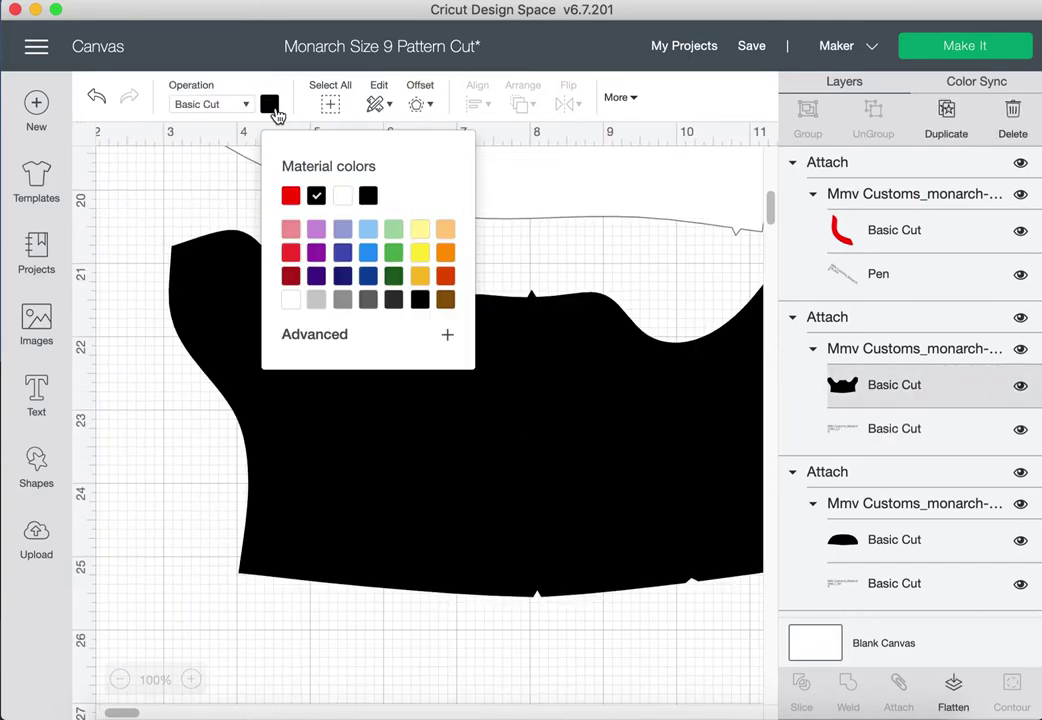
click(368, 230)
click(868, 430)
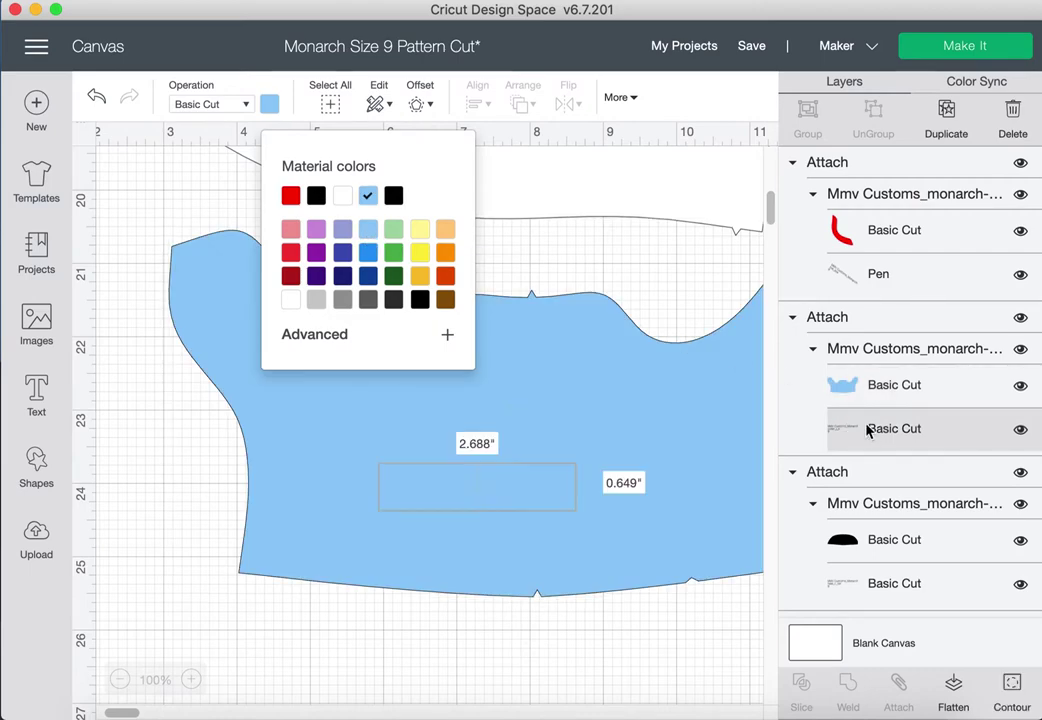
click(248, 105)
click(226, 282)
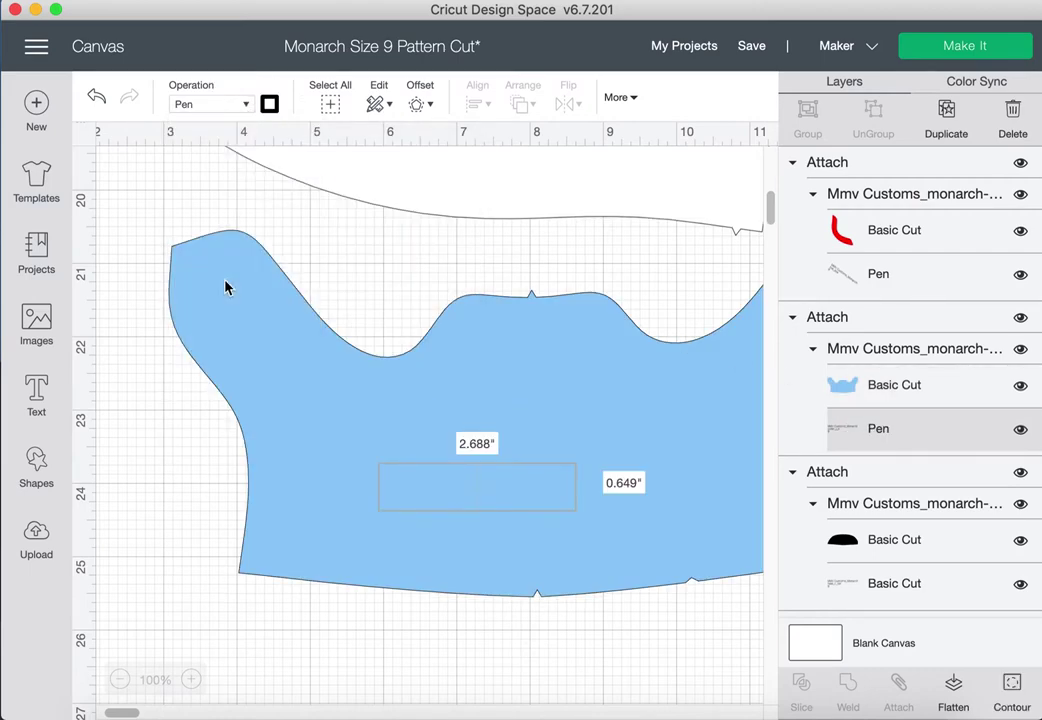
- Recolour the half-moon piece in the third attached group red and change its text marking from Basic Cut to Pen
scroll(866, 448, down, 2)
click(868, 478)
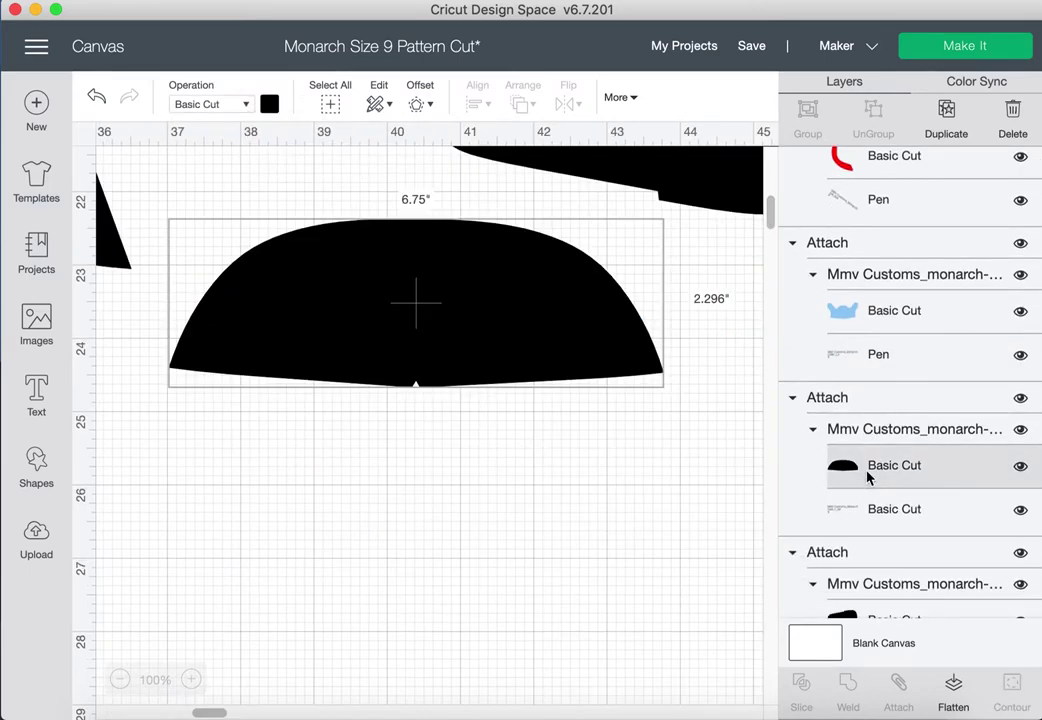
click(1020, 468)
click(1020, 466)
click(269, 104)
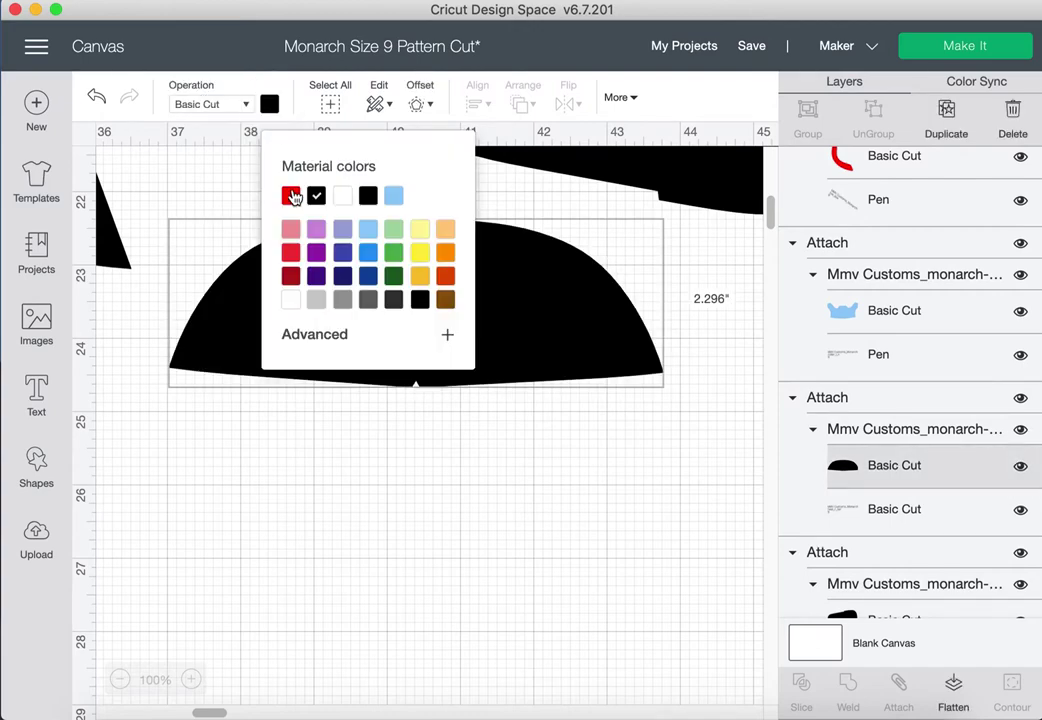
click(293, 195)
click(891, 509)
click(245, 104)
click(201, 276)
- Recolour the tongue_l_n piece light blue and change its text marking from Basic Cut to Pen
scroll(891, 460, down, 3)
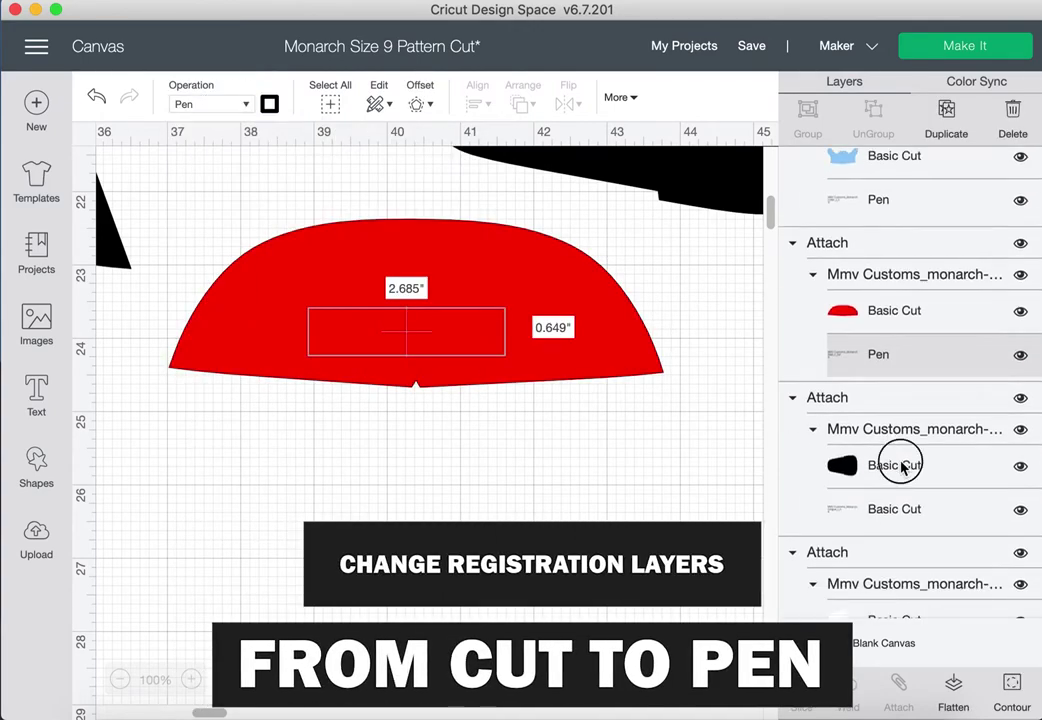
click(1020, 466)
click(932, 472)
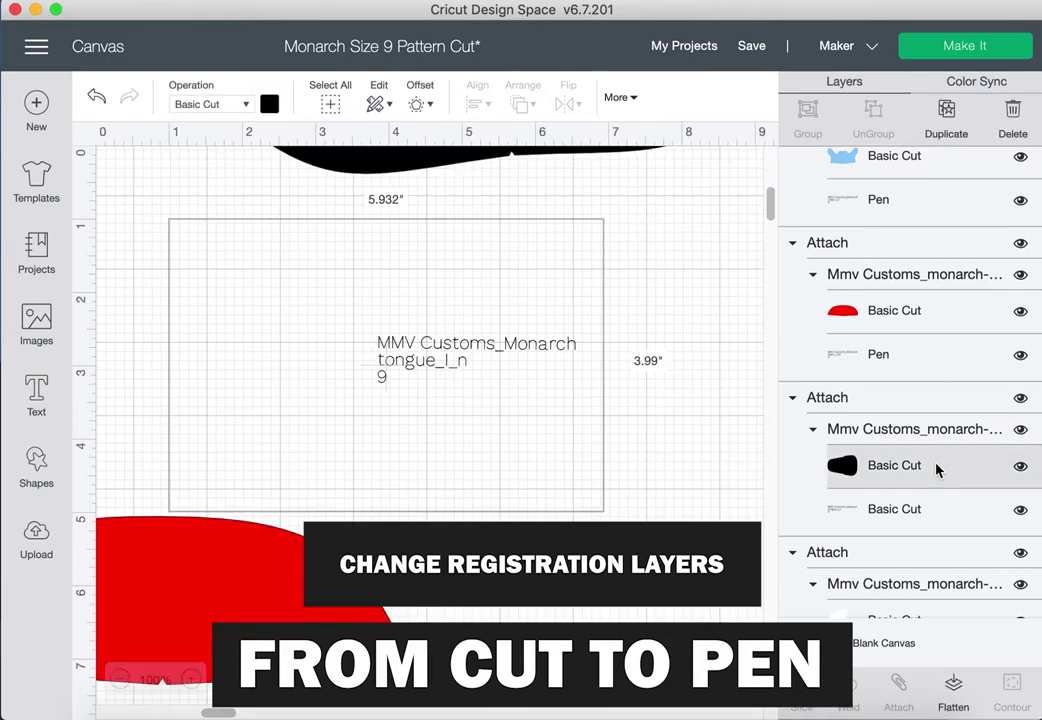
click(270, 105)
click(393, 196)
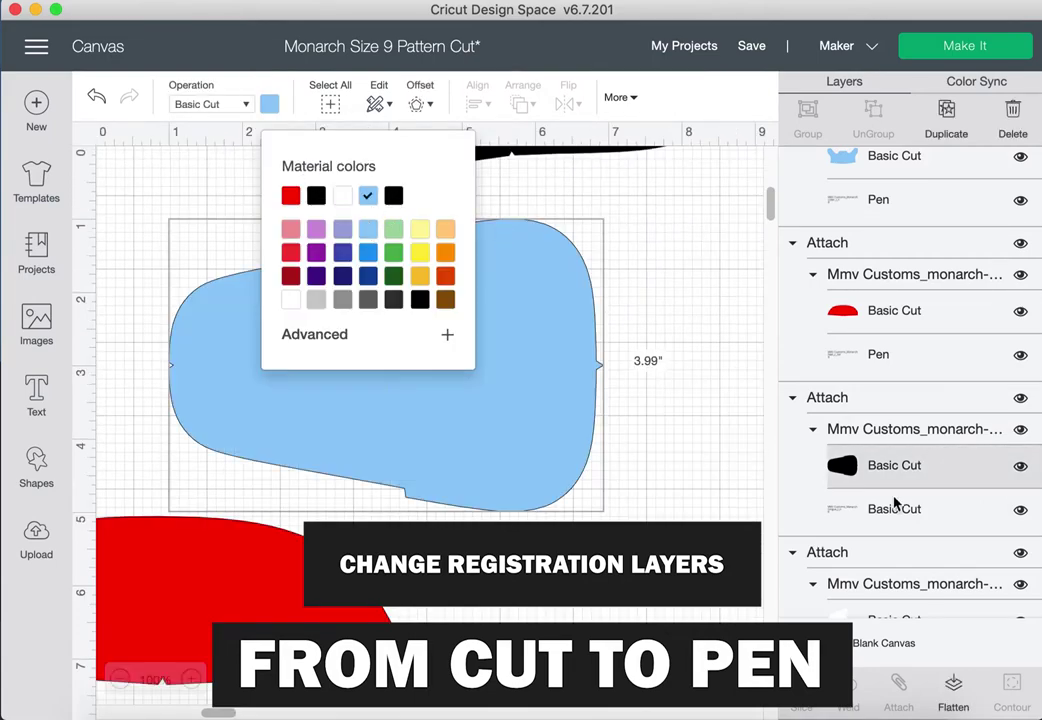
click(893, 505)
click(245, 104)
click(240, 276)
- Recolour the vamp_l_n piece light blue and change its text and registration markings from Basic Cut to Pen
scroll(935, 460, down, 2)
click(853, 490)
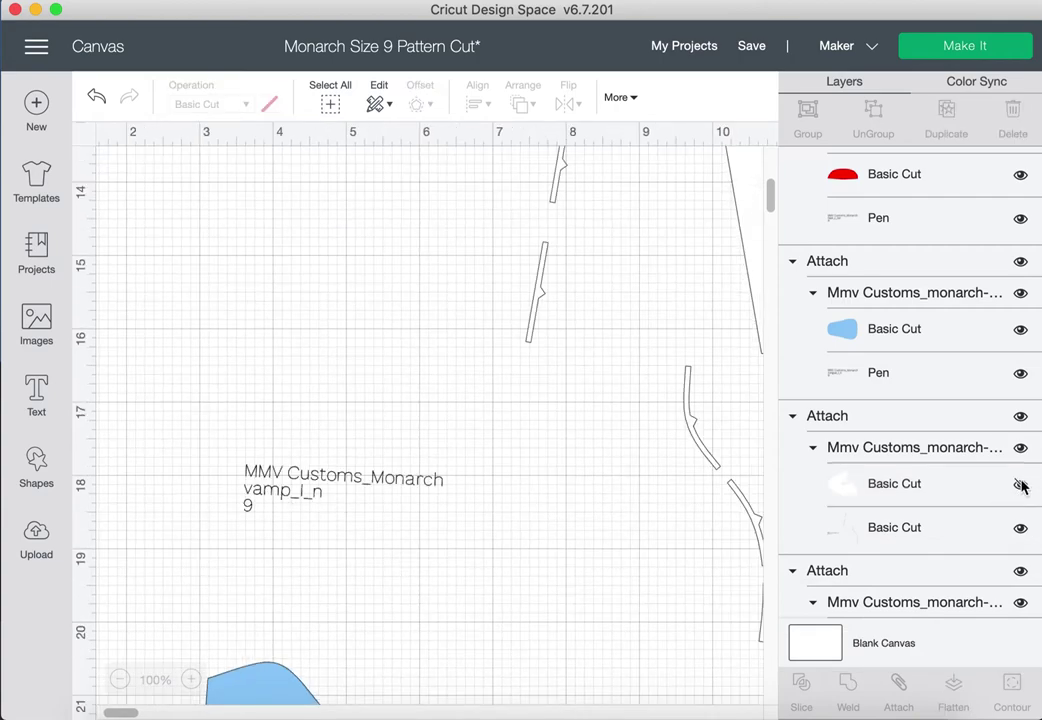
click(1021, 485)
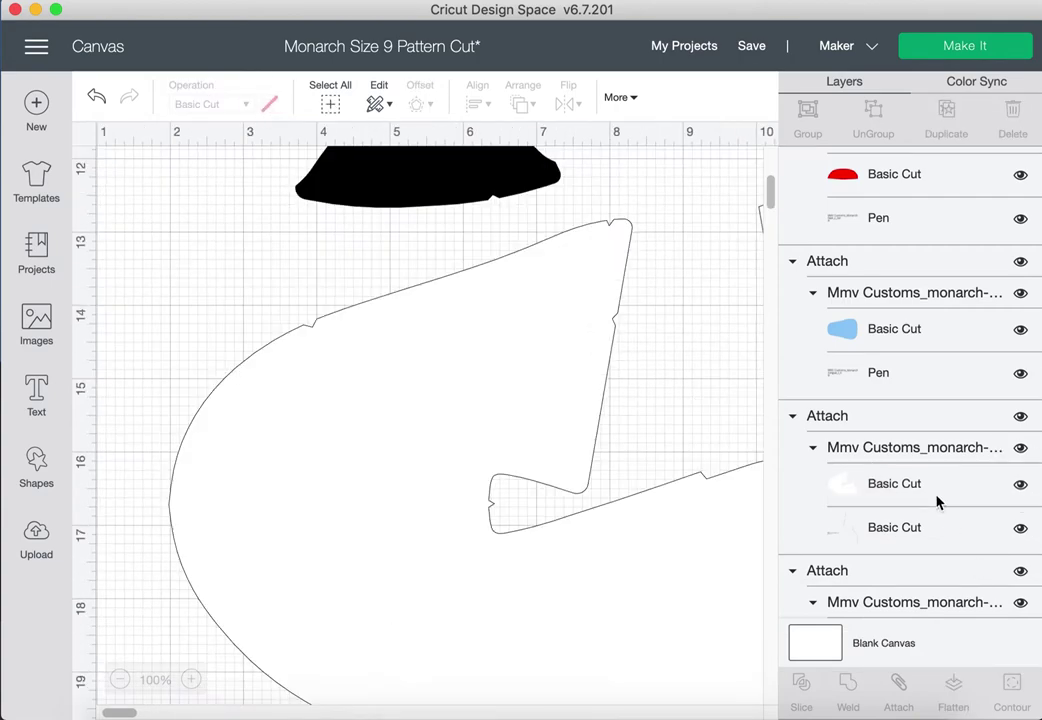
click(937, 502)
click(270, 104)
click(367, 195)
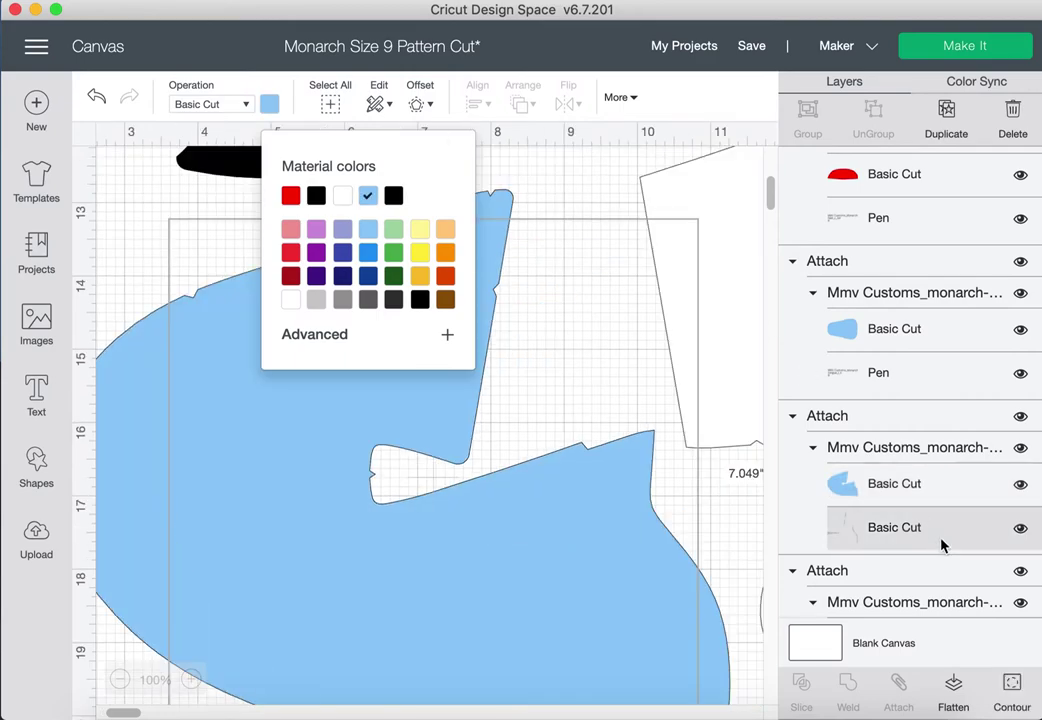
click(210, 104)
click(202, 274)
- Identify the Qtr_l_n_in piece, recolour it light blue, and change its text and registration markings to Pen
click(977, 516)
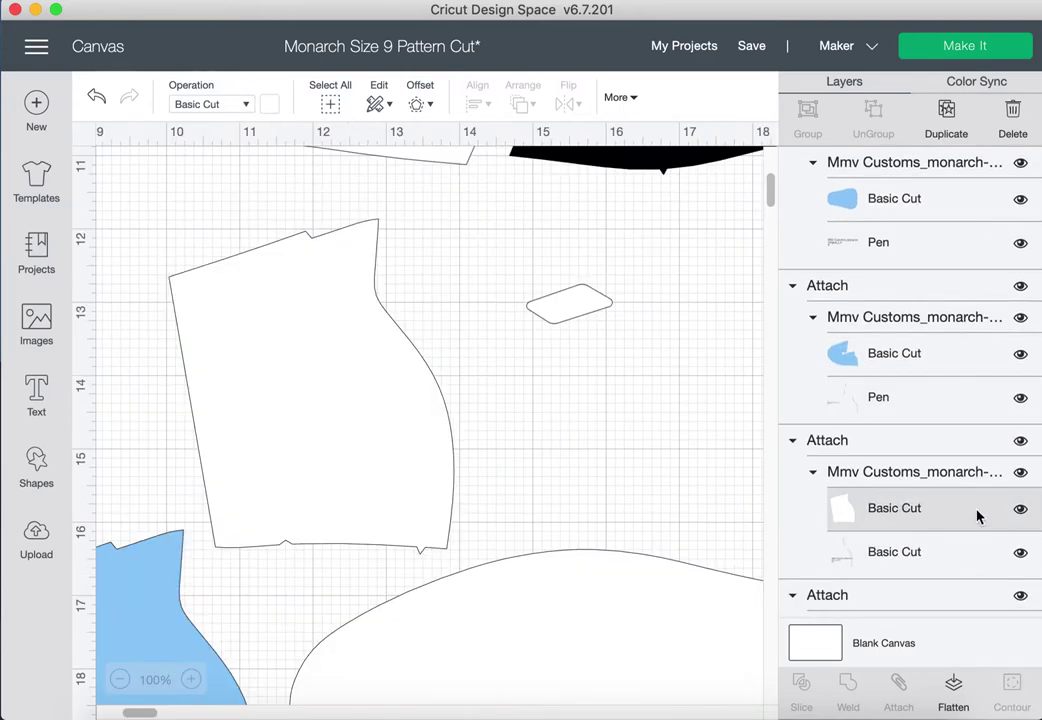
click(1021, 508)
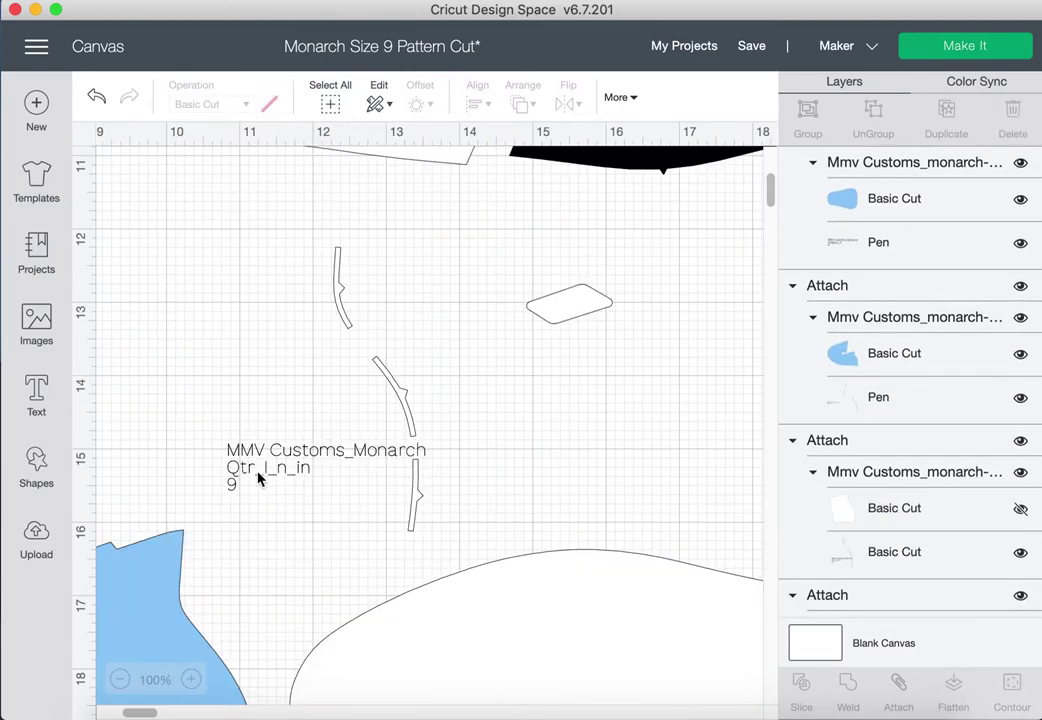
click(1021, 508)
click(937, 508)
click(270, 104)
click(367, 195)
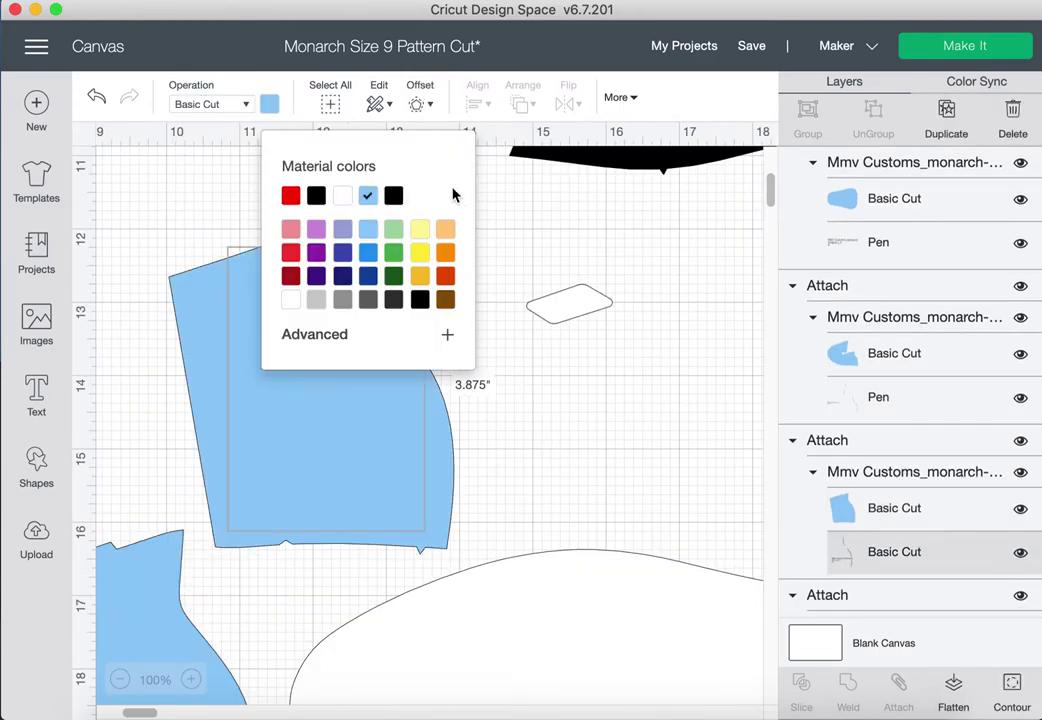
click(210, 104)
click(245, 277)
- Change the markings of the narrow upright white strip from Basic Cut to Pen
click(940, 438)
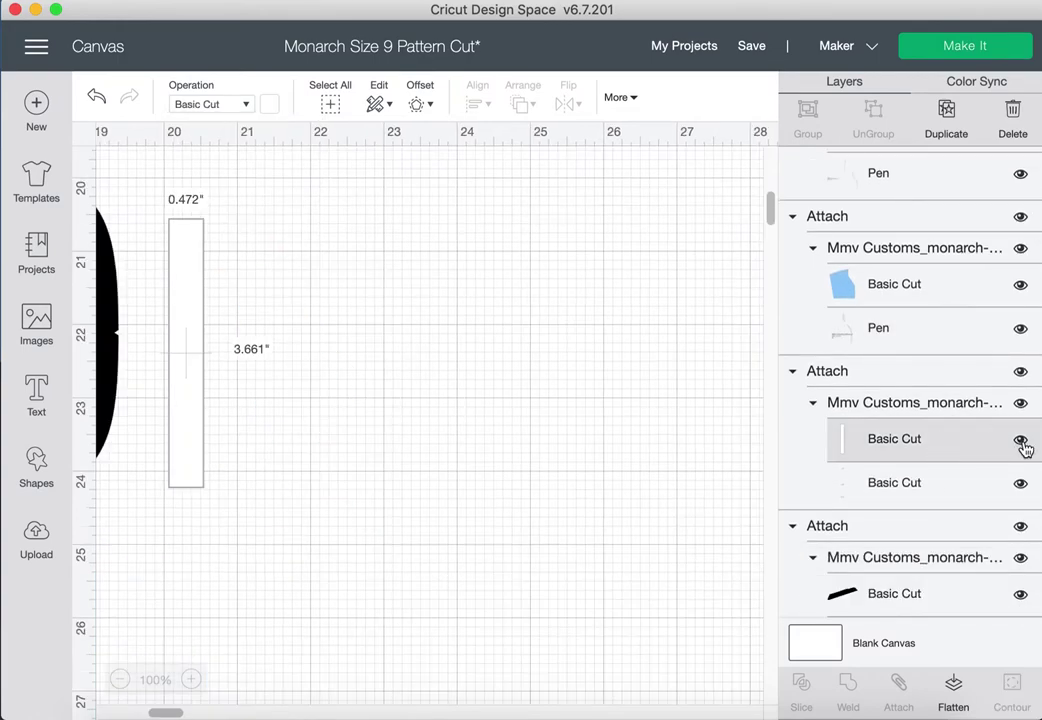
click(1021, 440)
click(900, 482)
click(210, 104)
click(202, 274)
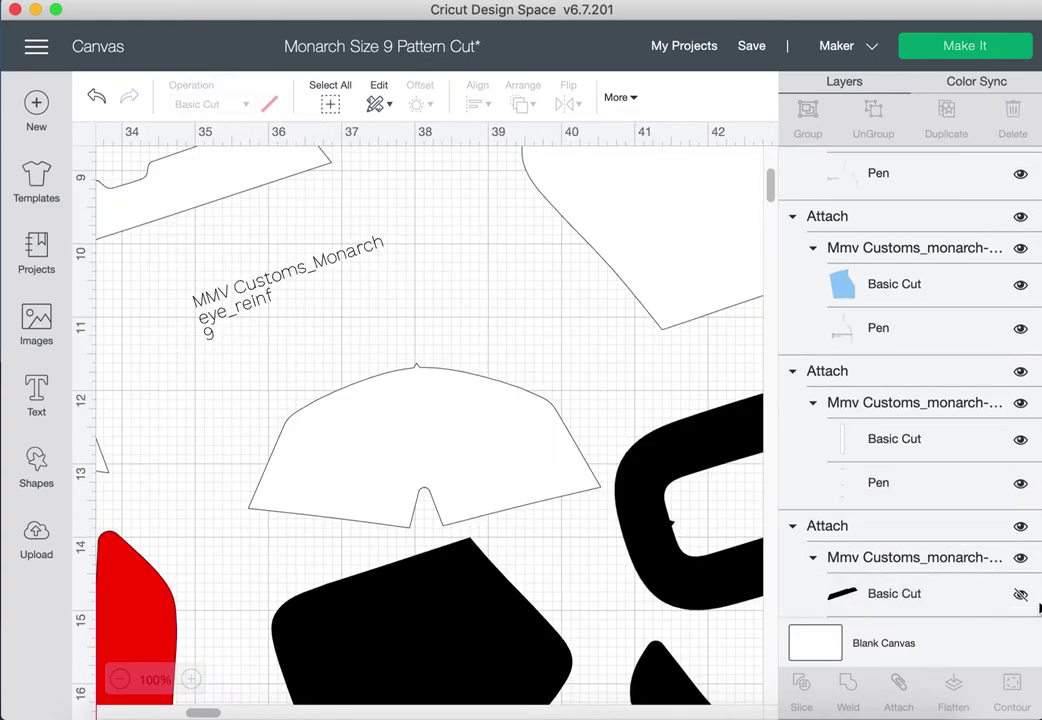
- Show the eye_reinf piece, recolour it red, and change its text marking from Basic Cut to Pen
click(1020, 594)
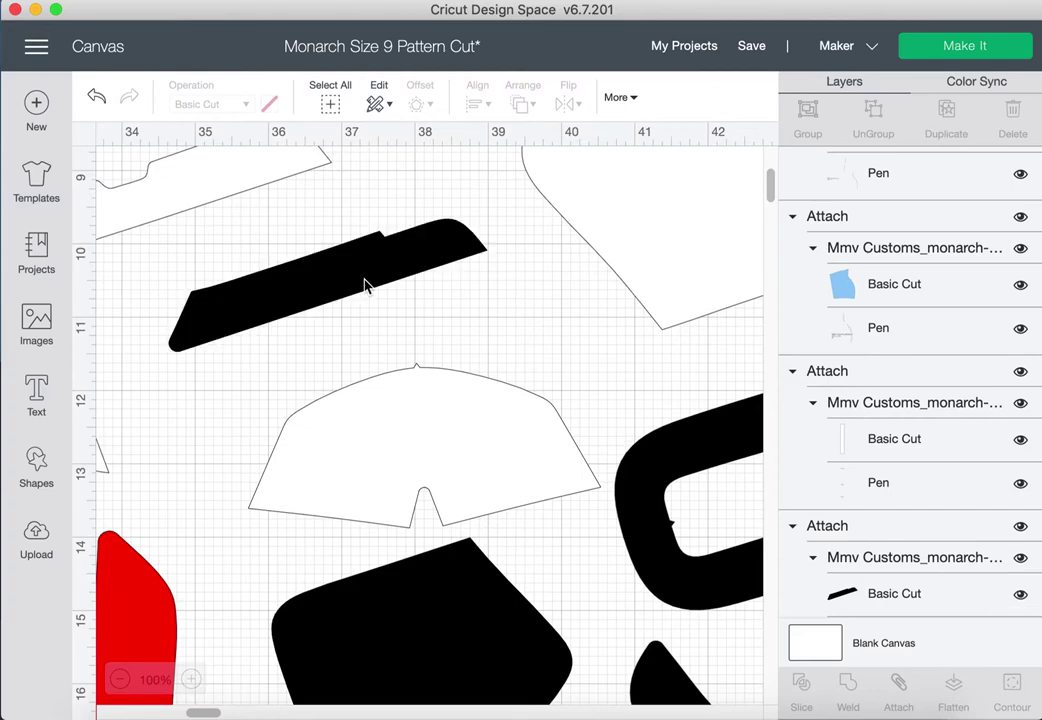
click(365, 284)
click(269, 104)
click(290, 195)
scroll(897, 553, down, 2)
click(245, 104)
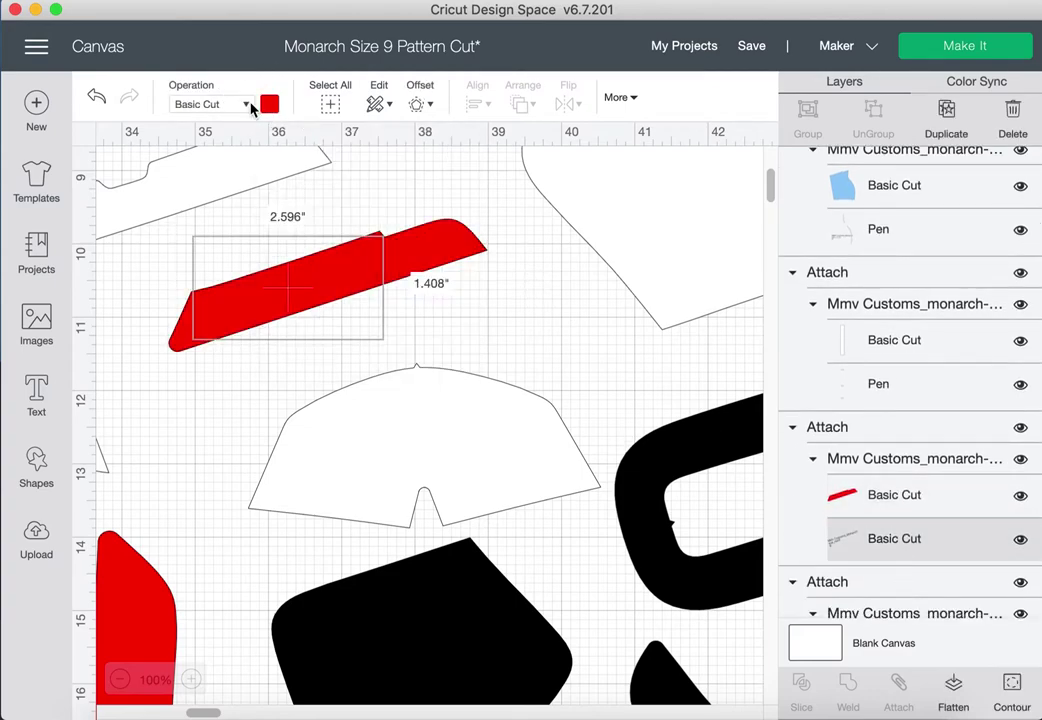
click(200, 274)
- Show the collar_foam piece, recolour it light yellow, and hide its text marking layer
scroll(865, 479, down, 3)
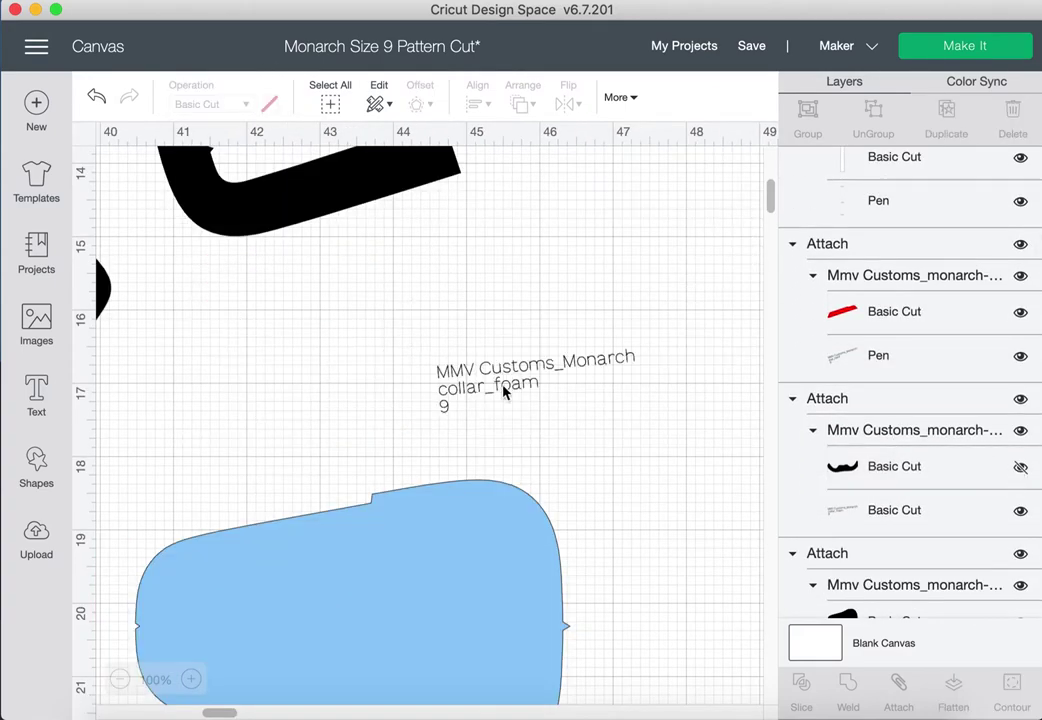
click(1020, 467)
click(965, 474)
click(269, 104)
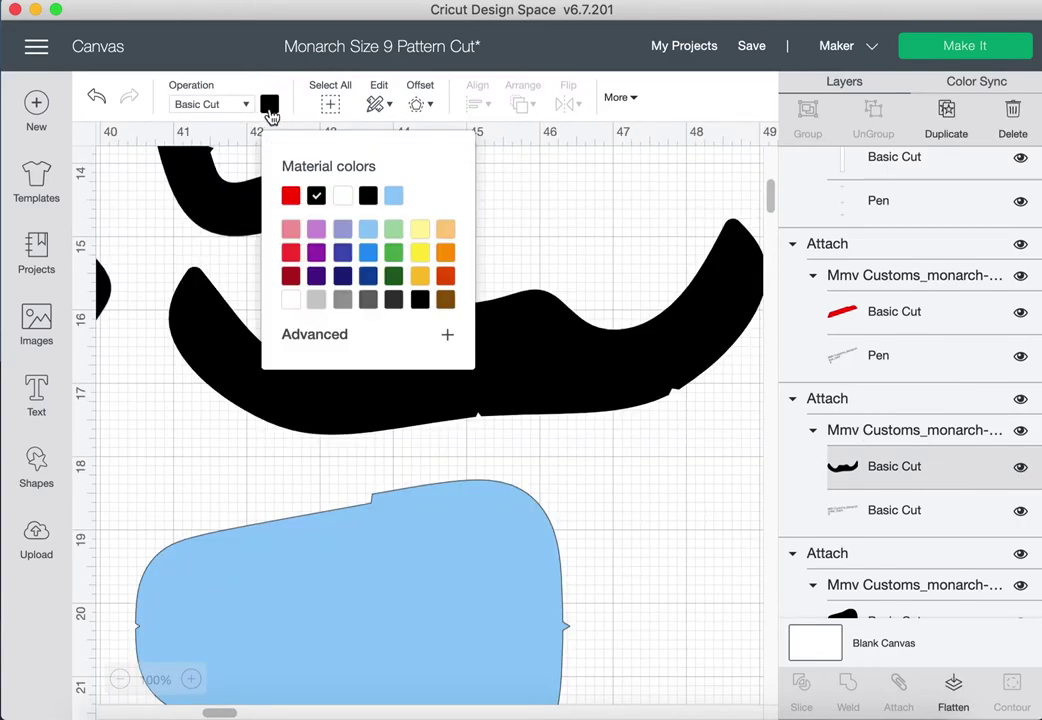
click(421, 230)
click(1020, 510)
- Recolour the black tongue-shaped piece below the collar foam light yellow and hide its text marking layer
scroll(898, 534, down, 3)
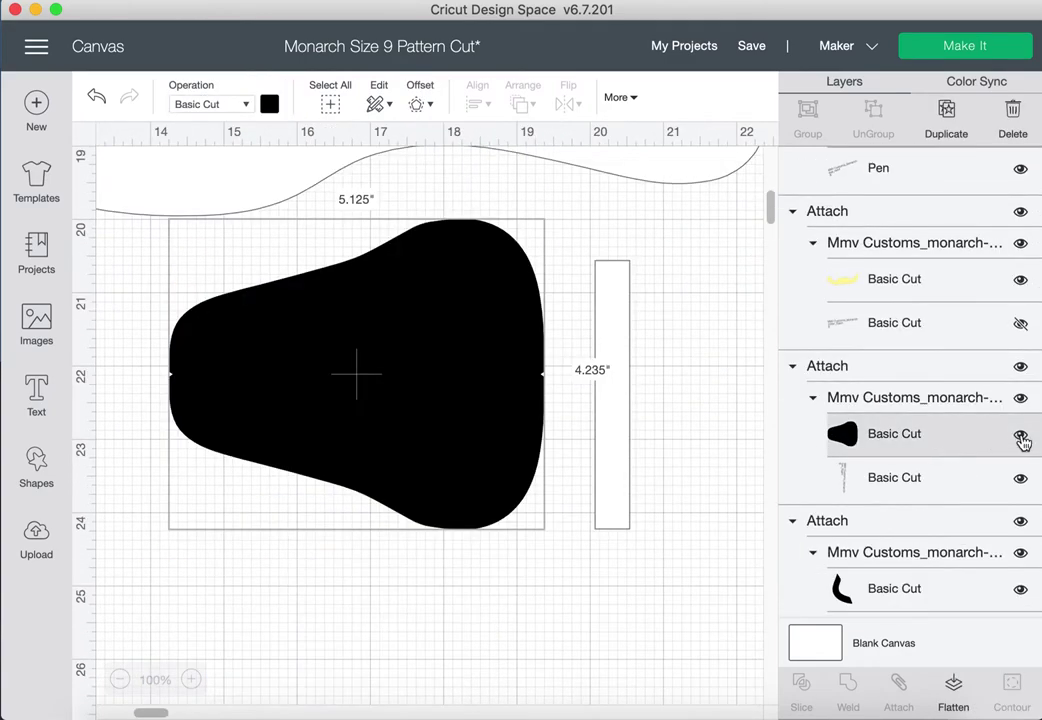
click(1020, 437)
click(1020, 434)
click(960, 434)
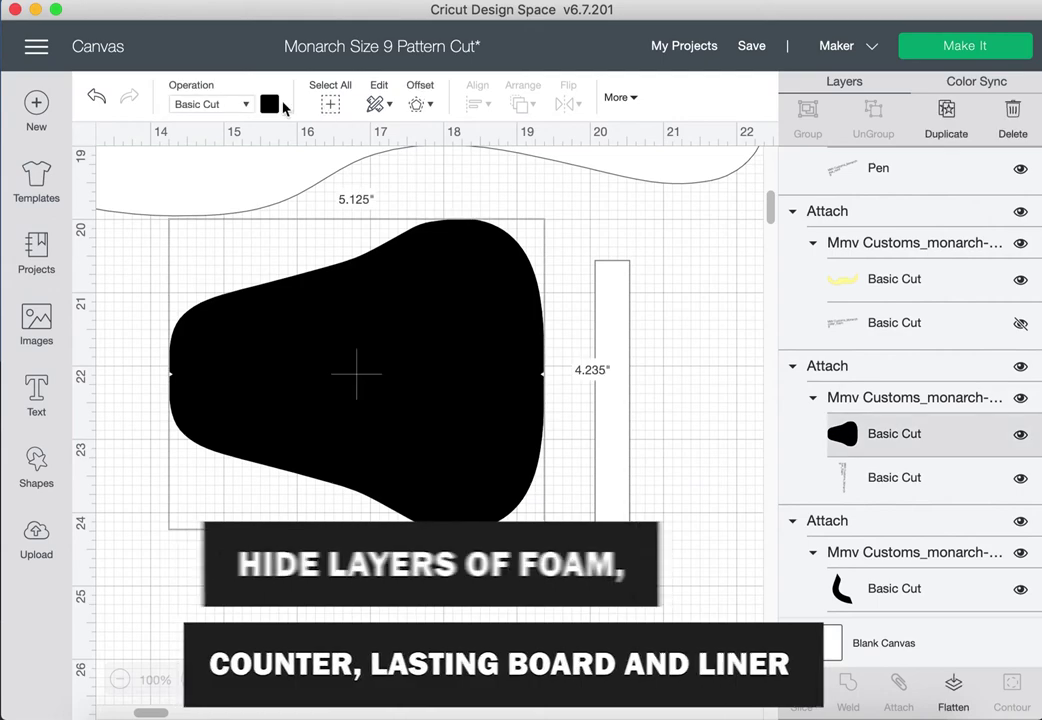
click(269, 104)
click(367, 195)
click(1016, 487)
- Recolour the curved black piece beside the red toe_box piece white and change its text marking to Pen
scroll(977, 488, down, 3)
click(977, 485)
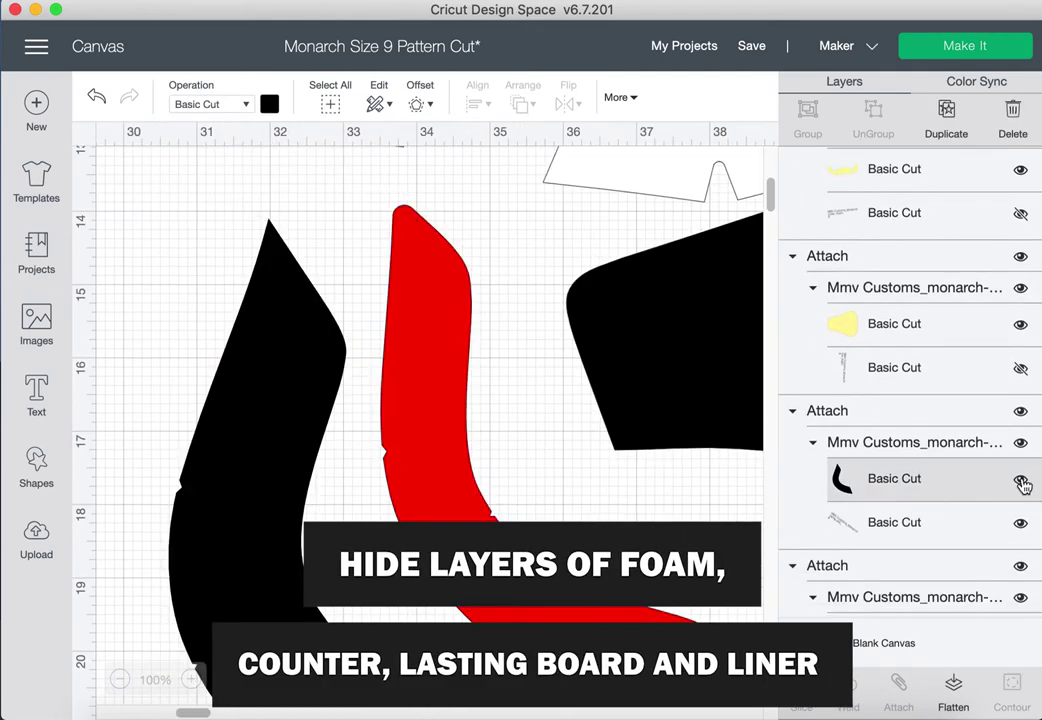
click(1019, 480)
click(935, 480)
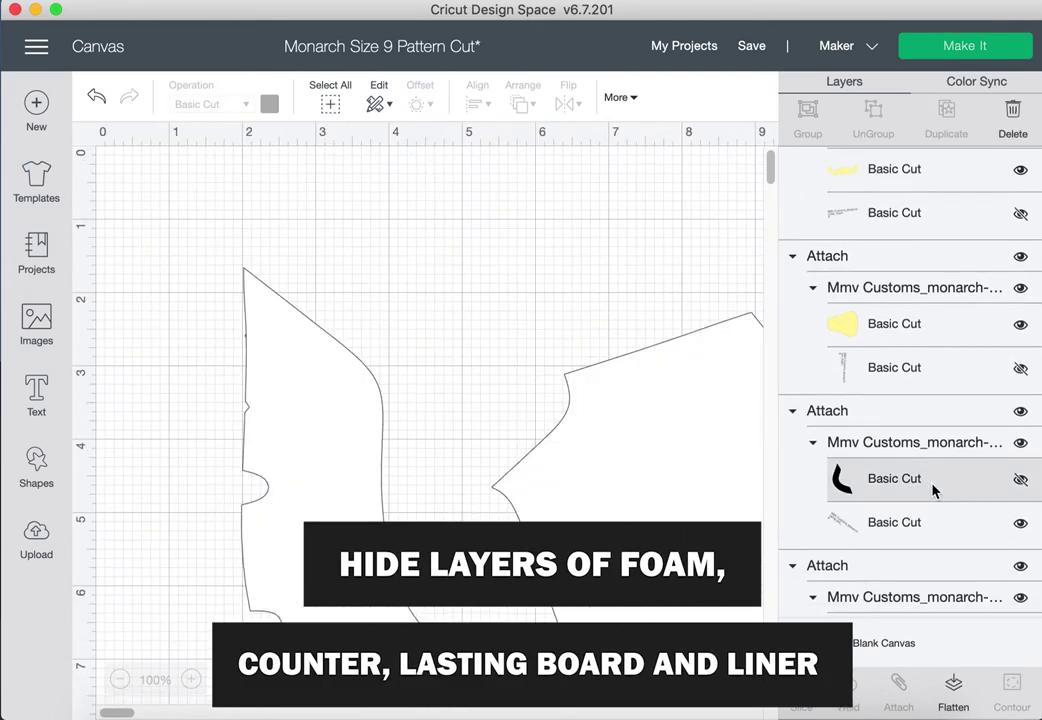
click(1020, 478)
click(269, 104)
click(347, 201)
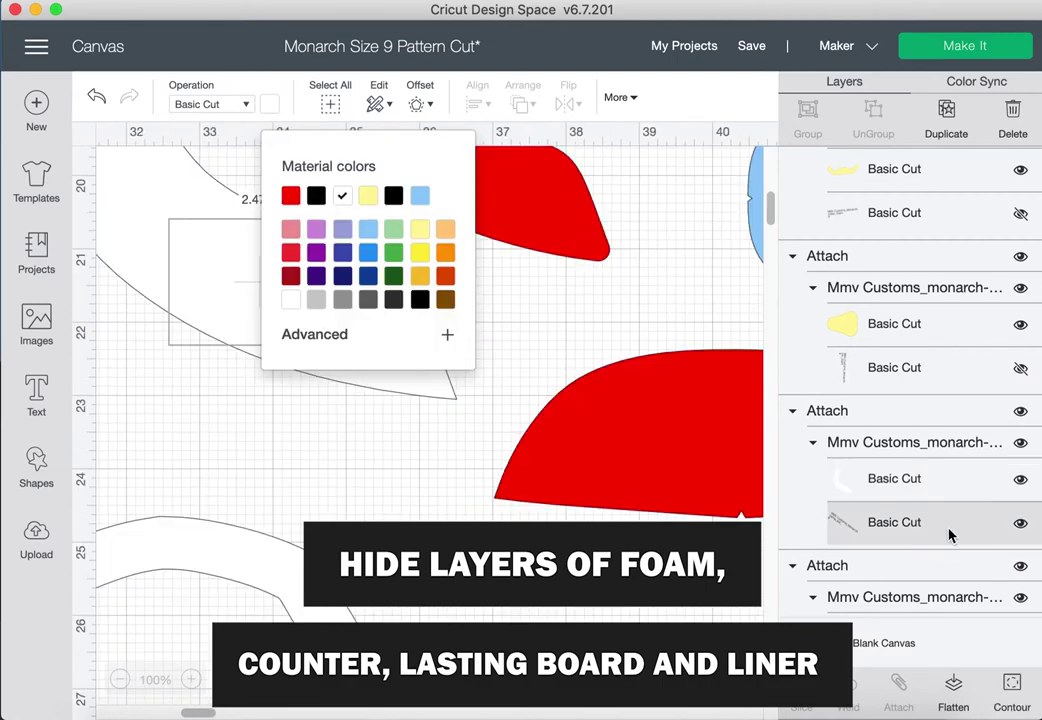
click(210, 104)
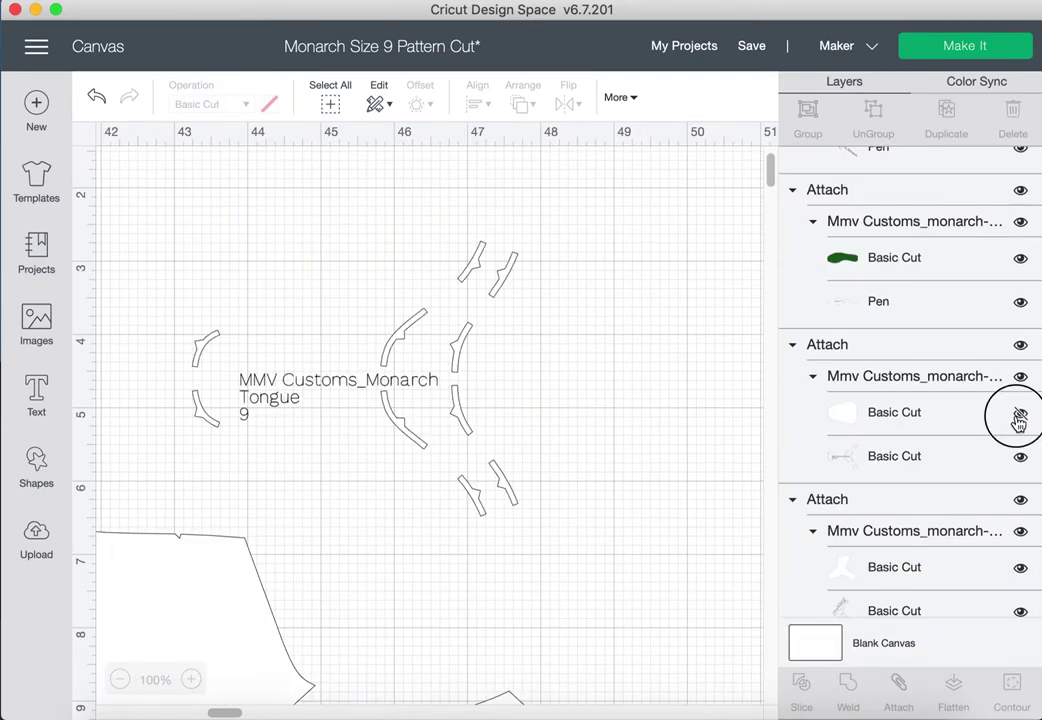
- Show the Tongue piece and change its text and registration markings from Basic Cut to Pen
click(1019, 420)
click(920, 456)
click(250, 106)
click(205, 265)
- Check the Y-shaped white piece below the Tongue group and change its markings from Basic Cut to Pen
scroll(920, 480, down, 2)
click(920, 492)
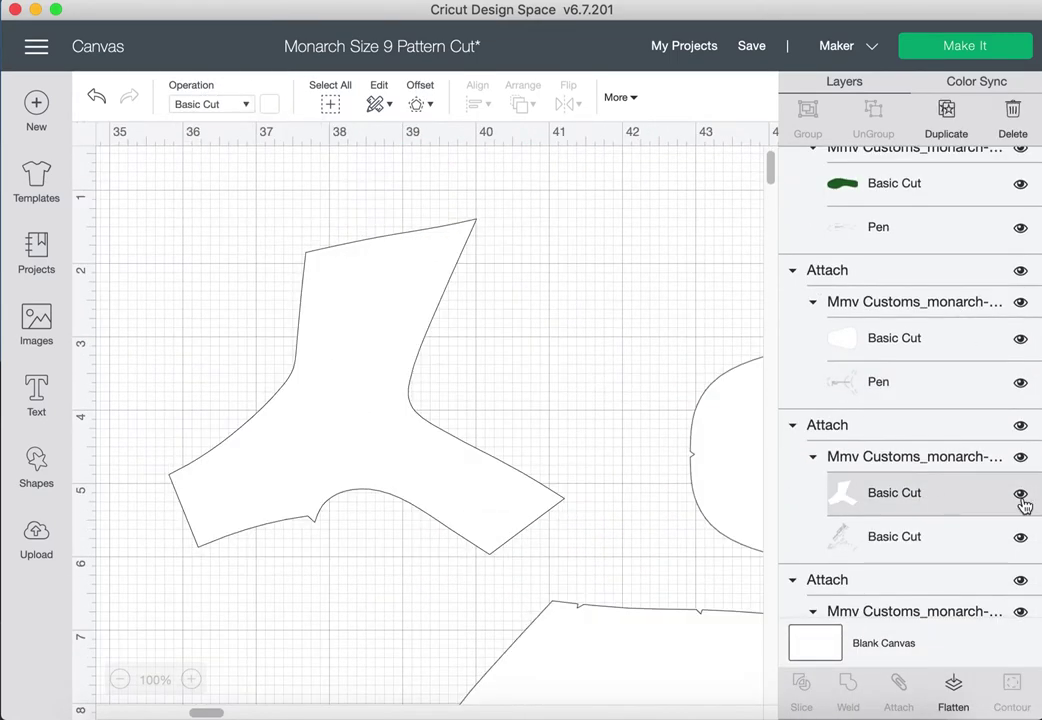
click(1020, 497)
click(1015, 496)
click(935, 536)
click(248, 106)
click(205, 265)
- Change the markings of the second Y-shaped white piece from Basic Cut to Pen
scroll(899, 472, down, 2)
click(899, 480)
click(900, 519)
click(210, 104)
click(202, 274)
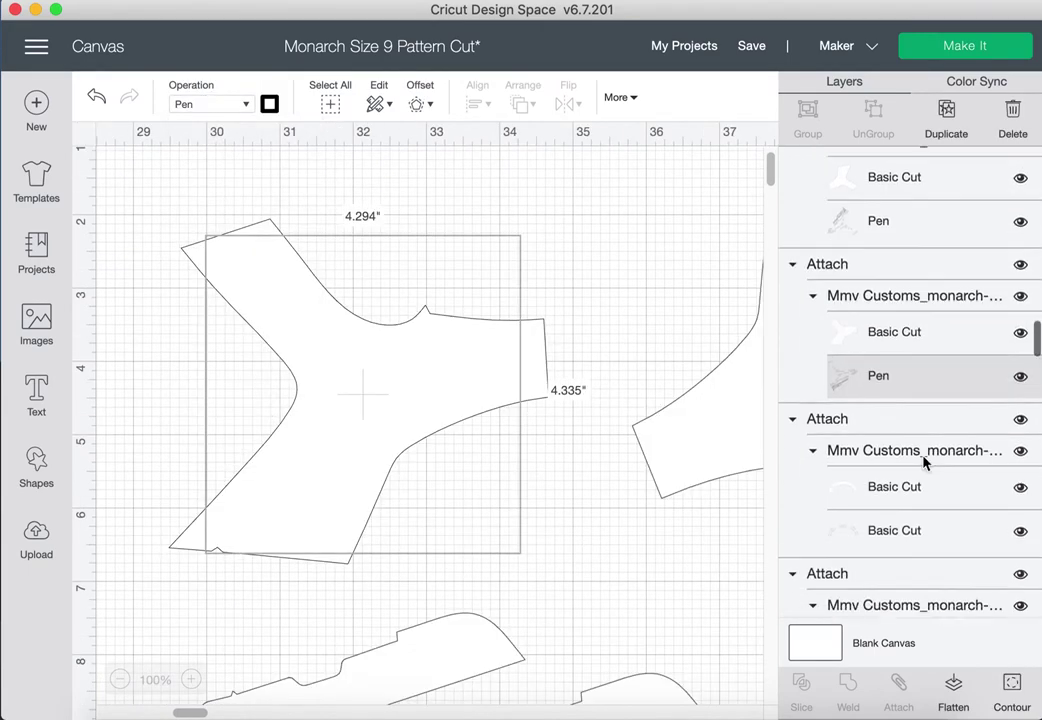
- Change the markings of the arch-shaped white band from Basic Cut to Pen
click(1020, 488)
click(990, 530)
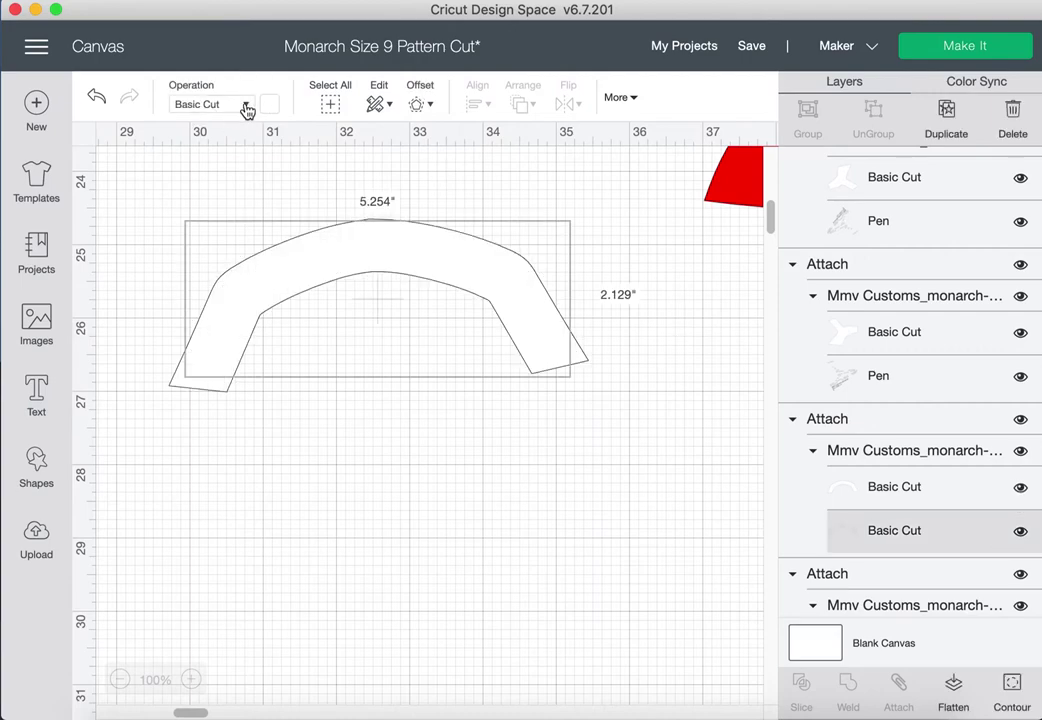
click(210, 104)
click(202, 274)
- Check the small crescent-like white piece and change its markings from Basic Cut to Pen
scroll(948, 480, down, 3)
click(948, 503)
click(1020, 502)
click(1020, 502)
click(945, 545)
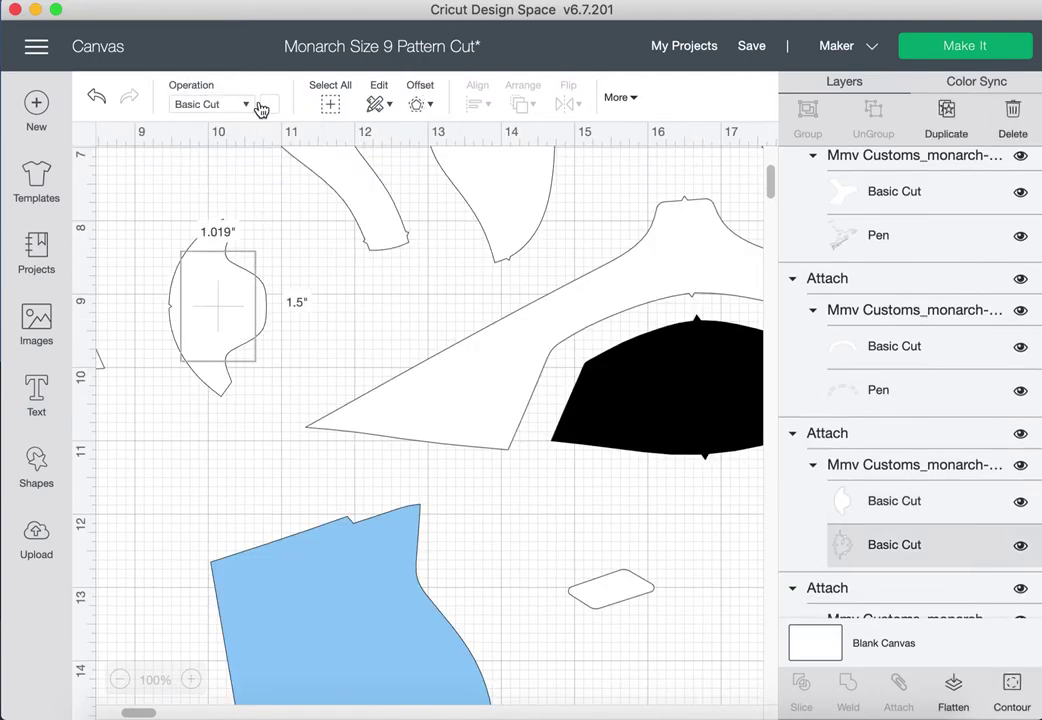
click(248, 105)
click(220, 274)
- Check the rounded white piece in the group below the crescent and change its markings to Pen
scroll(982, 482, down, 3)
scroll(982, 482, down, 2)
click(1005, 457)
click(1020, 457)
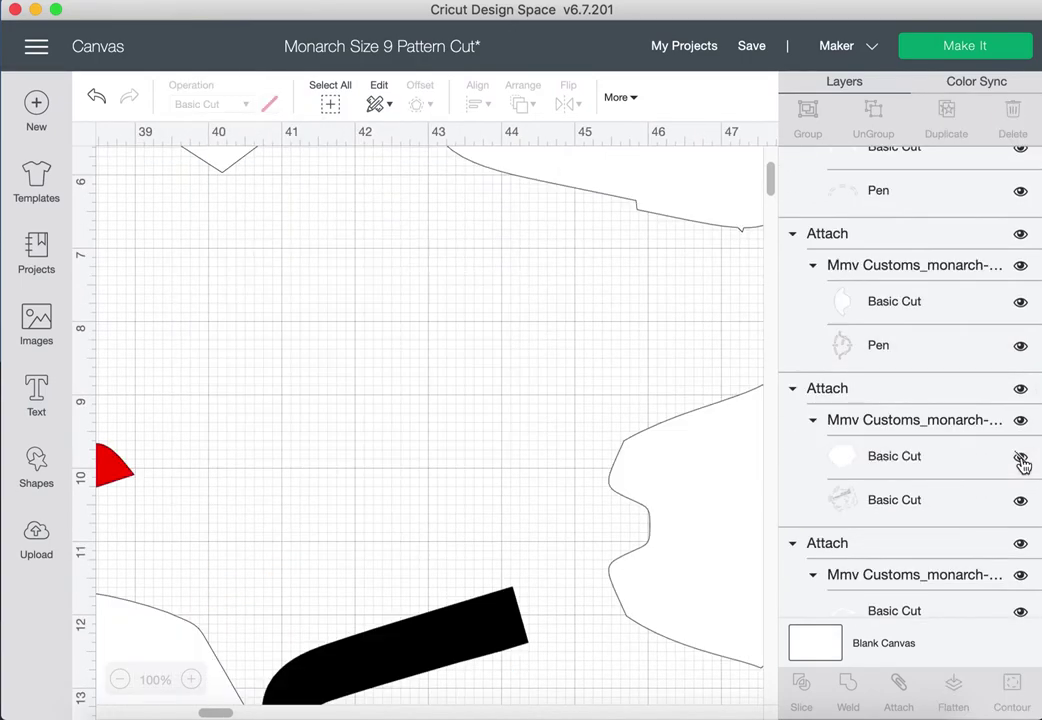
click(1020, 457)
click(903, 499)
click(903, 500)
click(210, 104)
click(202, 274)
- Identify the Heel_o_lay_top piece and change its text and registration markings from Basic Cut to Pen
scroll(949, 465, down, 2)
click(972, 480)
click(1020, 459)
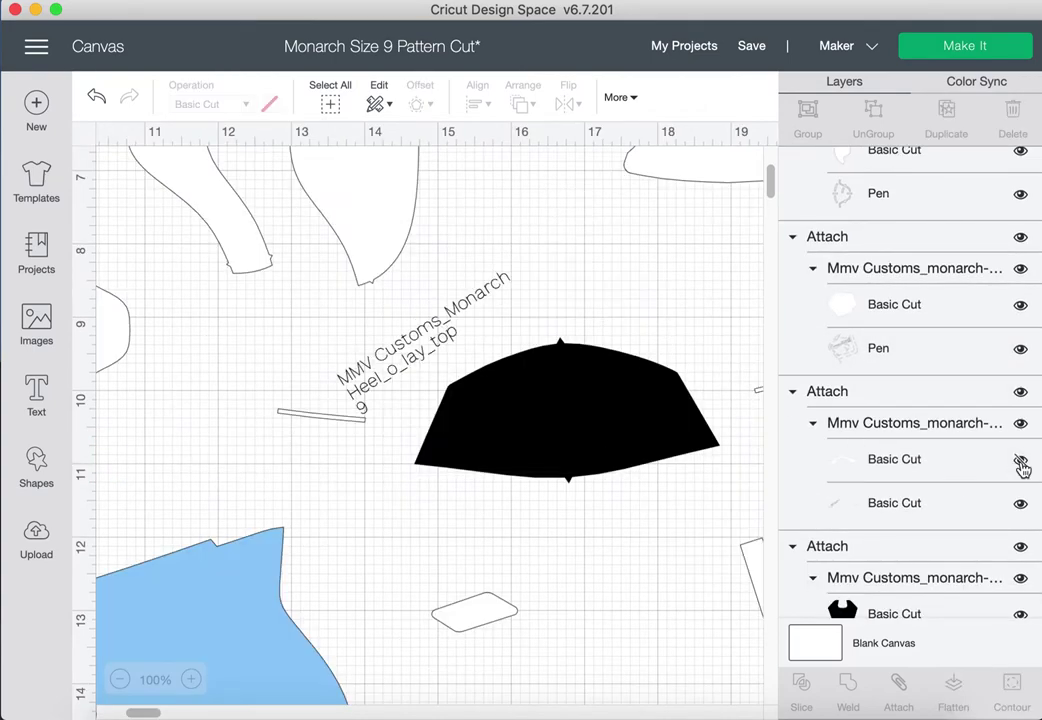
click(1021, 465)
click(245, 104)
click(326, 274)
- Recolour the black shield-shaped piece with the notched top red and change its text marking to Pen
scroll(948, 468, down, 2)
click(948, 468)
click(1020, 468)
click(1020, 468)
click(868, 474)
click(269, 104)
click(290, 195)
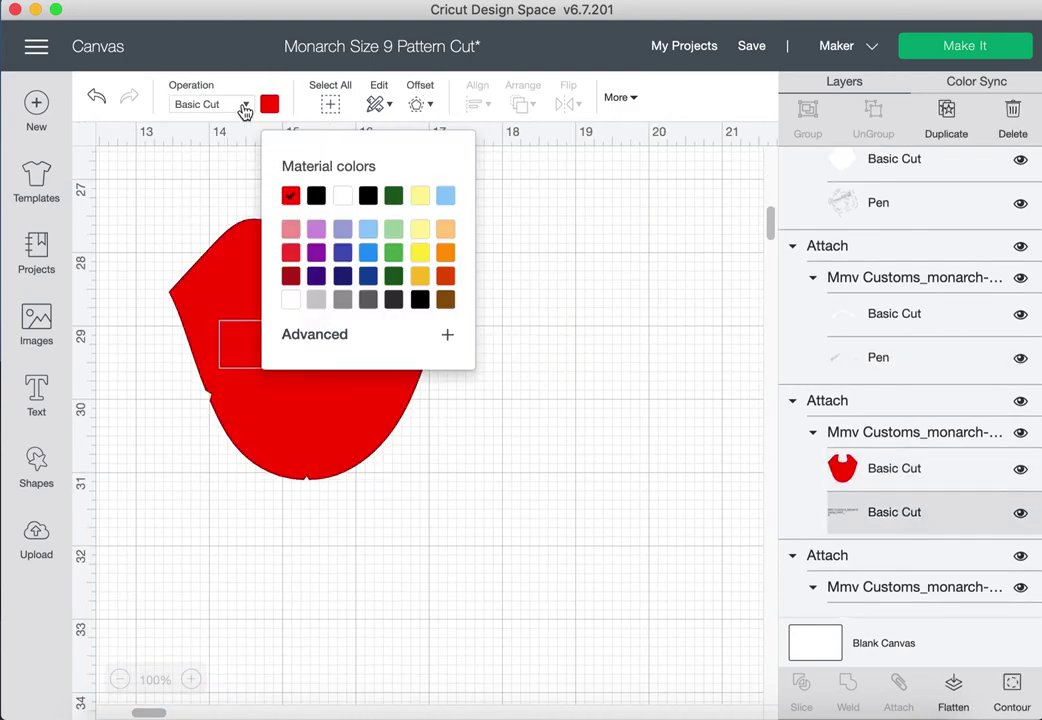
click(245, 106)
click(202, 274)
- Check the dome-shaped white piece below the red shield-shaped one and change its markings to Pen
scroll(948, 465, down, 2)
click(1021, 473)
click(1020, 474)
click(948, 517)
click(245, 104)
click(202, 274)
- Change the text and registration markings of the Vamp piece from Basic Cut to Pen
scroll(942, 498, down, 2)
click(1019, 510)
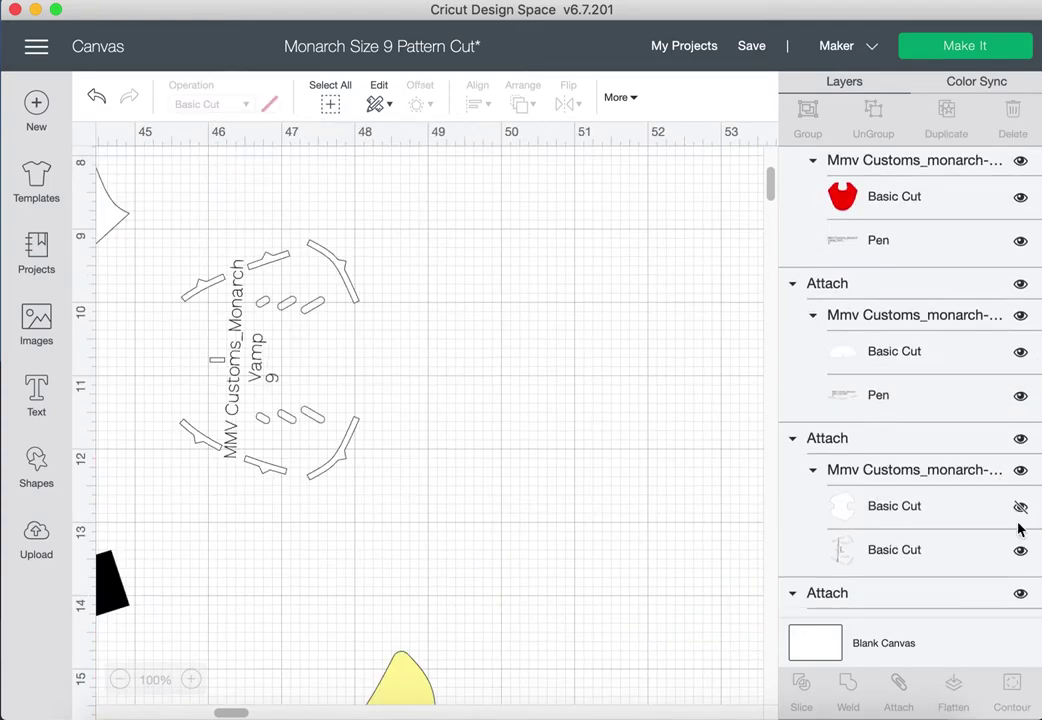
click(895, 549)
click(245, 104)
click(205, 274)
- Check the L-shaped white piece below the Vamp group and change its markings from Basic Cut to Pen
scroll(986, 581, down, 2)
click(1022, 495)
click(1020, 480)
click(1020, 479)
click(895, 523)
click(245, 104)
click(225, 276)
- Identify the Collar piece and change its text and registration markings from Basic Cut to Pen
scroll(948, 470, down, 2)
click(890, 456)
click(1020, 452)
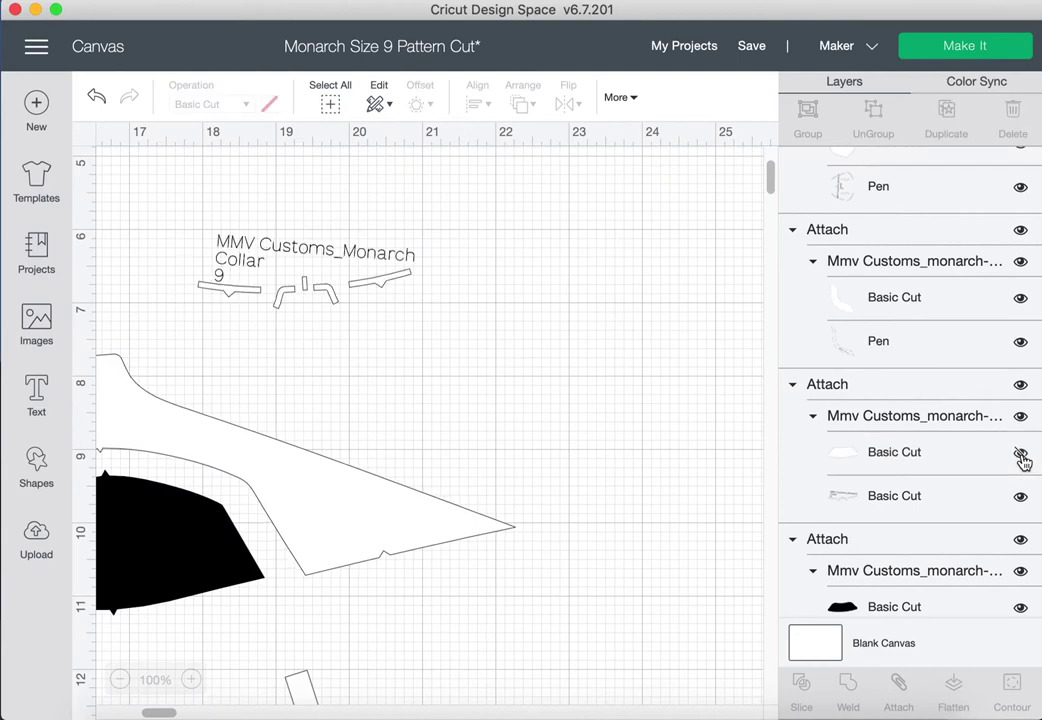
click(1020, 452)
click(895, 495)
click(245, 104)
click(233, 279)
- Identify the black Clr_rnf piece, recolour it red, and change its text marking from Basic Cut to Pen
scroll(942, 480, down, 2)
click(886, 470)
click(1019, 472)
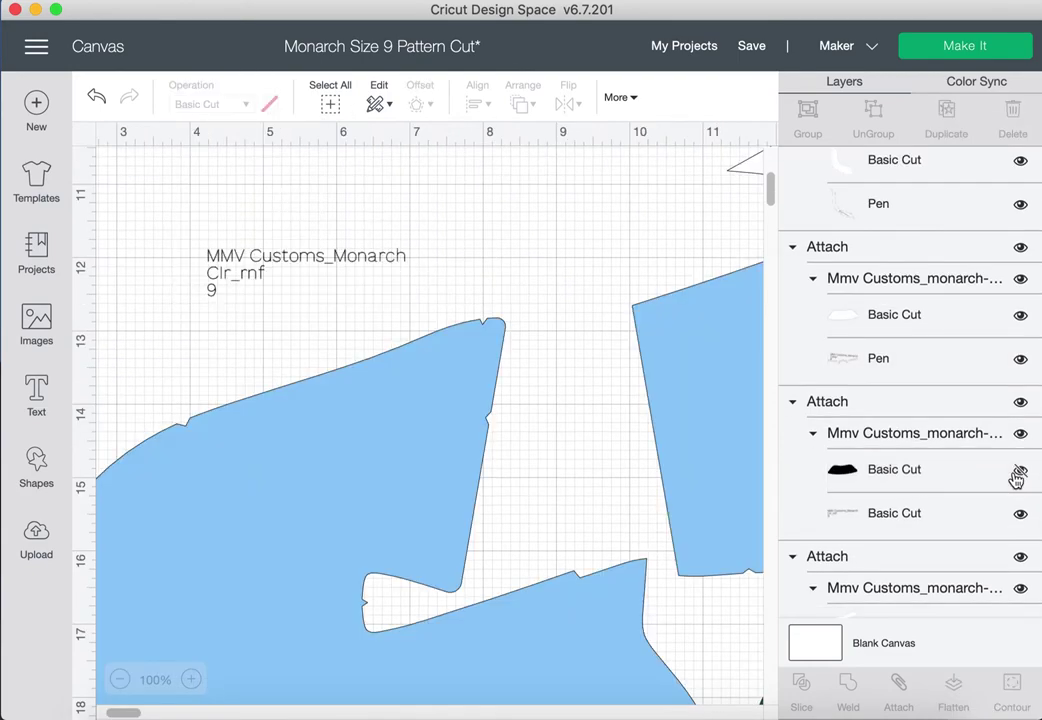
click(1019, 472)
click(895, 470)
click(269, 104)
click(289, 196)
click(895, 513)
click(245, 104)
click(225, 276)
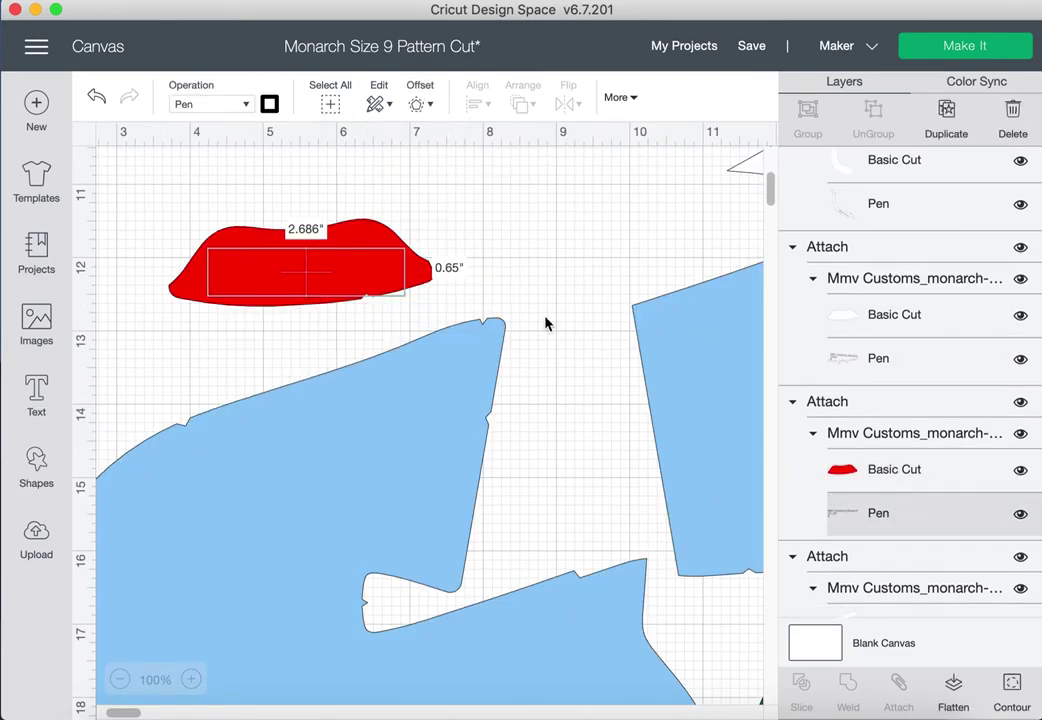
- Check the angled white piece below the Clr_rnf group and change its markings from Basic Cut to Pen
scroll(900, 470, down, 2)
click(895, 474)
click(1019, 476)
click(1020, 475)
click(932, 523)
click(245, 104)
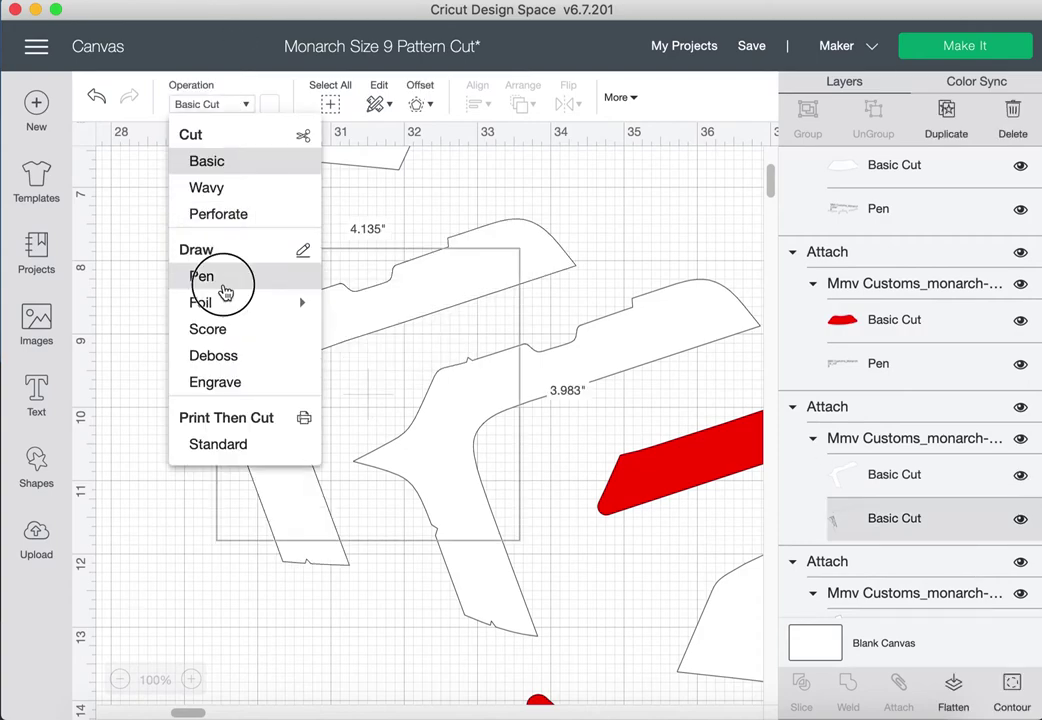
click(222, 279)
- Check the narrow white rectangular strip below the angled white piece and change its markings to Pen
scroll(886, 453, down, 2)
click(886, 453)
click(1020, 451)
click(960, 497)
click(245, 104)
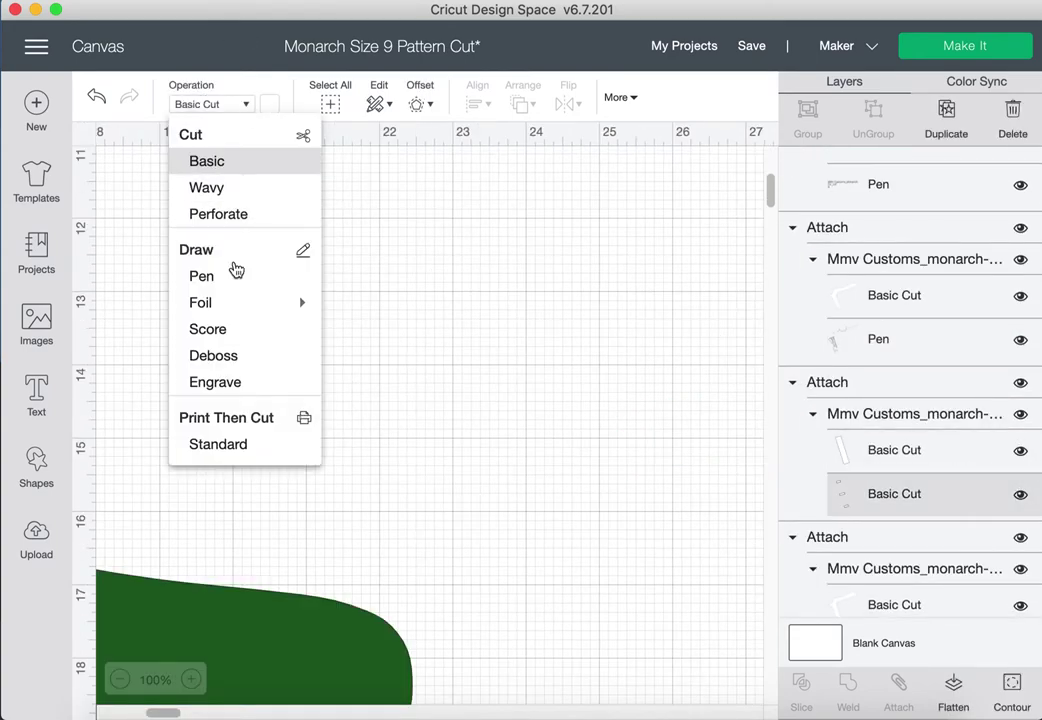
click(235, 276)
- Change the markings of the angled white piece and of the large hexagonal white piece below it to Pen
scroll(949, 495, down, 2)
click(930, 510)
scroll(960, 470, down, 2)
click(993, 490)
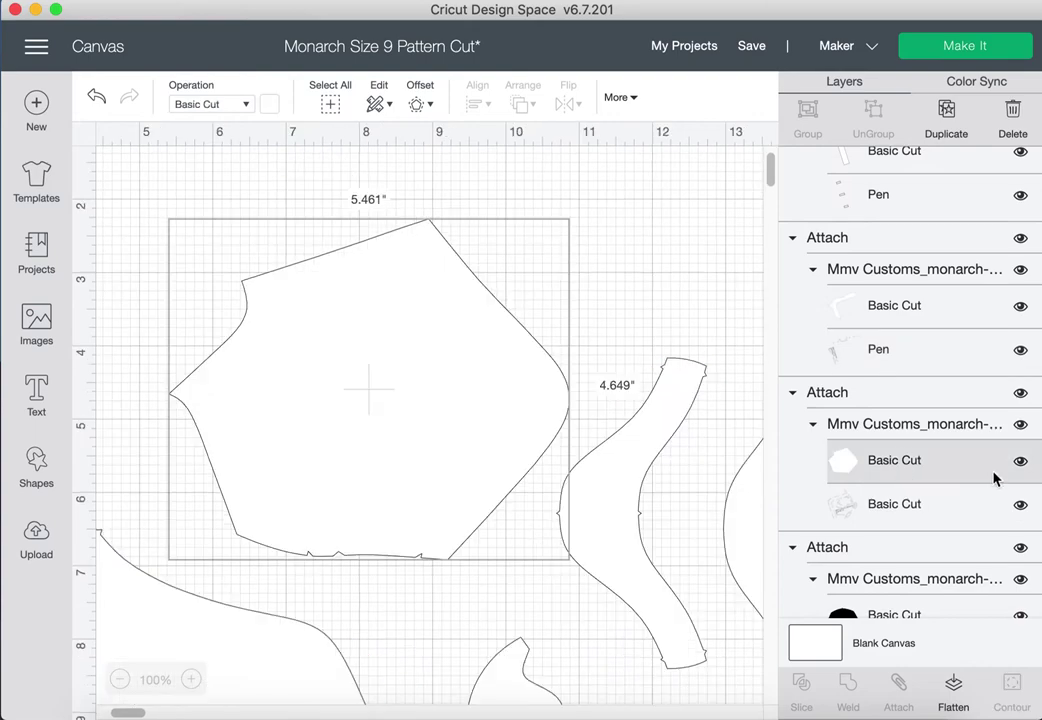
click(245, 104)
click(216, 277)
- Identify the black Heel_ext piece, recolour it white, and change its text marking to Pen
scroll(960, 450, down, 2)
click(977, 400)
click(1018, 401)
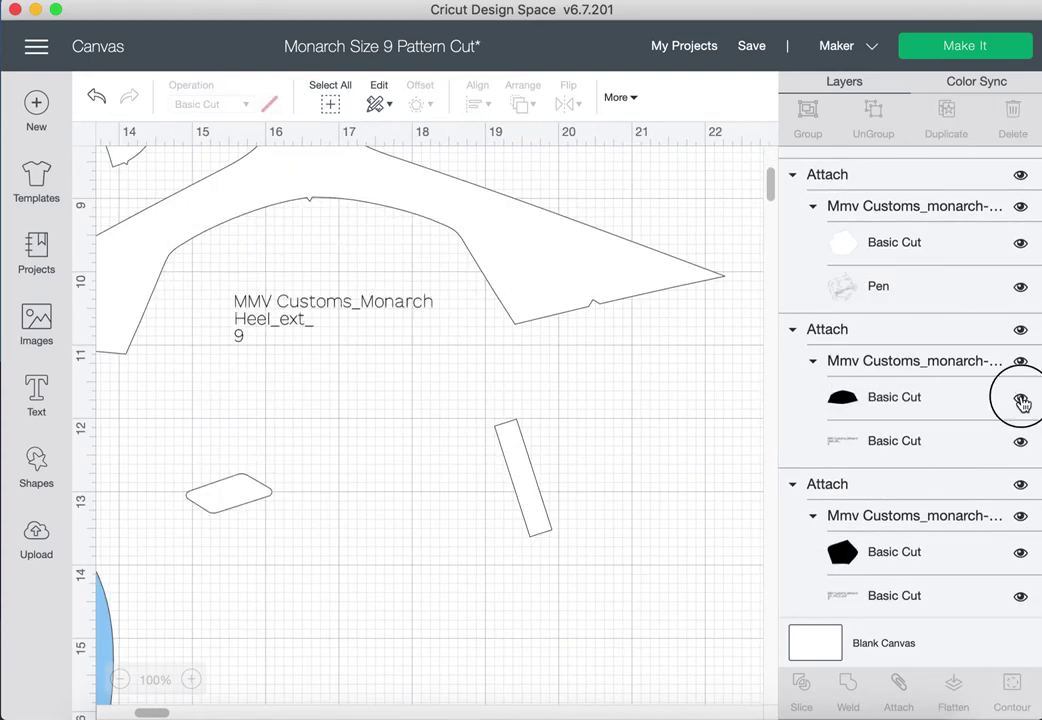
click(998, 416)
click(270, 104)
click(342, 193)
click(870, 445)
click(245, 104)
click(242, 277)
- Check the black five-sided piece below the Heel_ext group, recolour it red, and change its text marking to Pen
click(1025, 558)
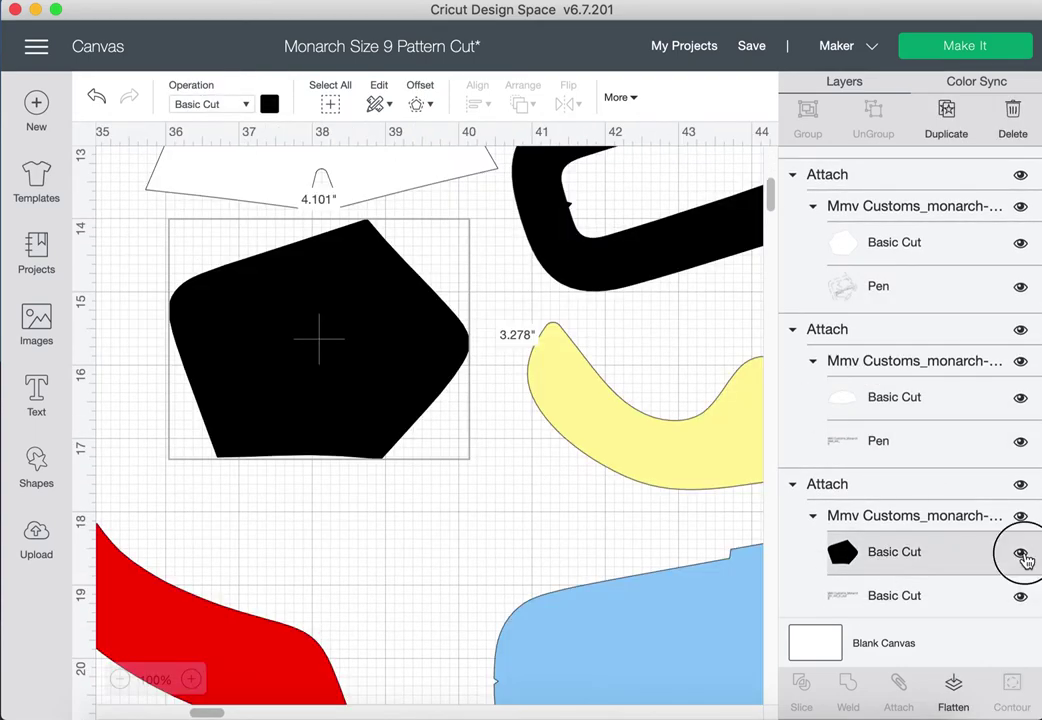
click(1021, 554)
click(1019, 553)
click(269, 104)
click(291, 195)
click(930, 595)
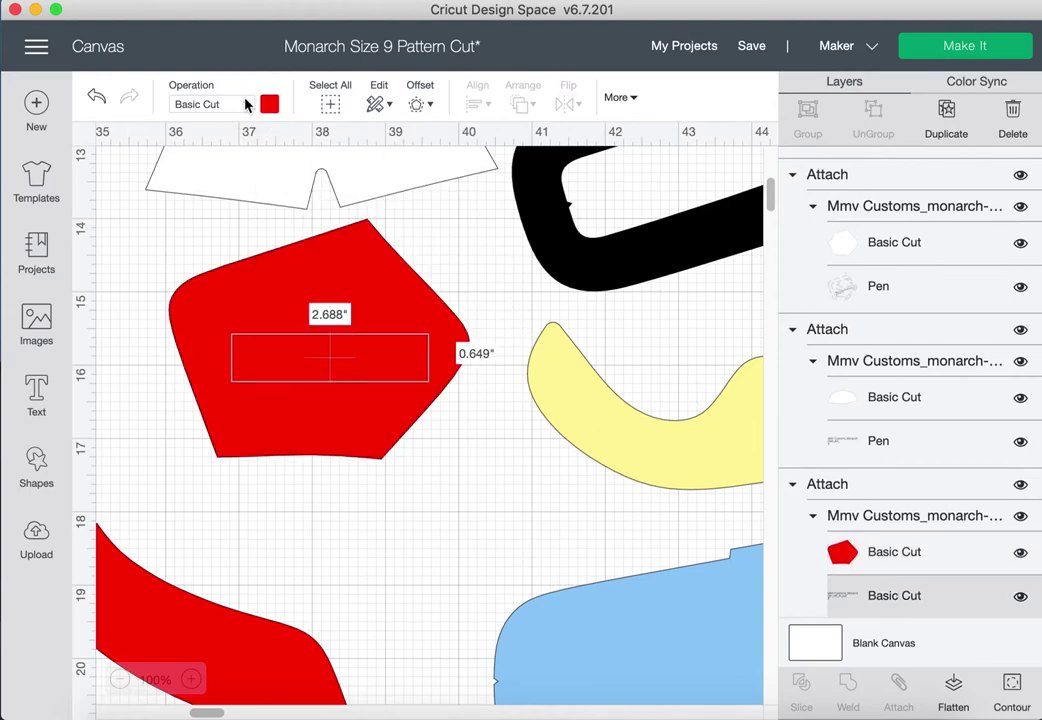
click(245, 104)
click(225, 278)
- Check the curved white strip below the red five-sided piece and change its markings to Pen
scroll(960, 500, down, 2)
click(990, 555)
click(1019, 560)
click(1019, 560)
click(914, 600)
click(245, 104)
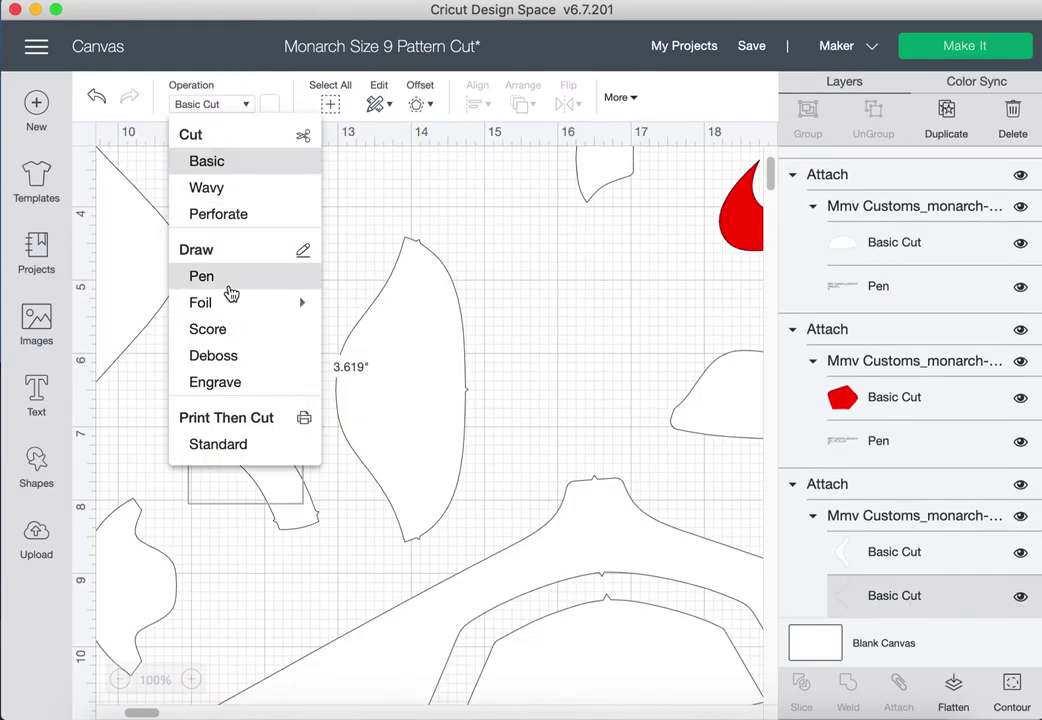
click(228, 283)
- Check the crescent-shaped white piece below the curved strip and change its markings to Pen
scroll(980, 450, down, 3)
click(1010, 436)
click(1019, 432)
click(1020, 432)
click(962, 475)
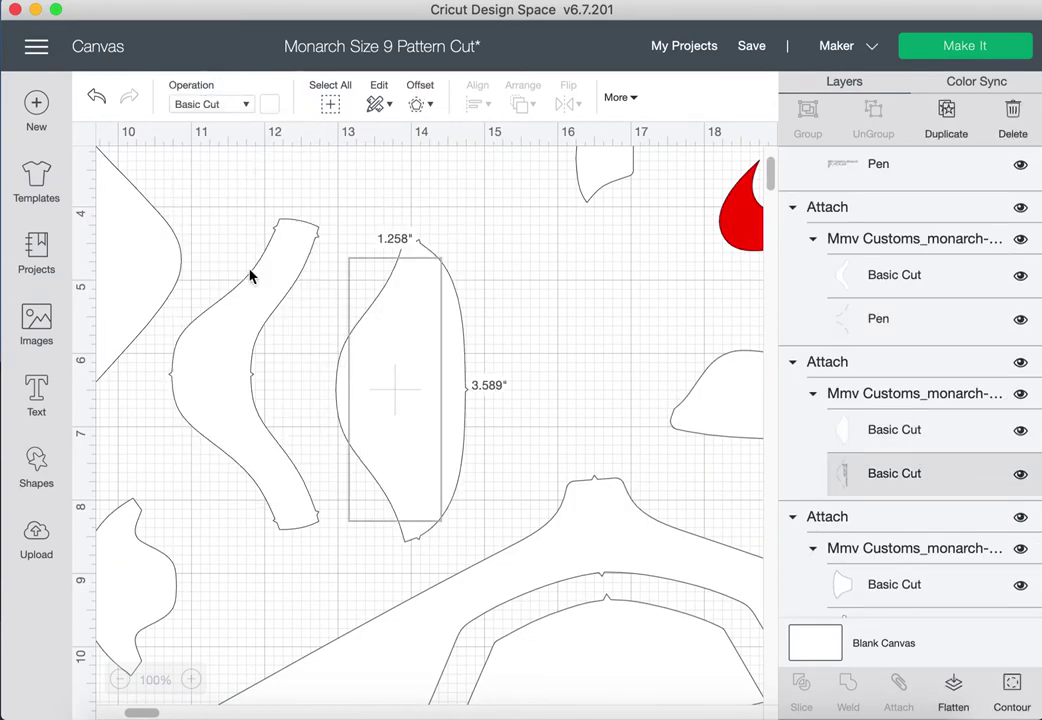
- Check the small flared white piece below the crescent-shaped piece and change its markings to Pen
scroll(920, 420, down, 3)
click(909, 428)
click(1020, 435)
click(1020, 435)
click(940, 477)
click(246, 105)
click(235, 277)
- Check the small diamond-shaped white piece and change its two circle markings to Pen
scroll(928, 470, down, 2)
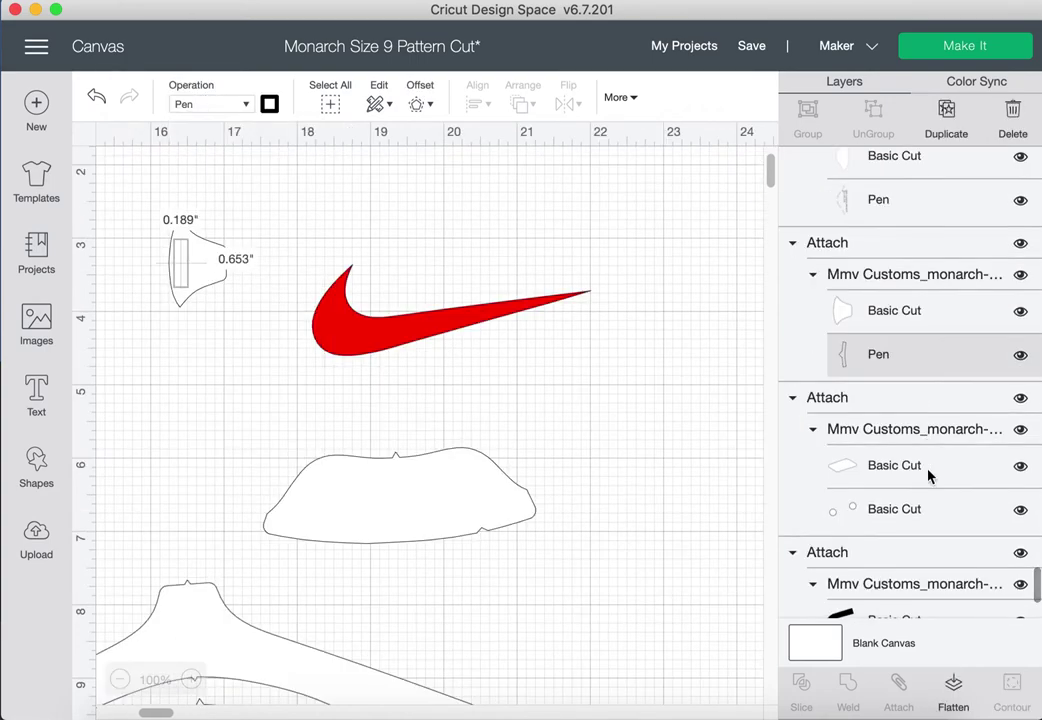
click(928, 472)
click(1019, 472)
click(1019, 472)
click(945, 509)
click(243, 106)
click(230, 278)
- Recolour the black U-shaped piece red and change its text marking to Pen
scroll(912, 530, down, 3)
click(925, 471)
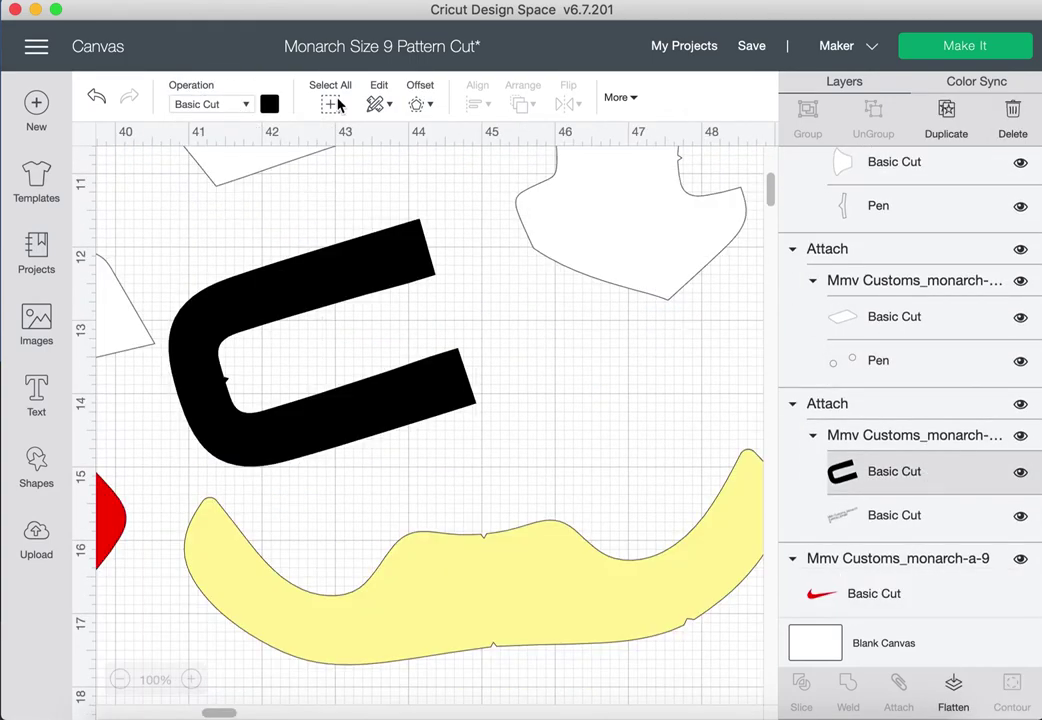
click(269, 104)
click(290, 133)
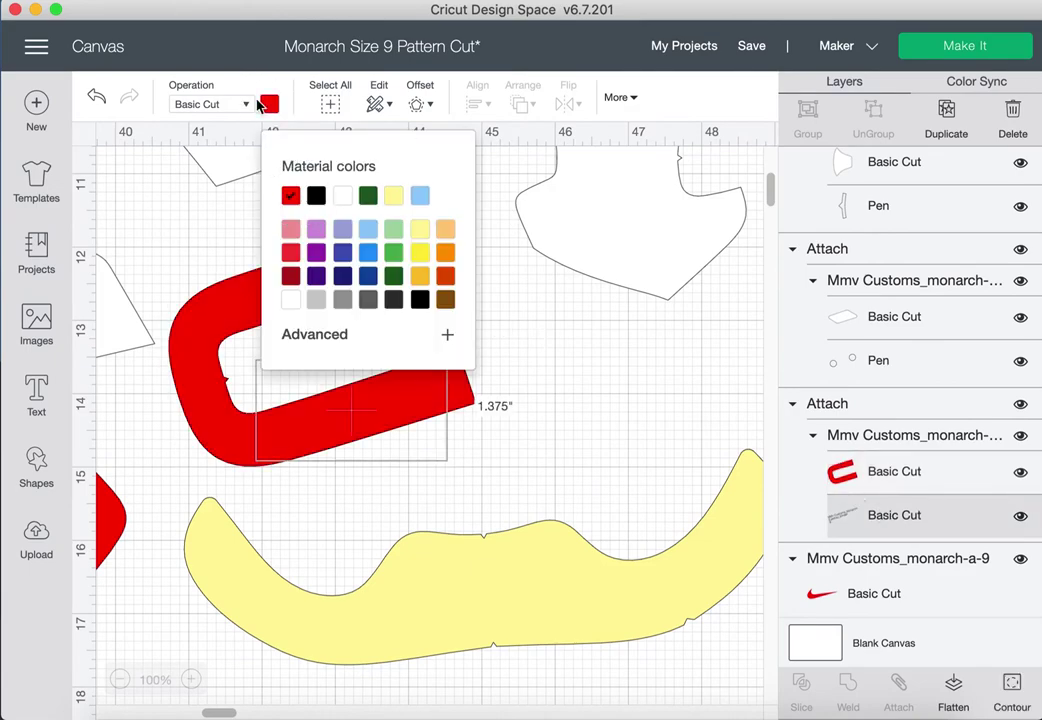
click(245, 104)
click(244, 277)
click(890, 602)
click(269, 104)
scroll(881, 456, up, 10)
click(881, 486)
scroll(915, 480, down, 2)
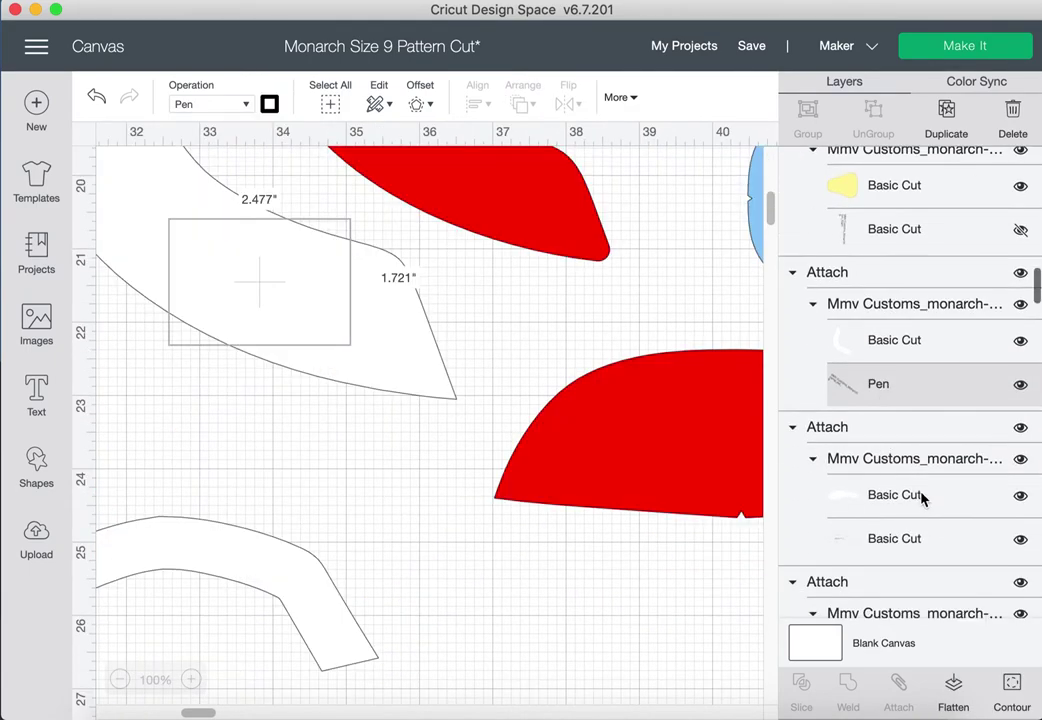
- Identify the white texon_board piece, recolour it dark green, and change its text and registration markings to Pen
click(905, 498)
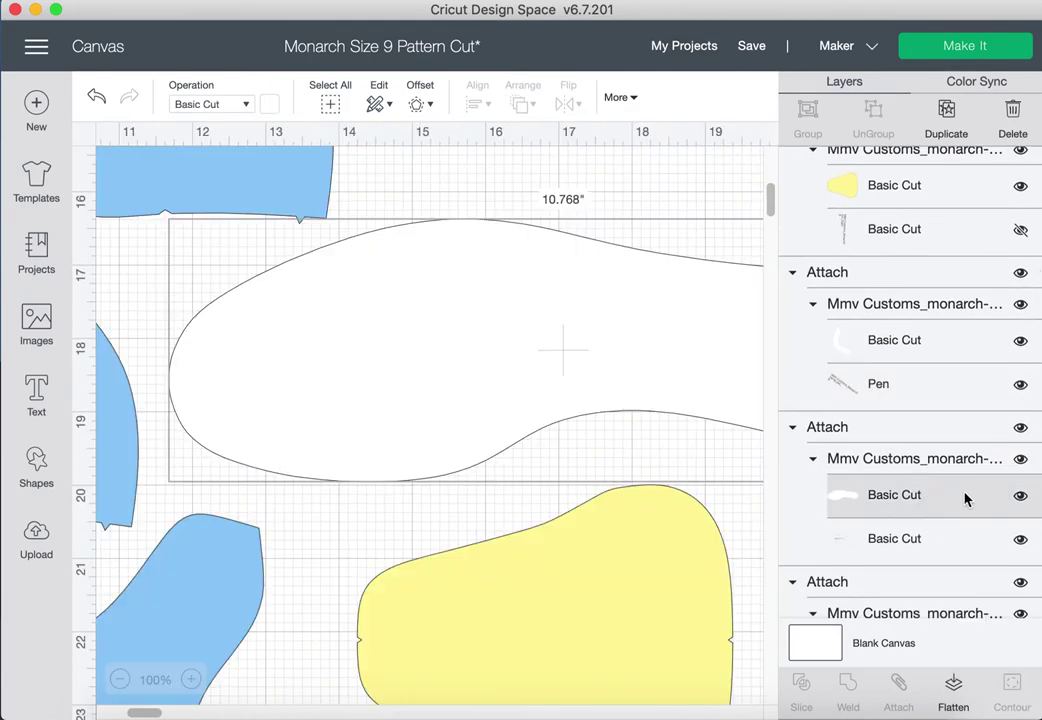
click(1019, 500)
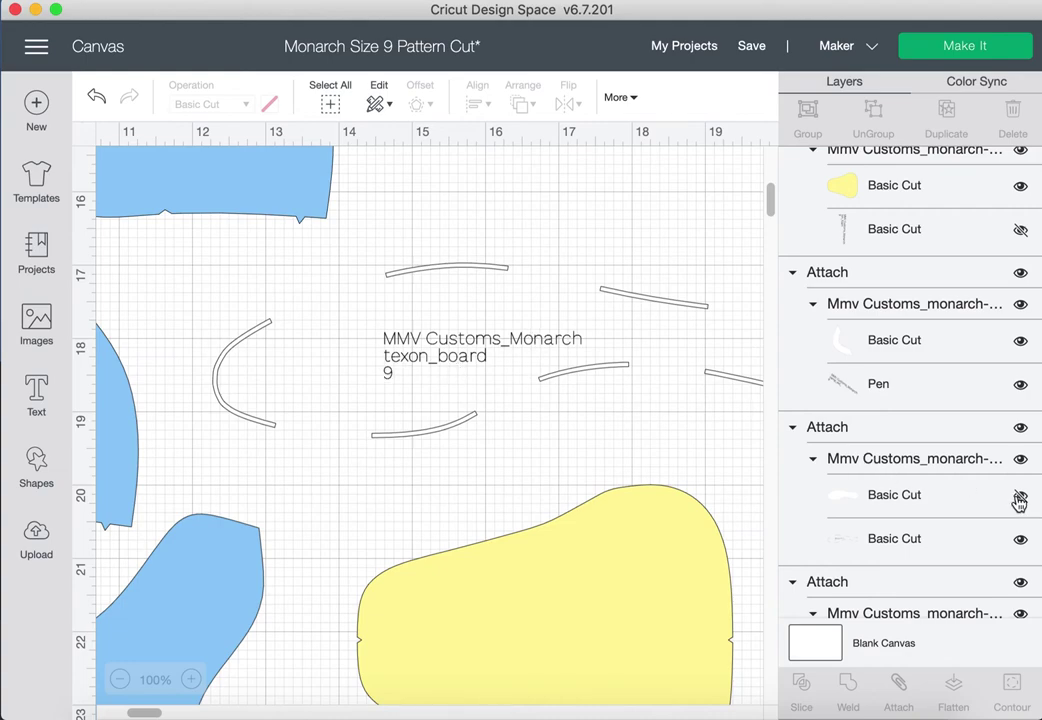
click(1019, 500)
click(961, 498)
click(270, 105)
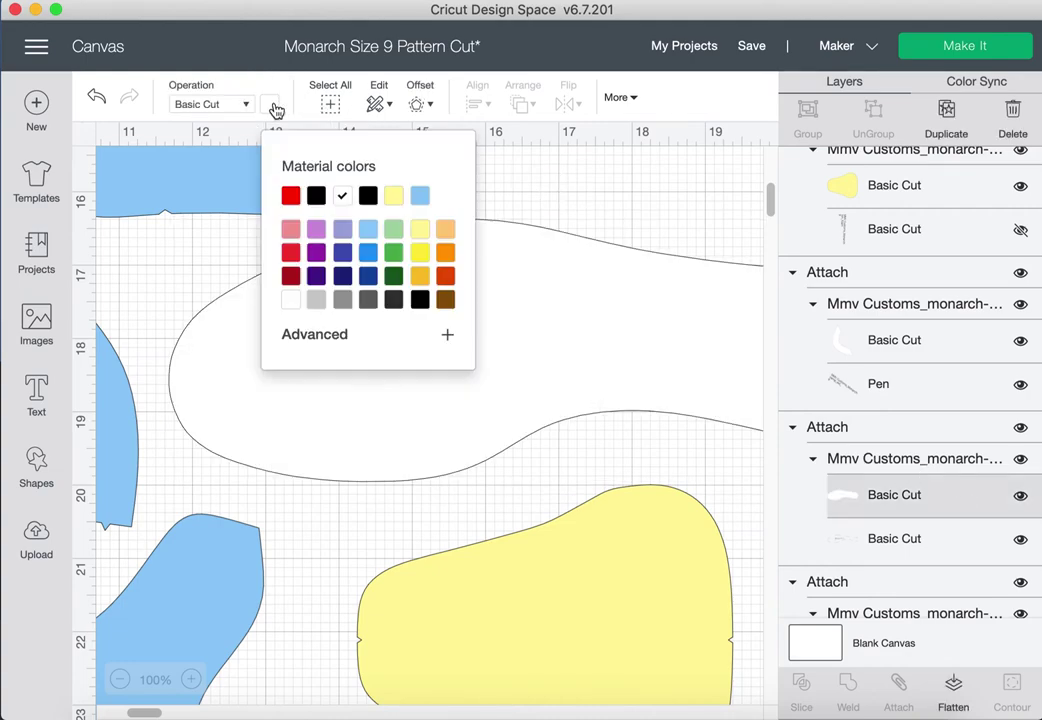
click(395, 278)
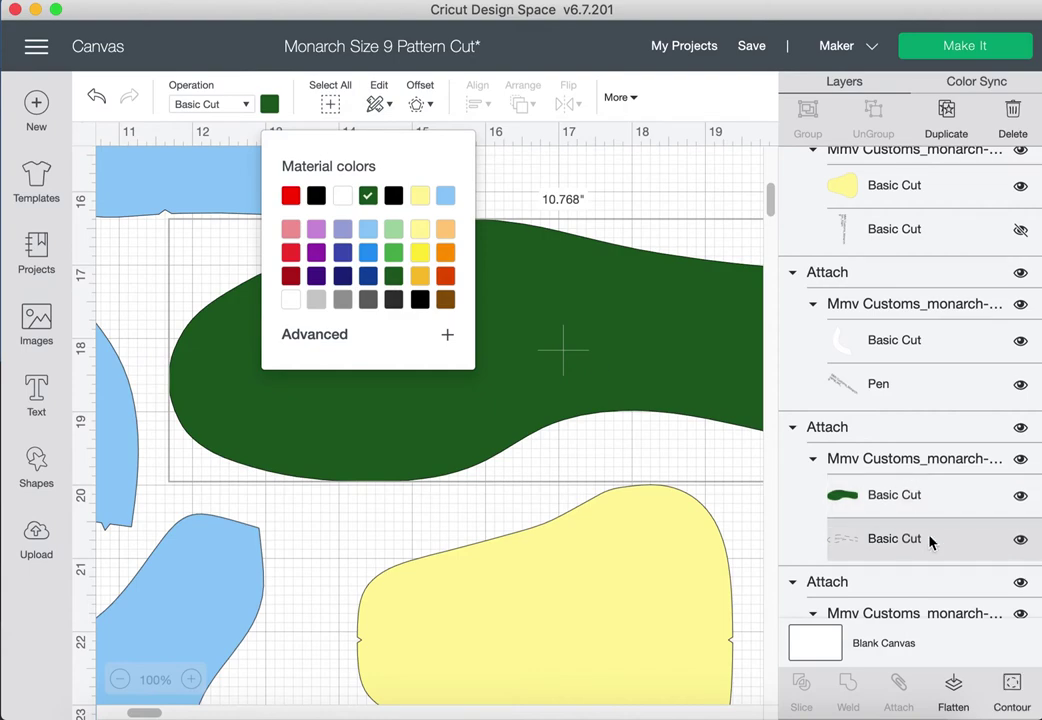
click(930, 541)
click(246, 104)
click(242, 280)
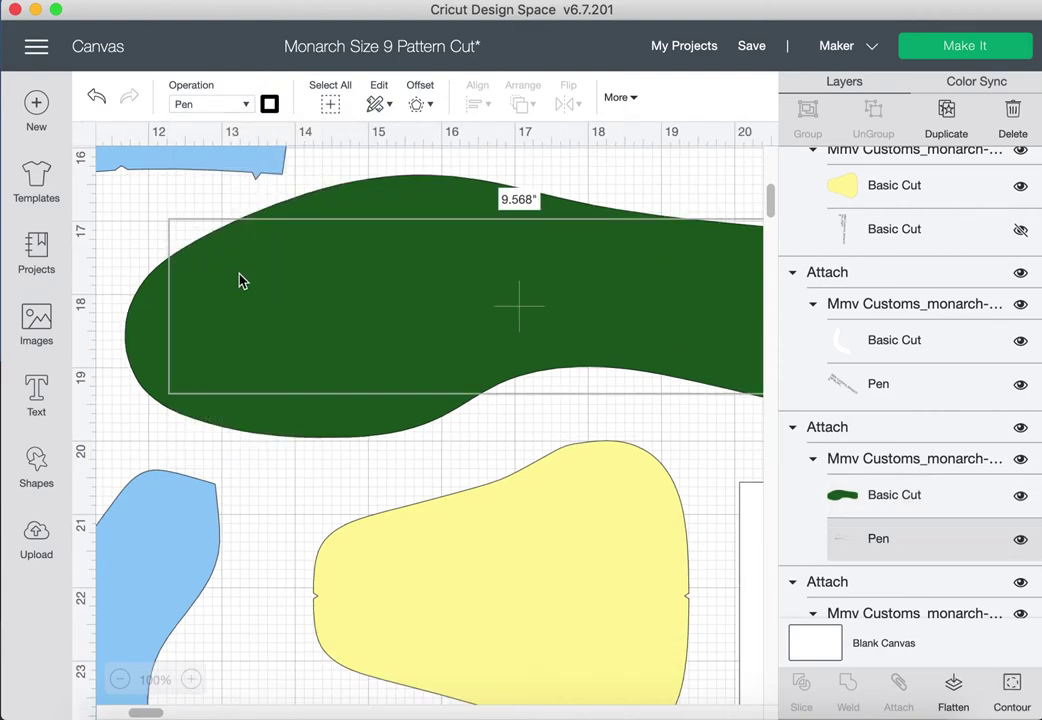
- Check the wide tapered white piece below the texon_board group by hiding its cut outline
scroll(877, 513, down, 5)
click(960, 412)
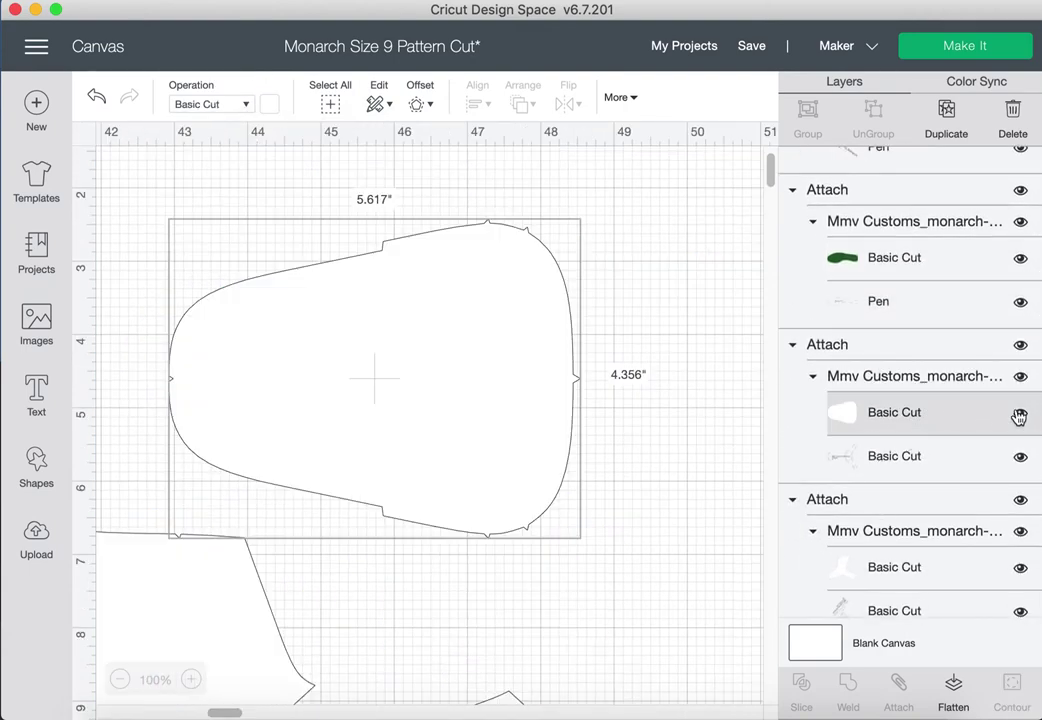
click(1021, 413)
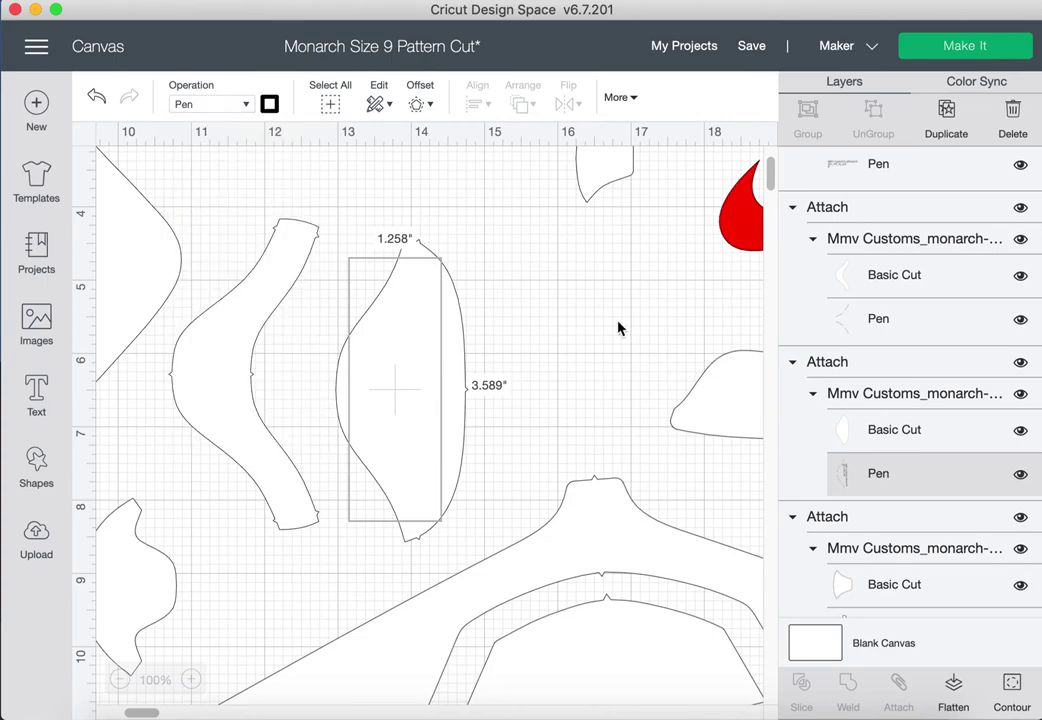
- Check the small flared white piece near the swoosh and change its markings to Pen
scroll(923, 456, down, 3)
click(922, 446)
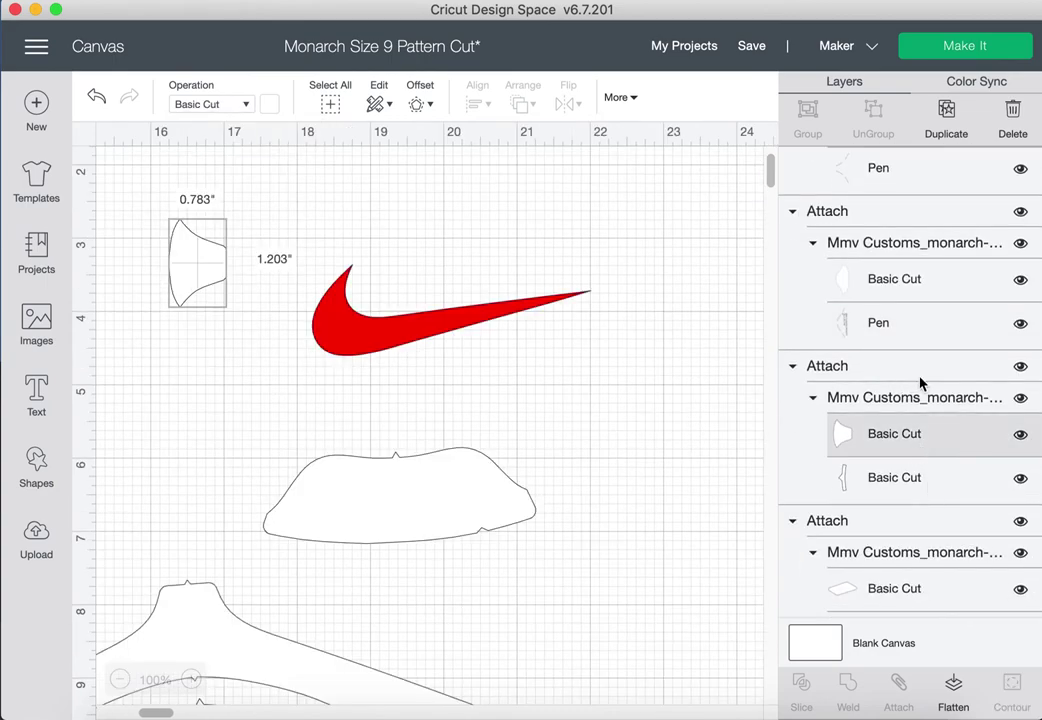
click(1021, 434)
click(930, 477)
click(246, 104)
click(215, 275)
- Check the small diamond-shaped white piece by hiding its outline and change its two circle markings to Pen
click(928, 470)
click(1019, 468)
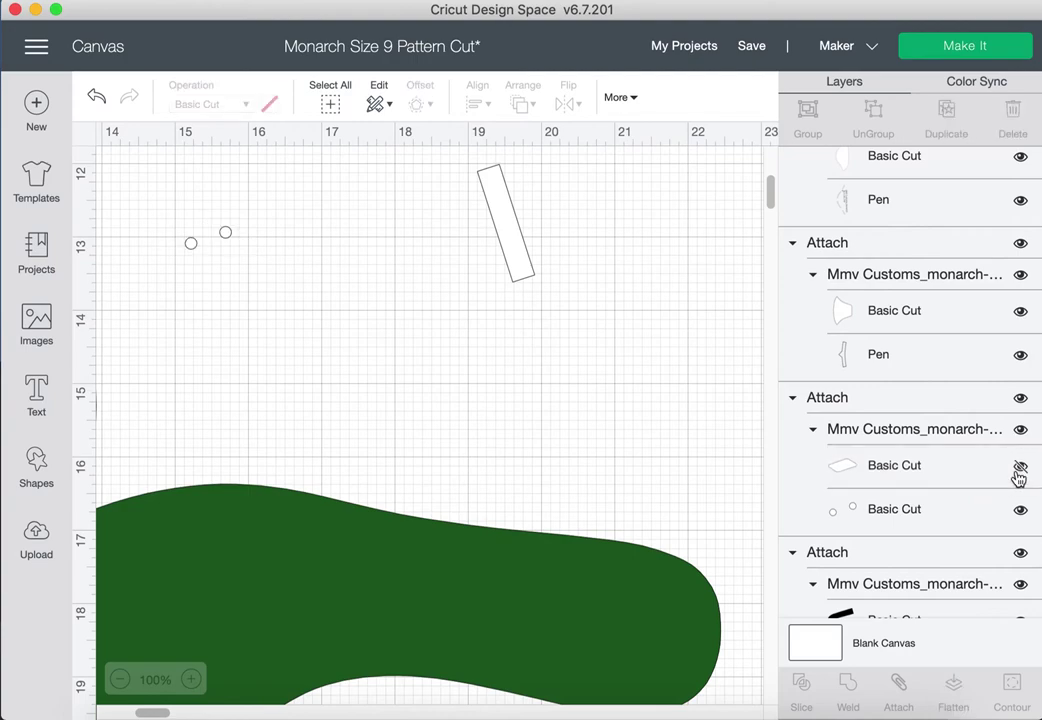
click(984, 510)
click(246, 104)
click(215, 275)
- Check the black U-shaped piece, recolour it red, and change its text marking to Pen
scroll(905, 500, down, 3)
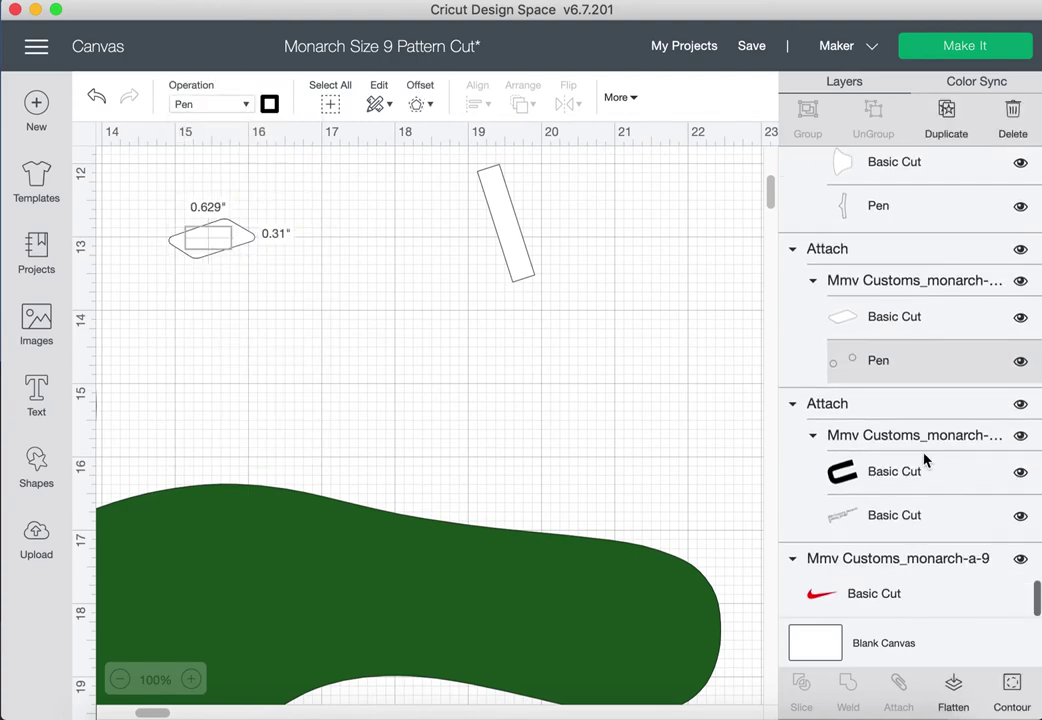
click(924, 471)
click(1021, 476)
click(1019, 476)
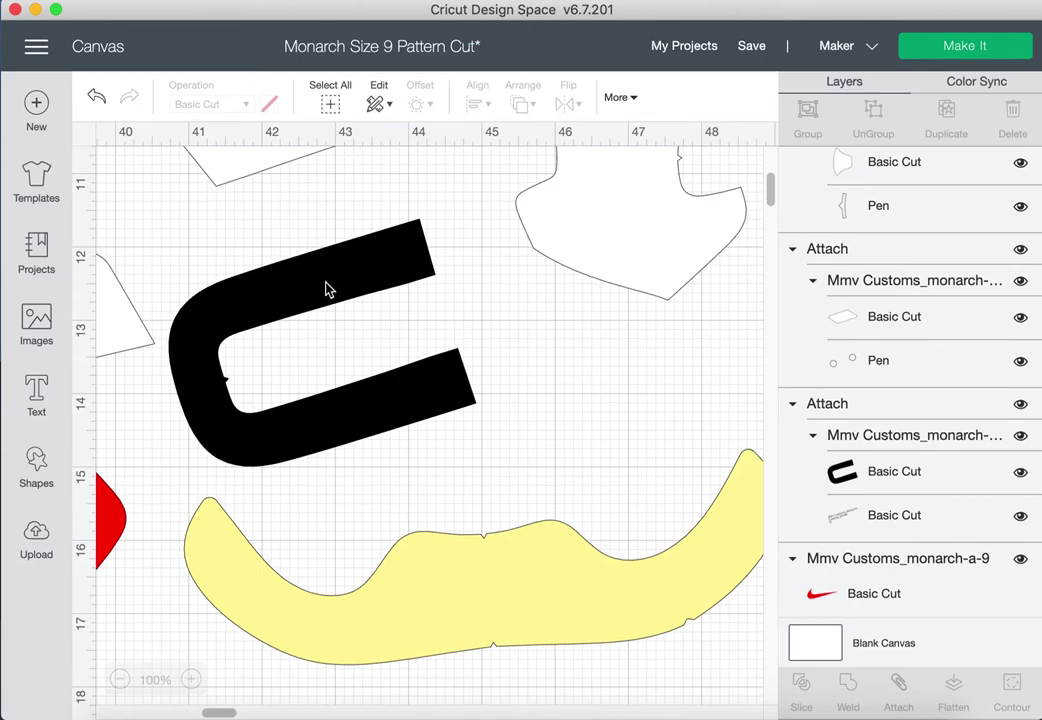
click(326, 291)
click(269, 104)
click(290, 195)
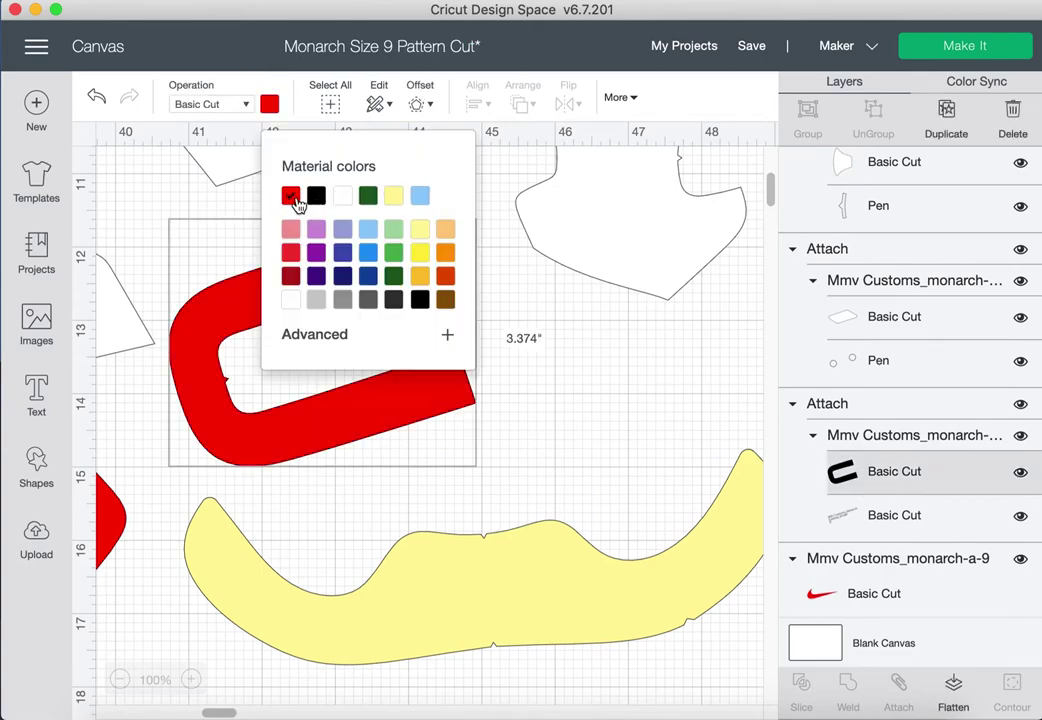
click(246, 106)
click(247, 277)
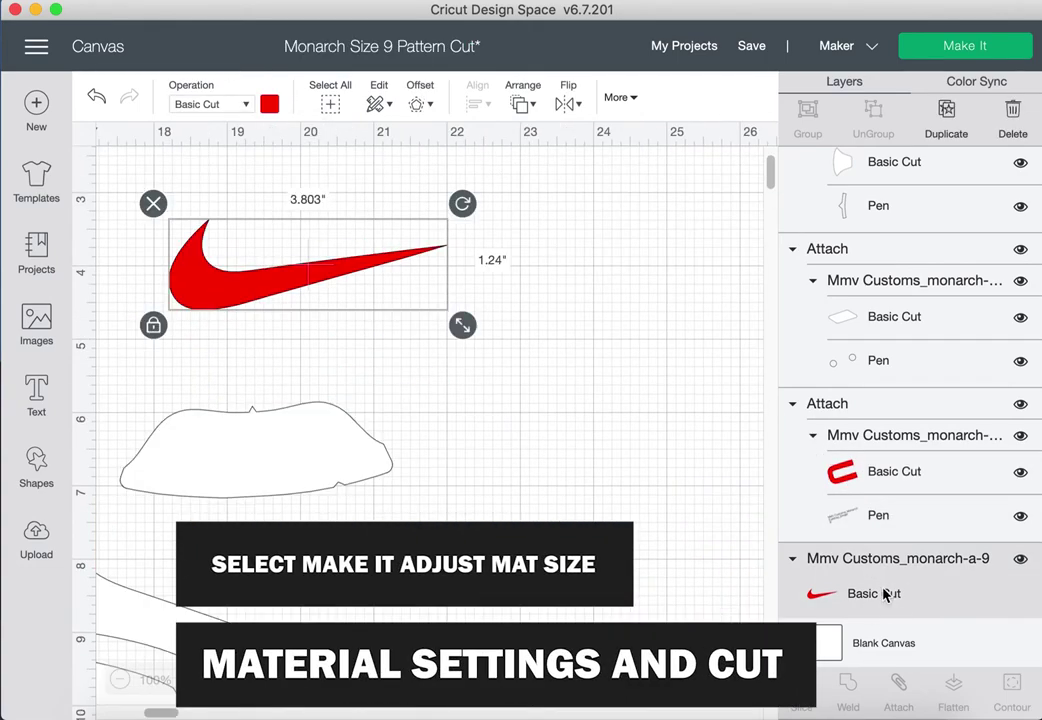
- Recolour the red swoosh piece white and deselect it
click(269, 104)
click(290, 195)
click(617, 316)
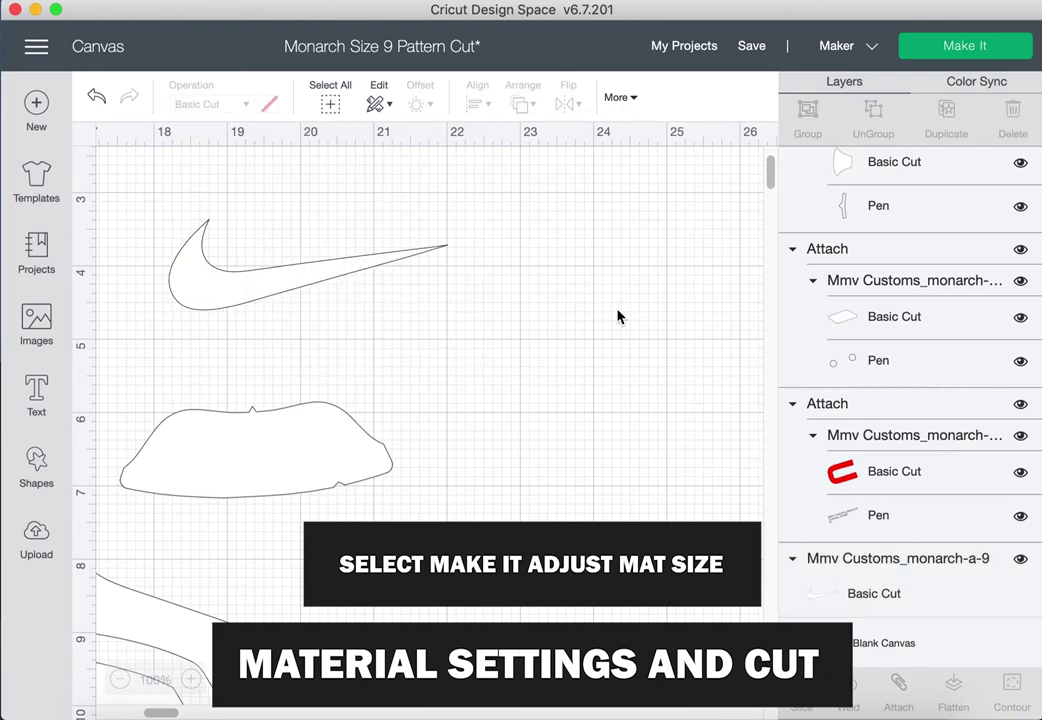
- Prepare the project's mats for cutting and set the first mat's material size to 12" x 24"
click(921, 57)
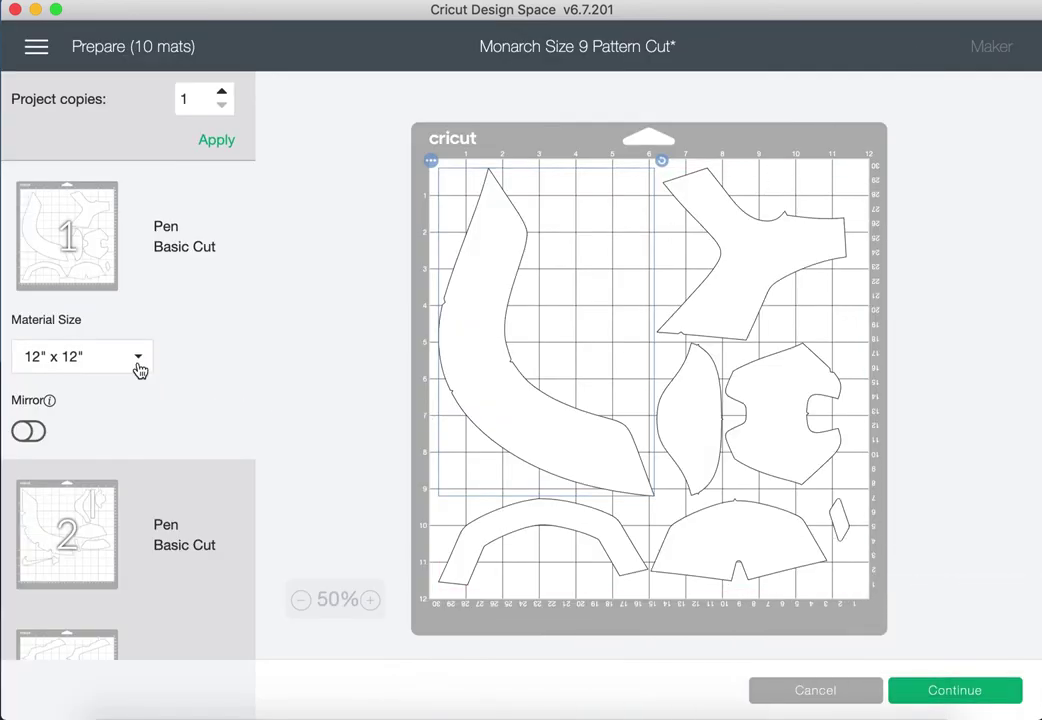
click(139, 363)
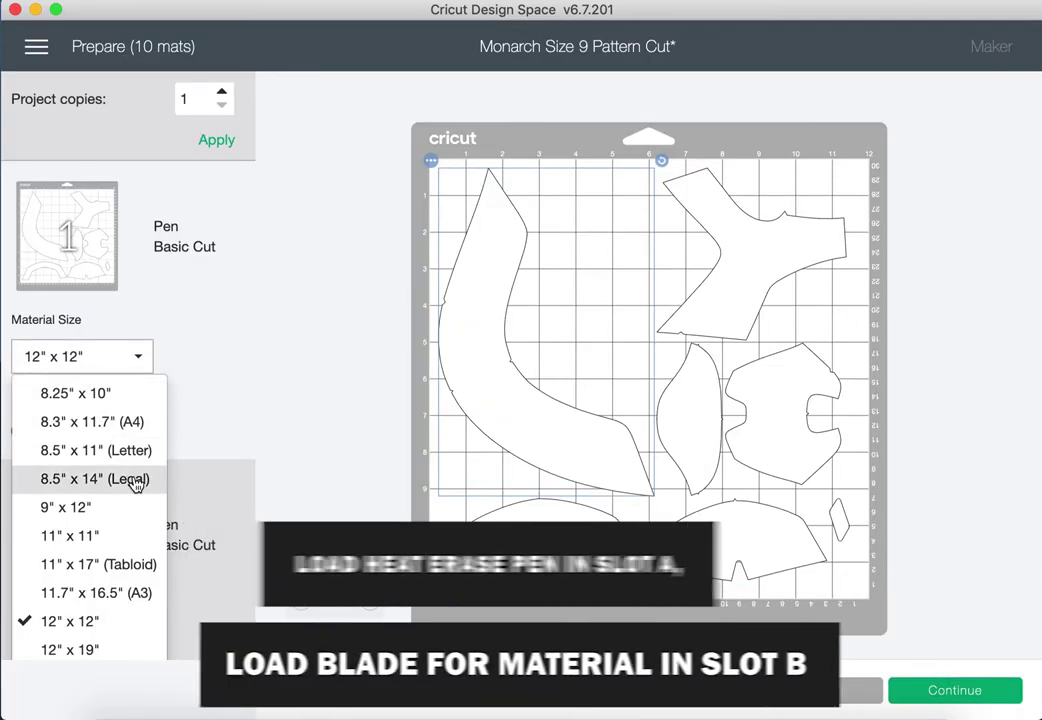
scroll(136, 485, down, 3)
click(108, 455)
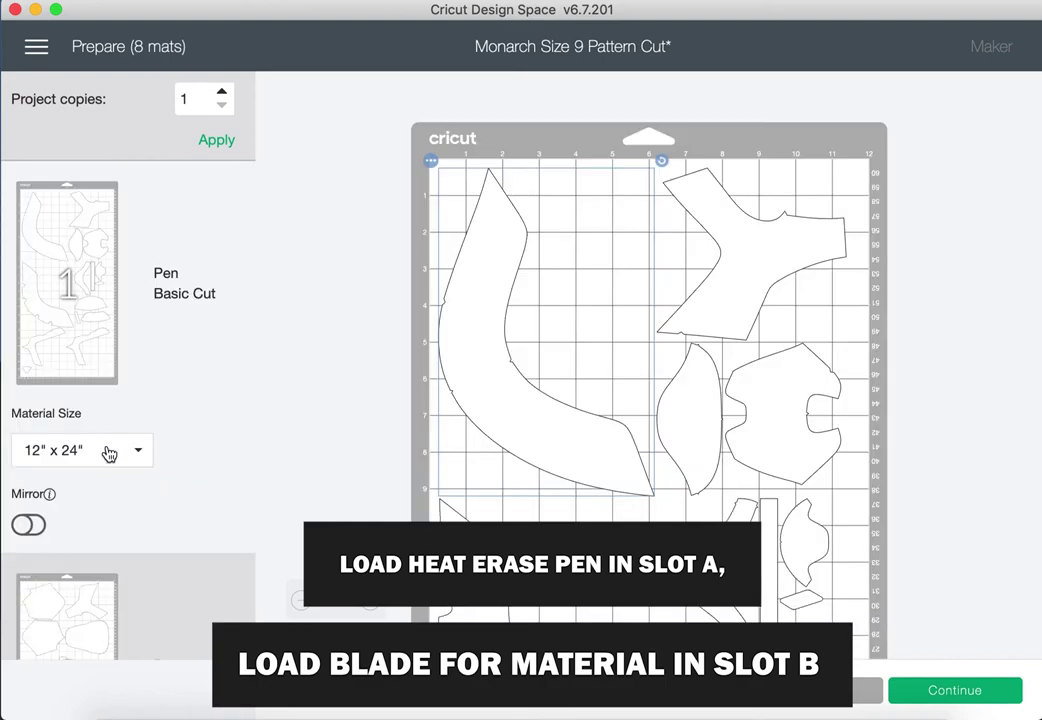
- Set the material size of the red mat 3 to 12" x 24"
scroll(108, 455, down, 5)
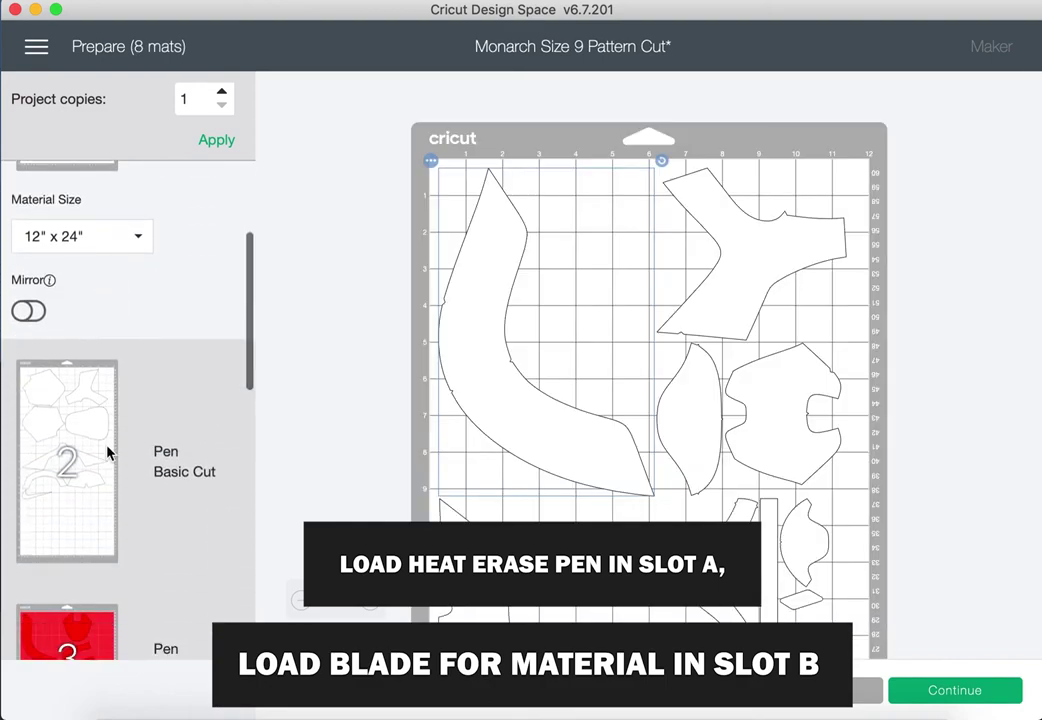
click(102, 451)
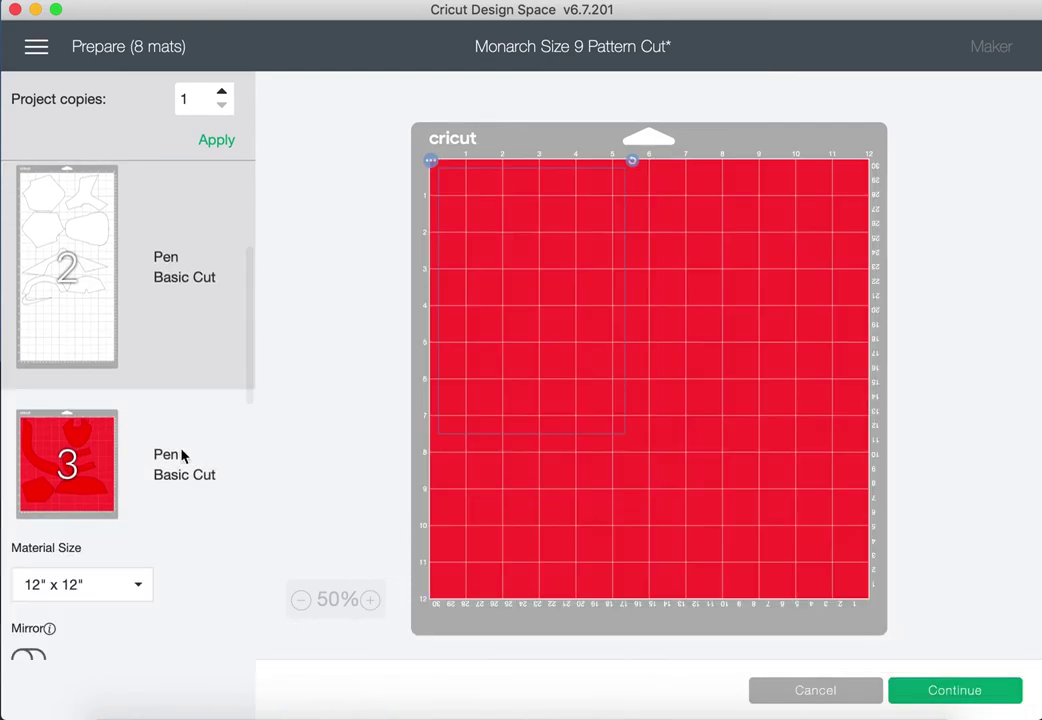
click(138, 596)
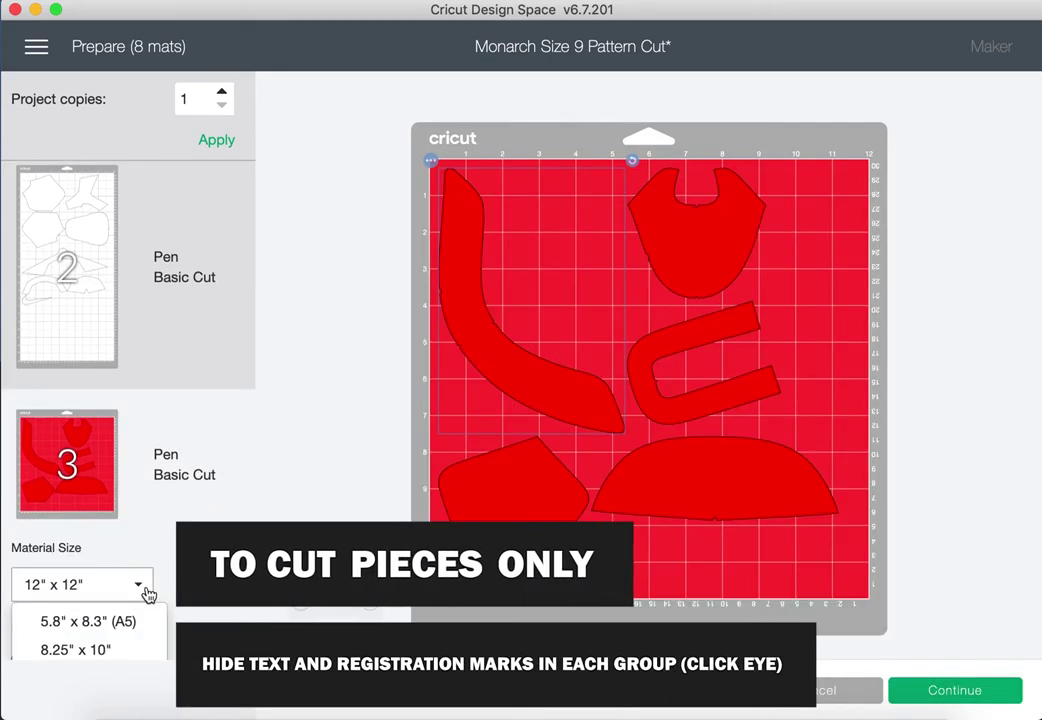
scroll(140, 590, down, 5)
scroll(146, 588, down, 2)
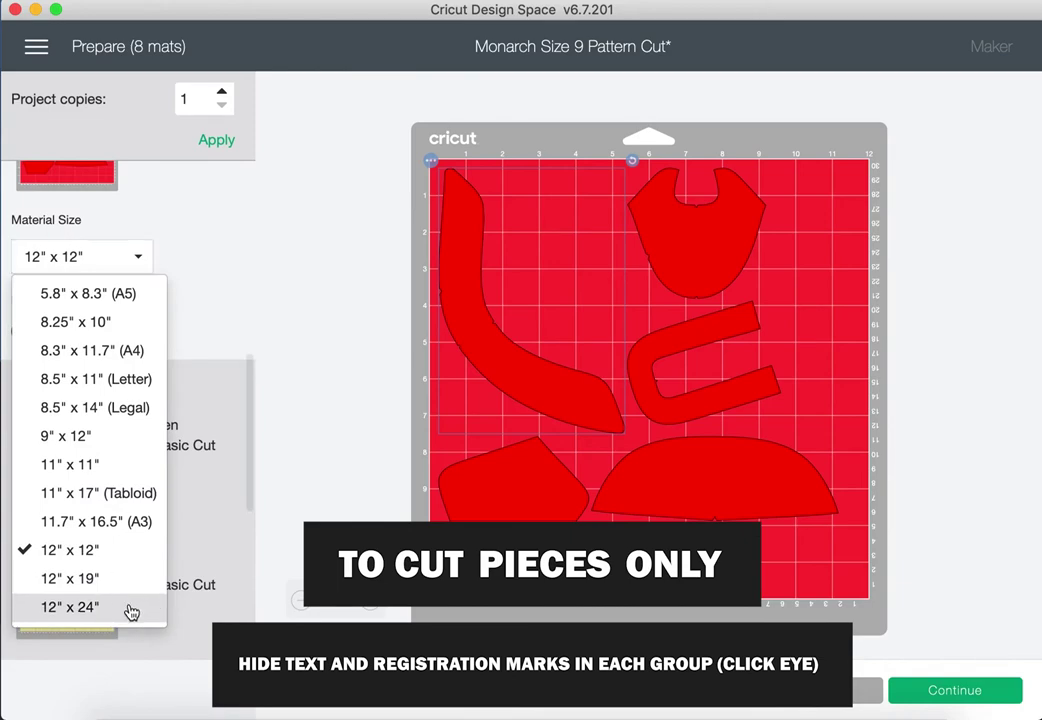
click(131, 612)
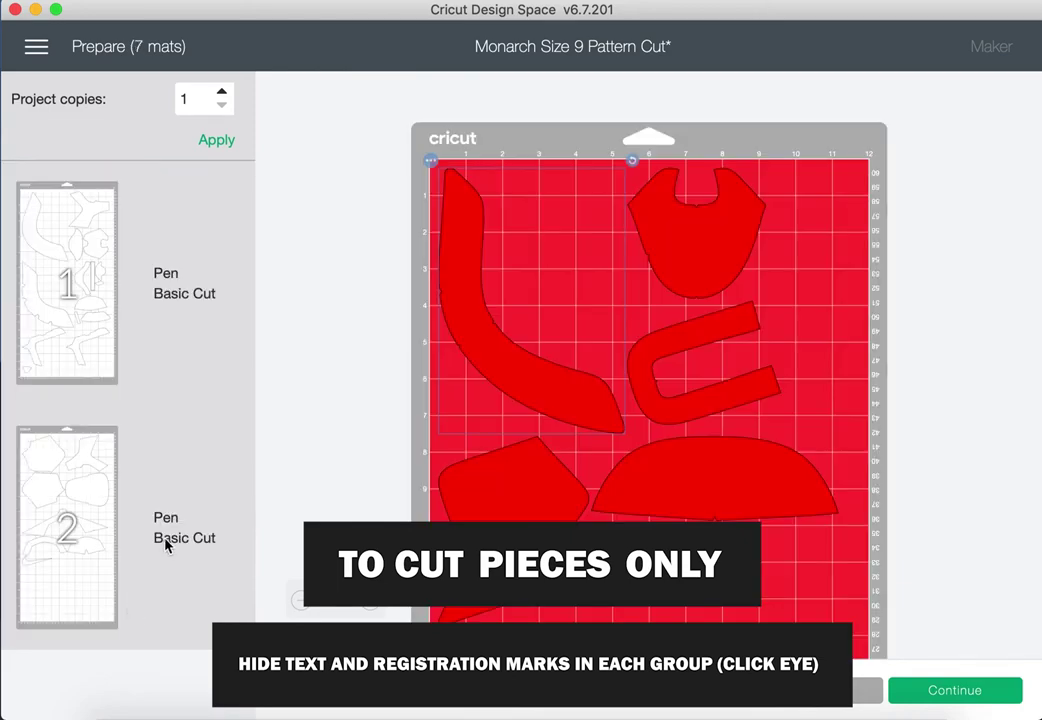
- Review the pieces on the yellow mat 4 and the material sizes available for it
scroll(232, 432, down, 10)
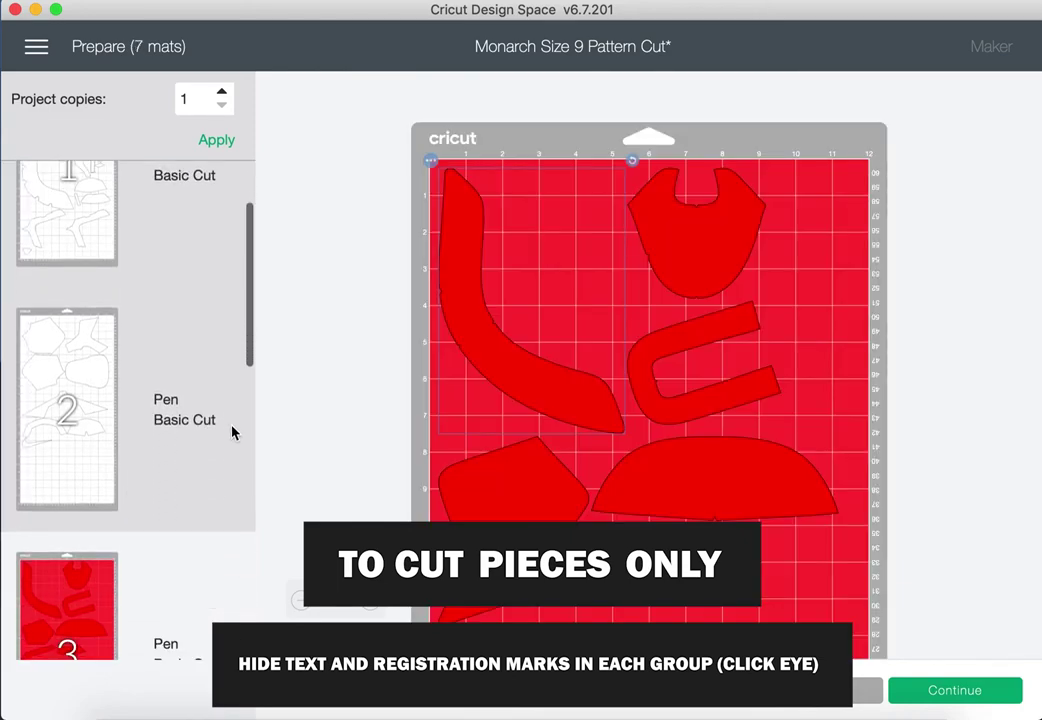
scroll(232, 432, down, 5)
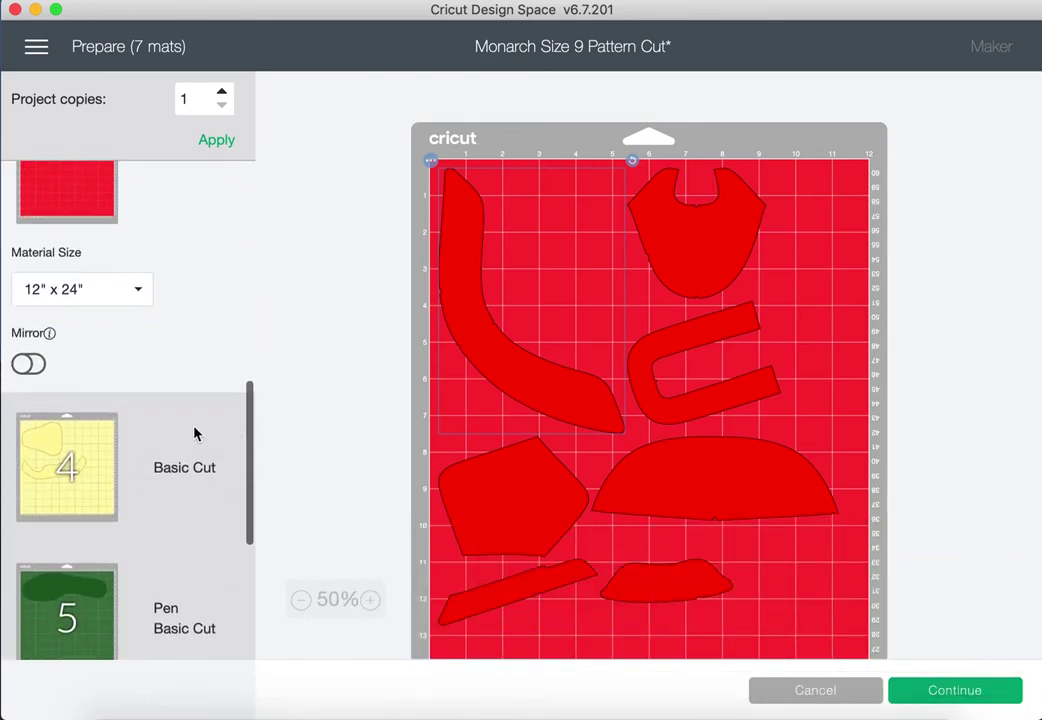
click(84, 436)
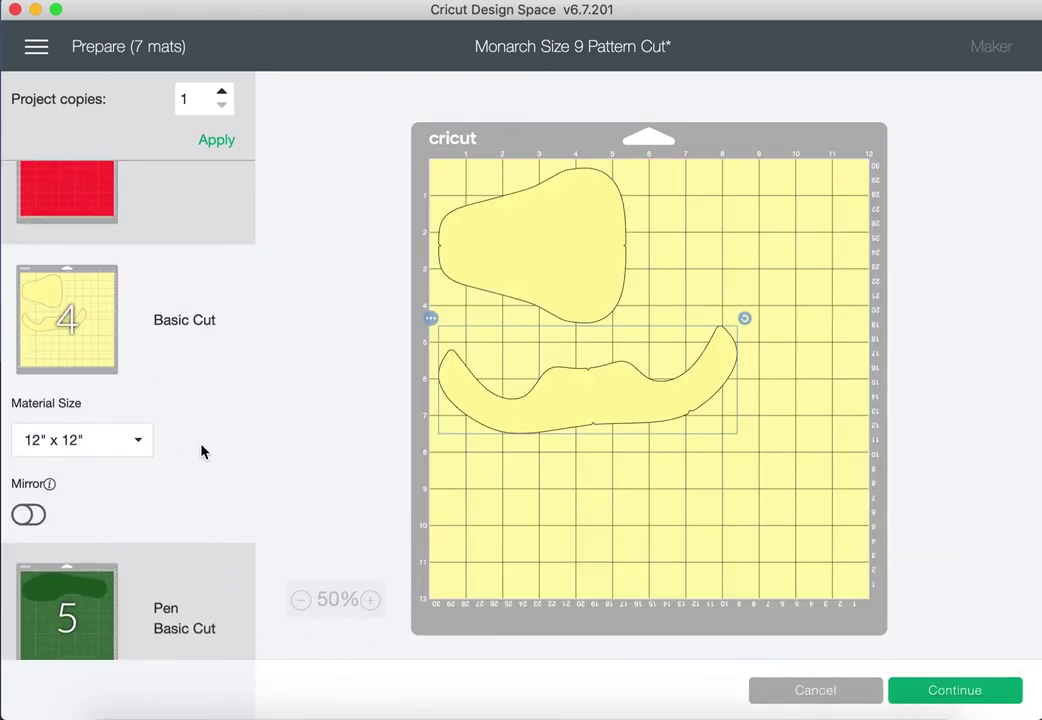
click(141, 441)
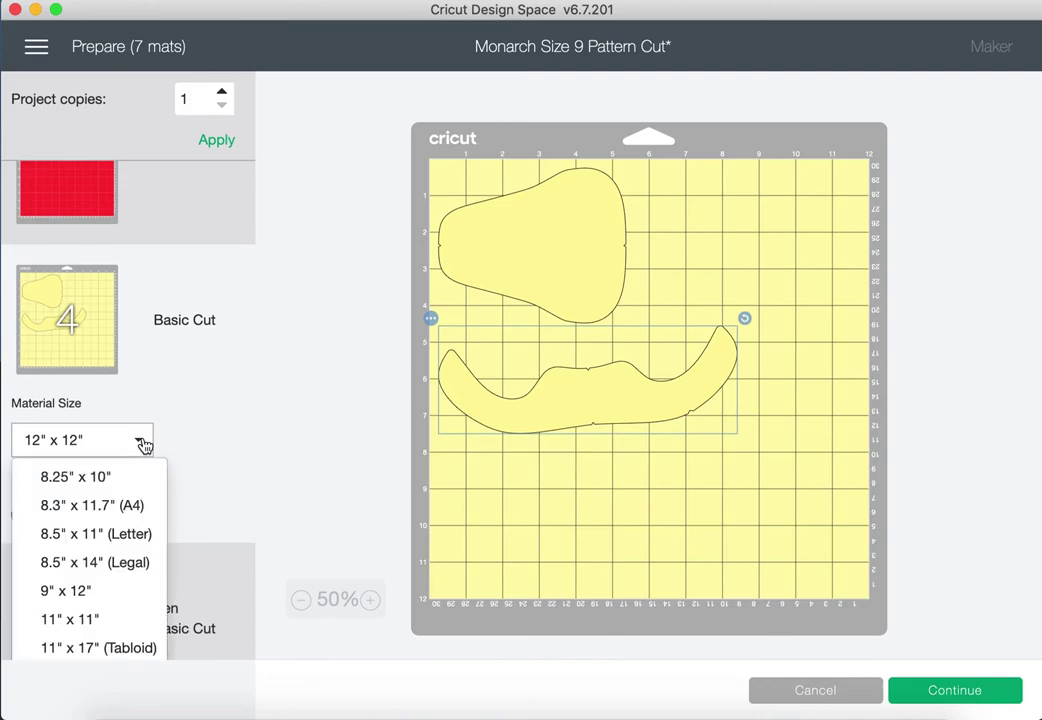
scroll(77, 456, down, 3)
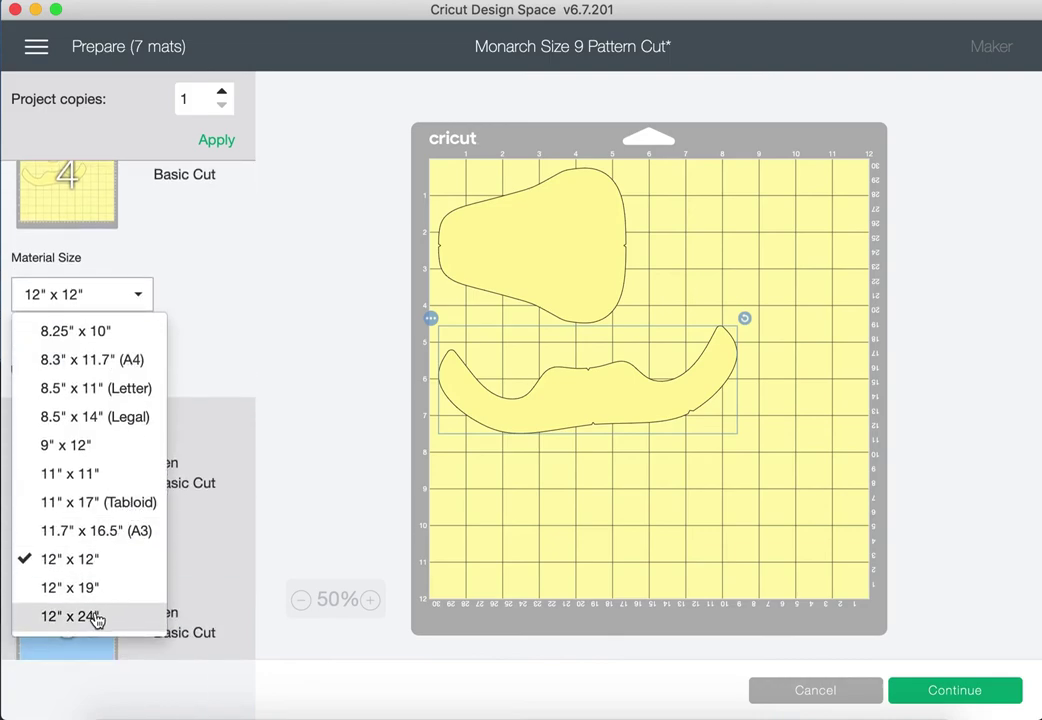
click(243, 369)
- Set the material size of the light blue mat 6 to 12" x 24" and check the updated mat list
scroll(163, 449, down, 2)
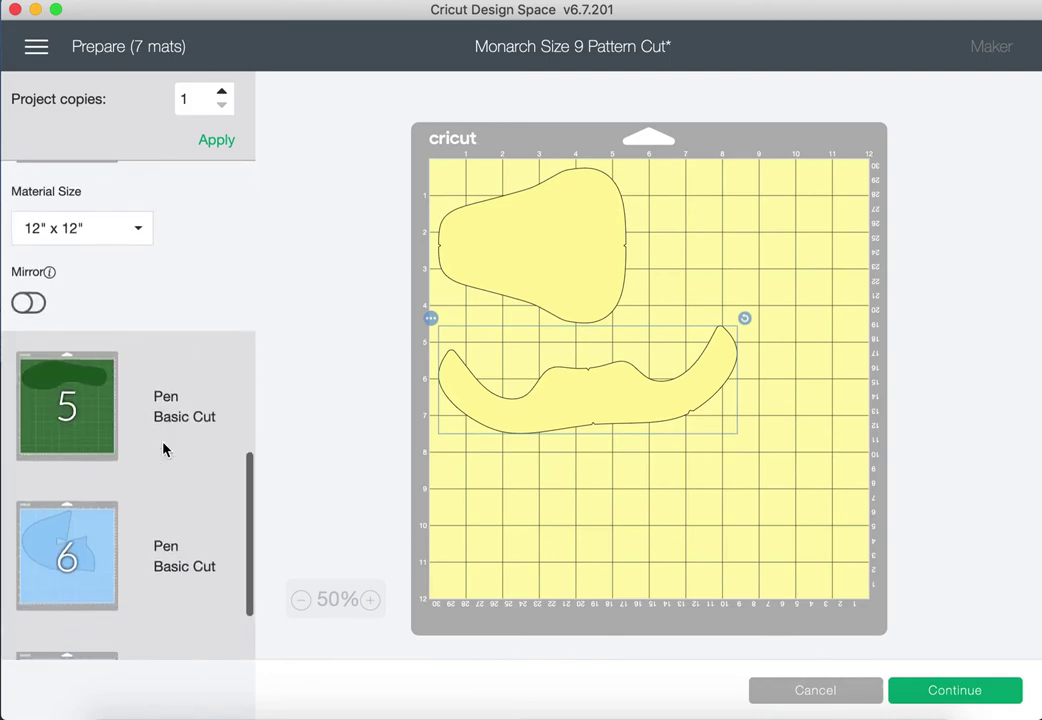
scroll(103, 525, down, 3)
click(102, 484)
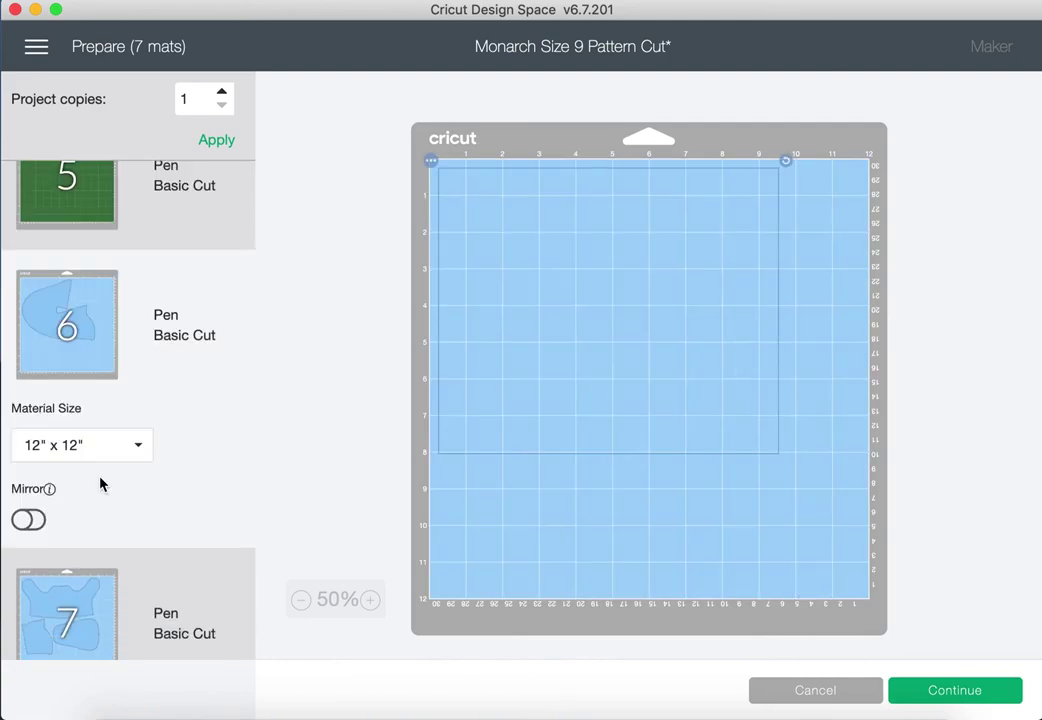
click(140, 450)
scroll(143, 553, down, 2)
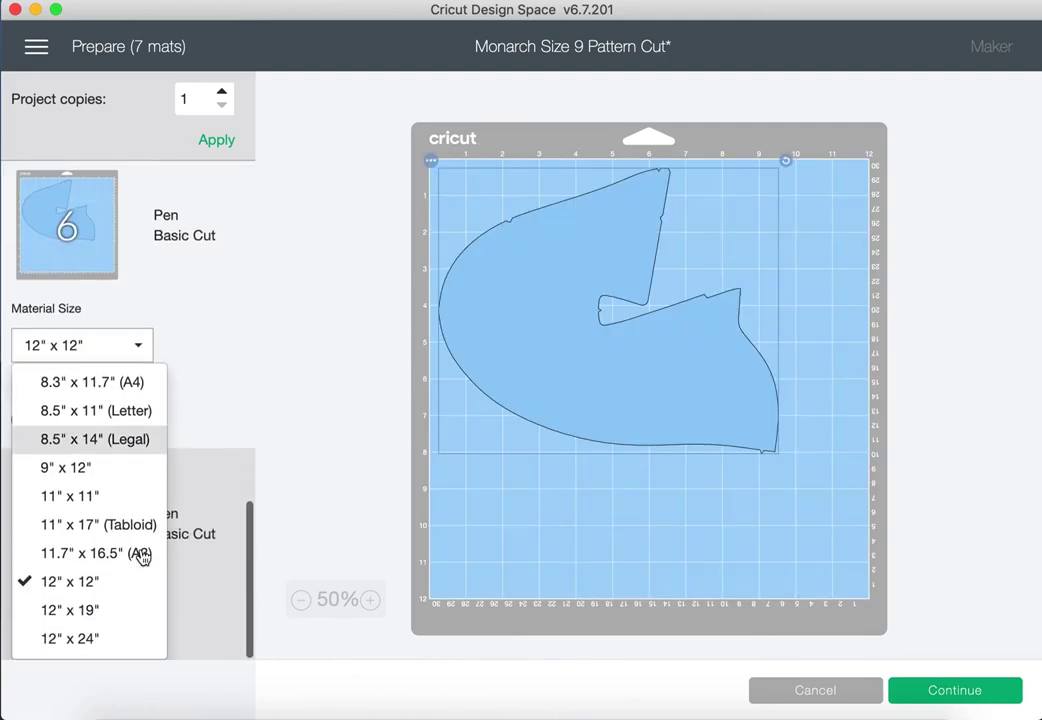
click(128, 633)
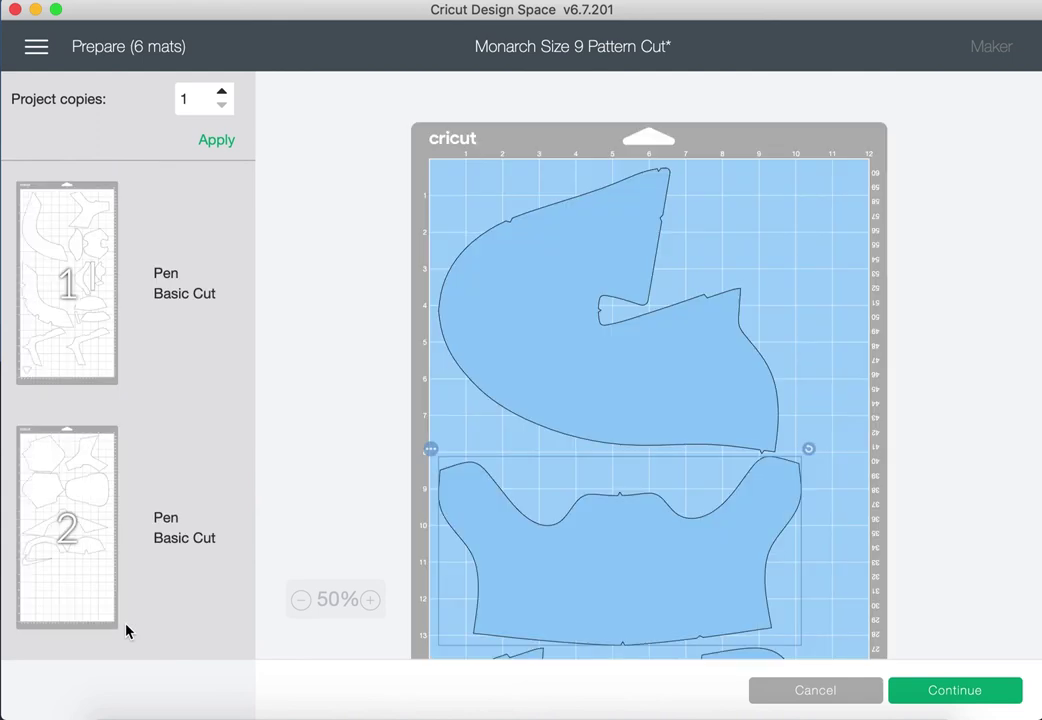
scroll(246, 400, down, 10)
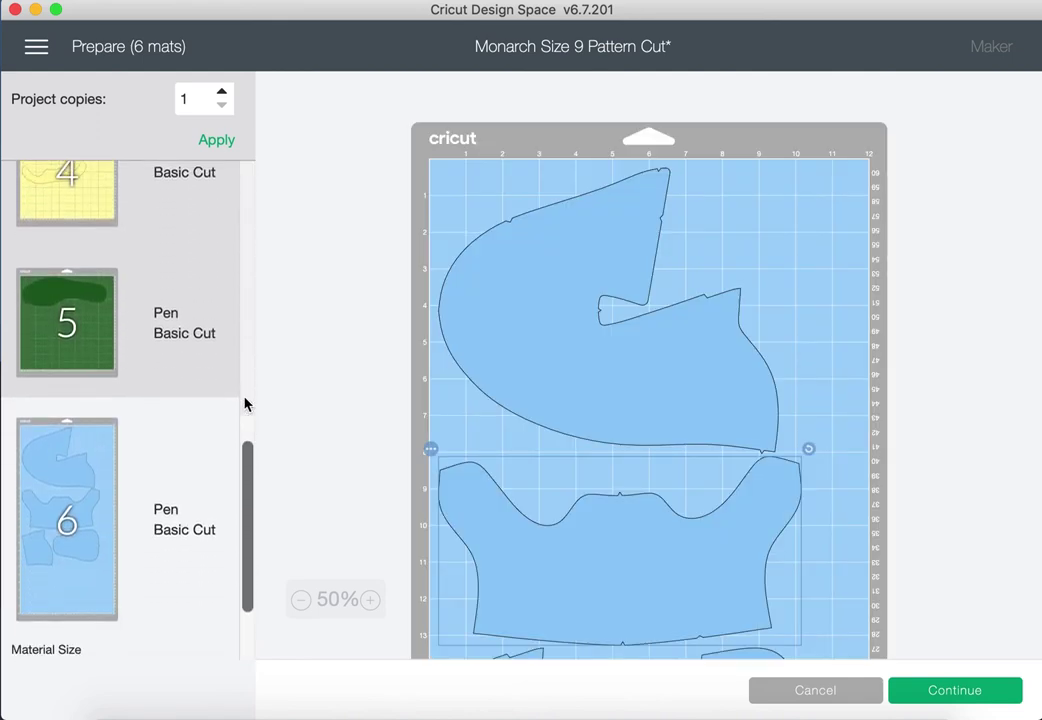